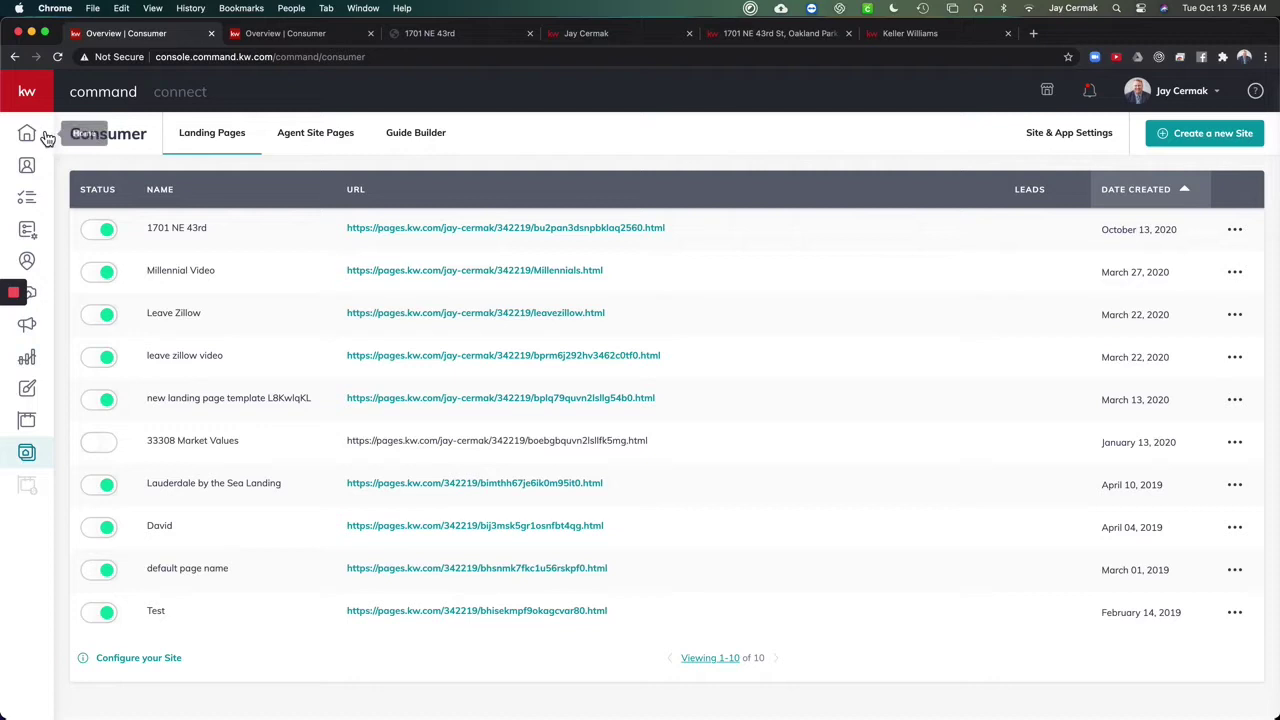
- From the Consumer Landing Pages list, start creating a new site
mouse_move(30, 425)
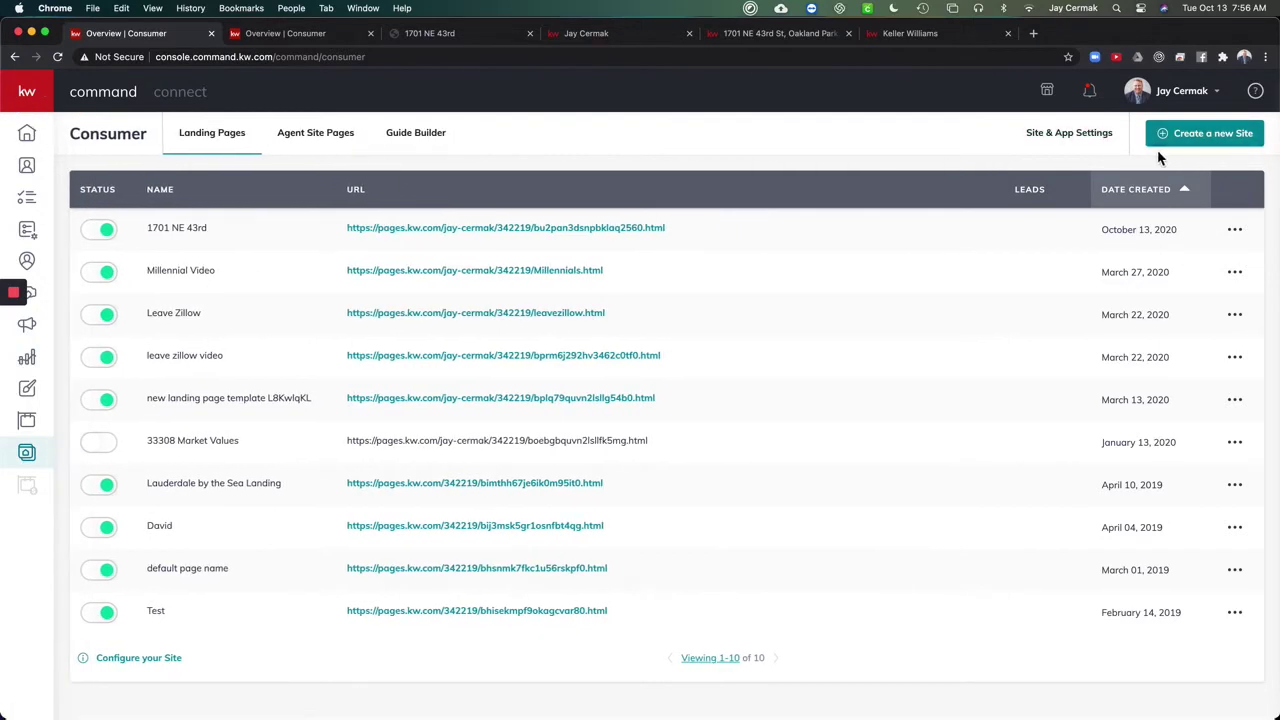
- Choose to create the new landing page as a standalone page rather than on the agent site
click(1213, 140)
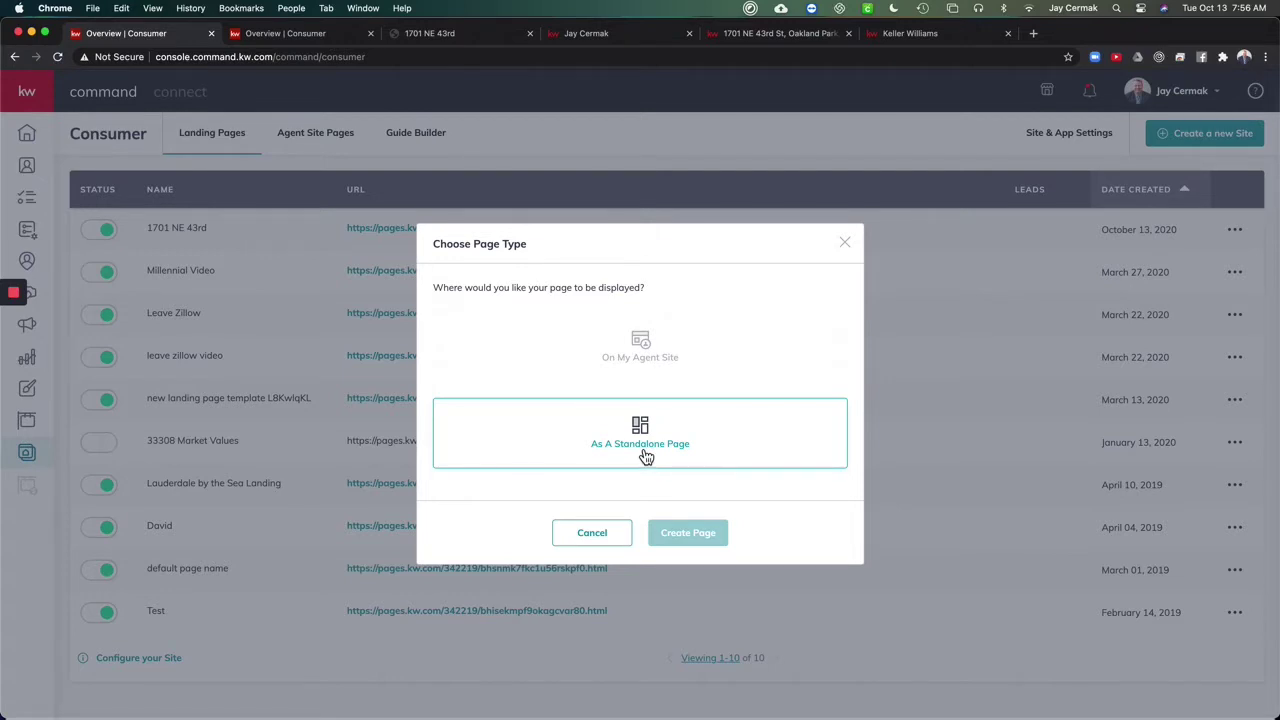
click(645, 456)
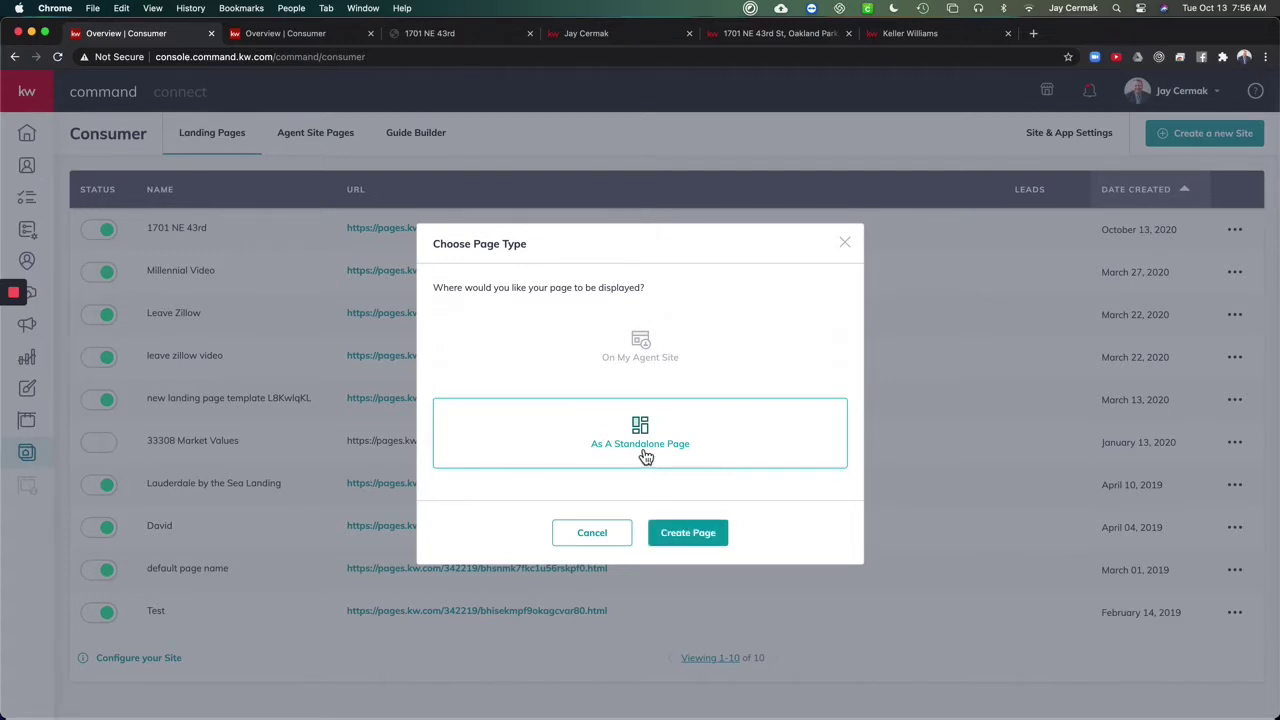
click(688, 533)
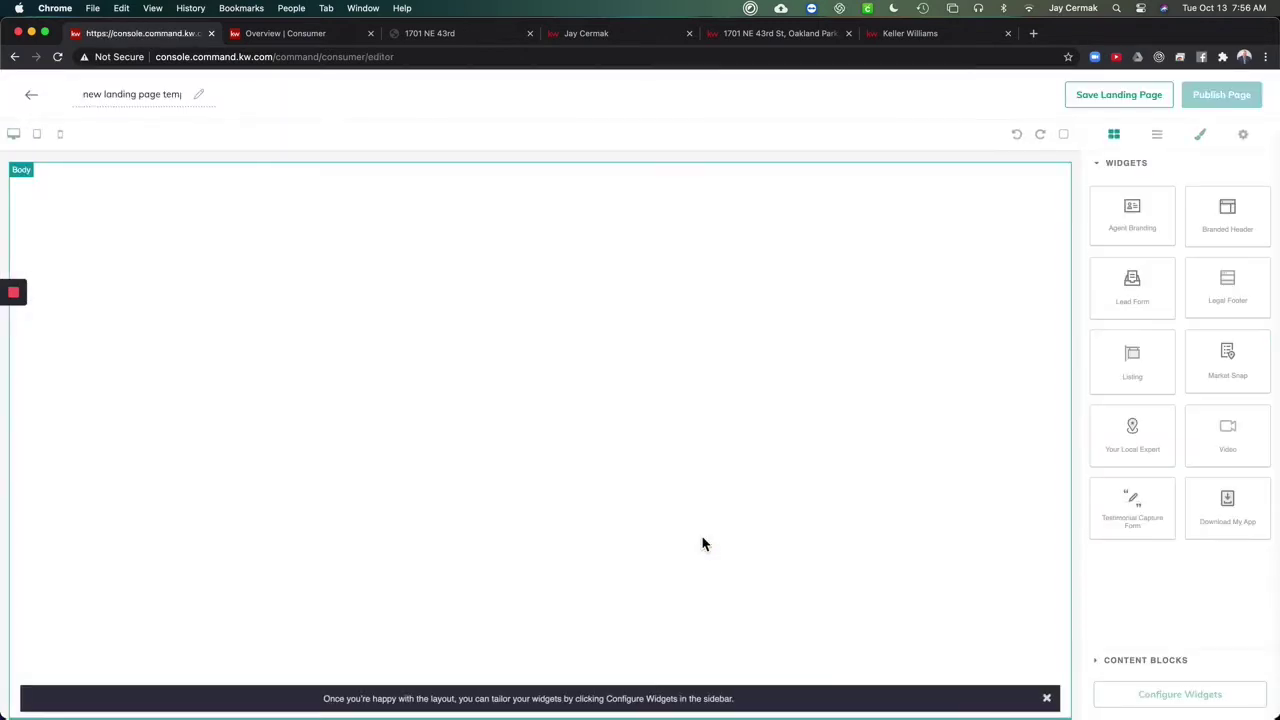
click(175, 95)
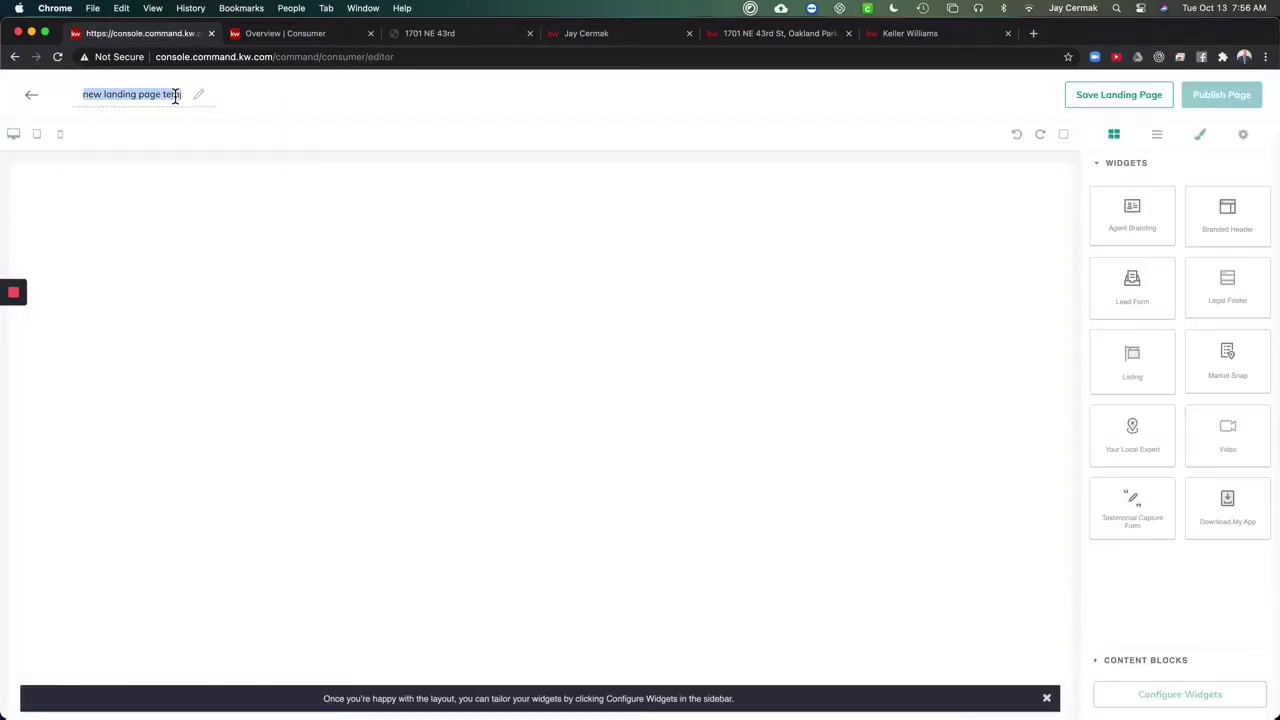
text(17)
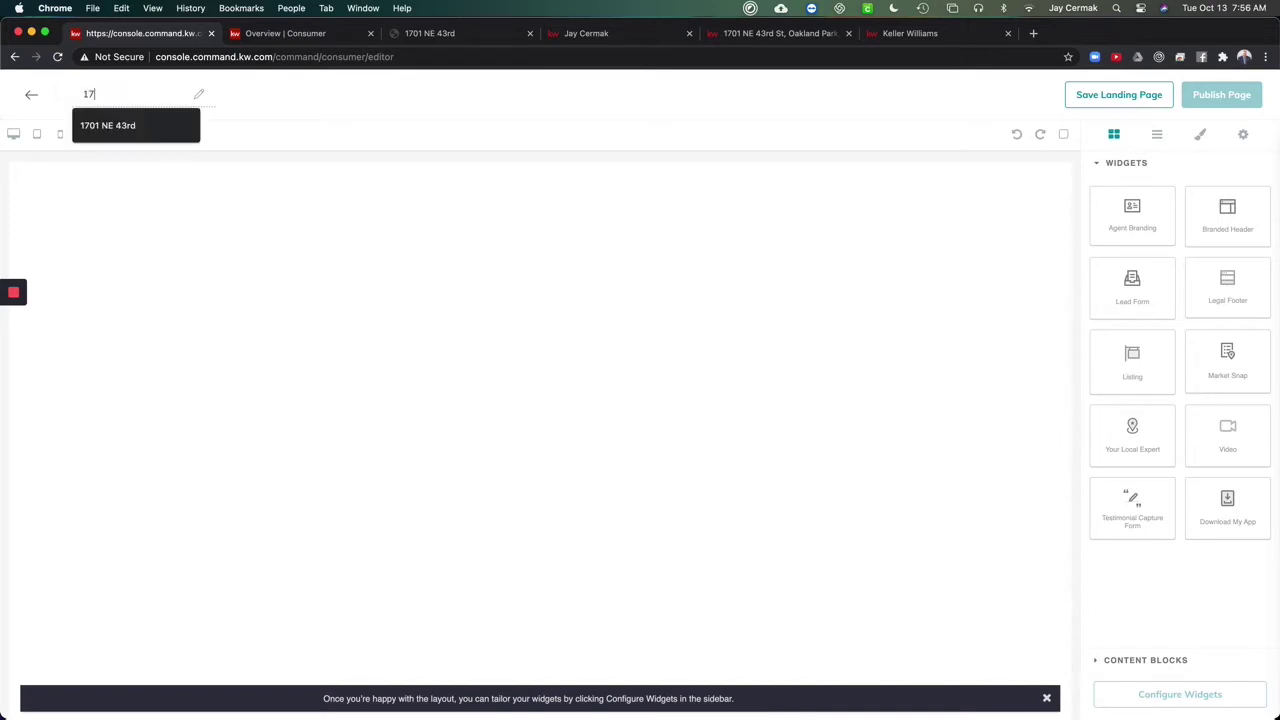
text(01 NE 43rd)
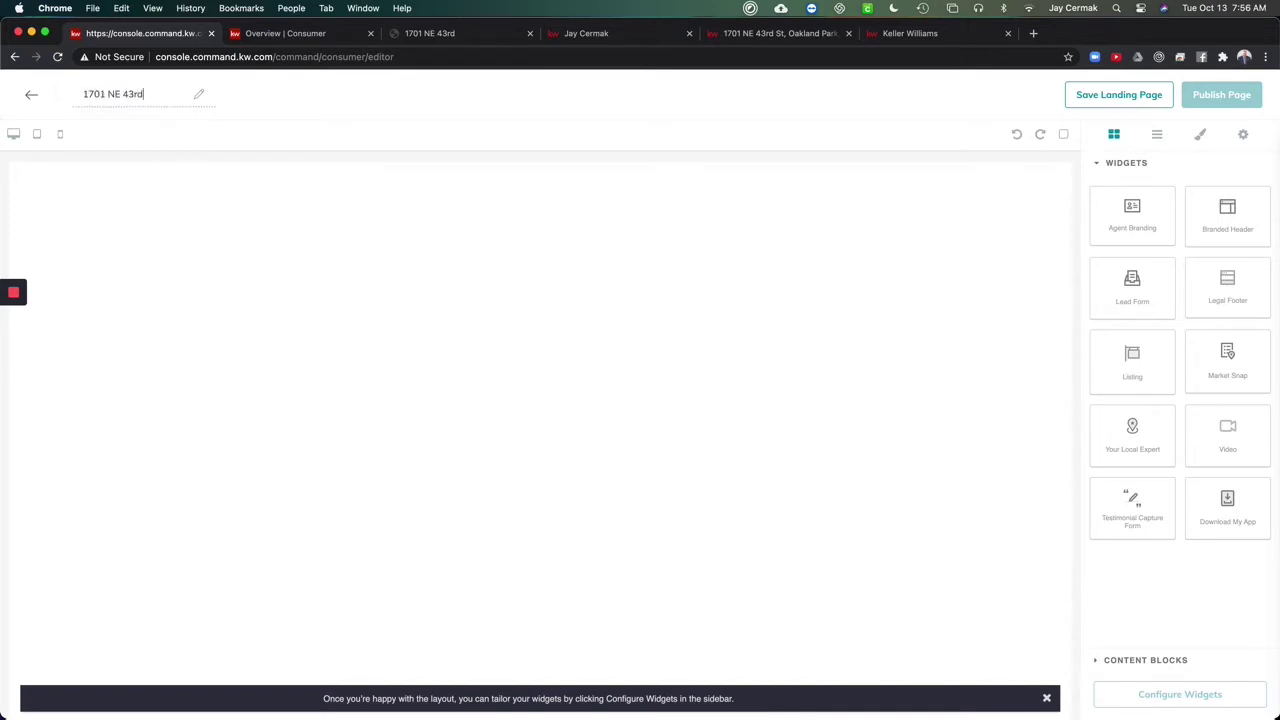
text( - 10_13_2020)
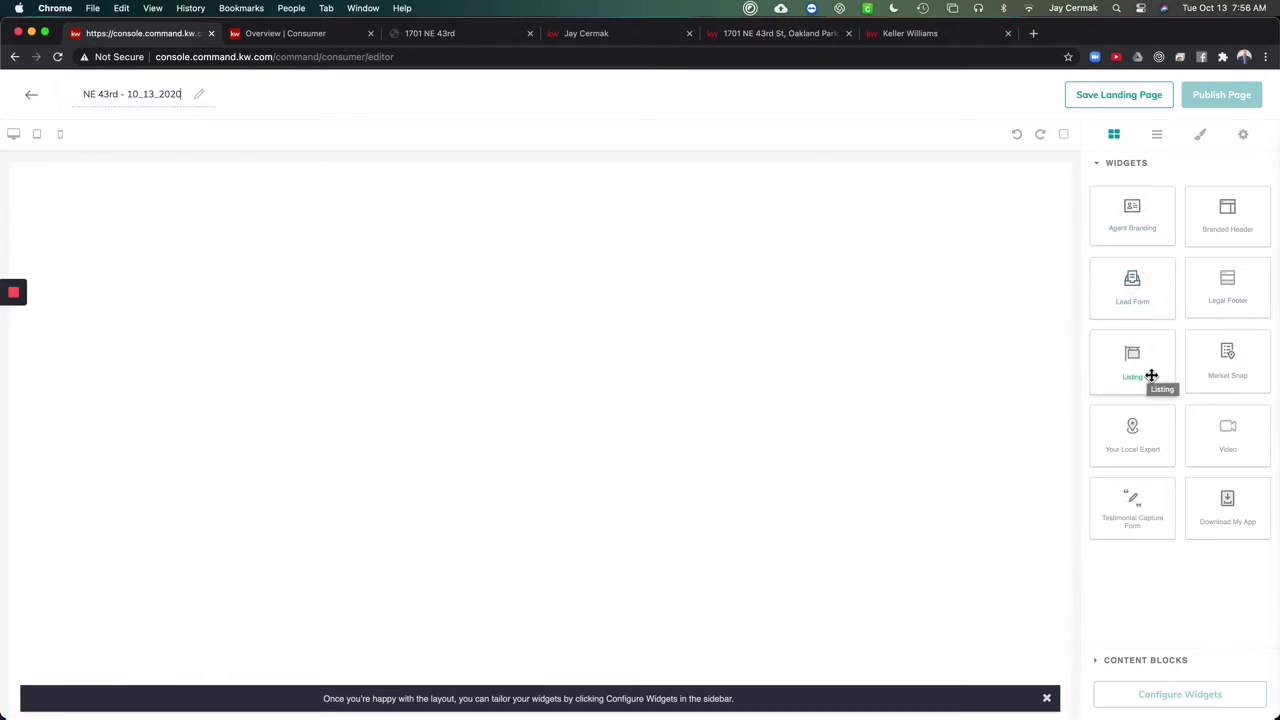
- Drop a Listing widget onto the blank page and review its sample photos, details and map
drag(1151, 375, 860, 246)
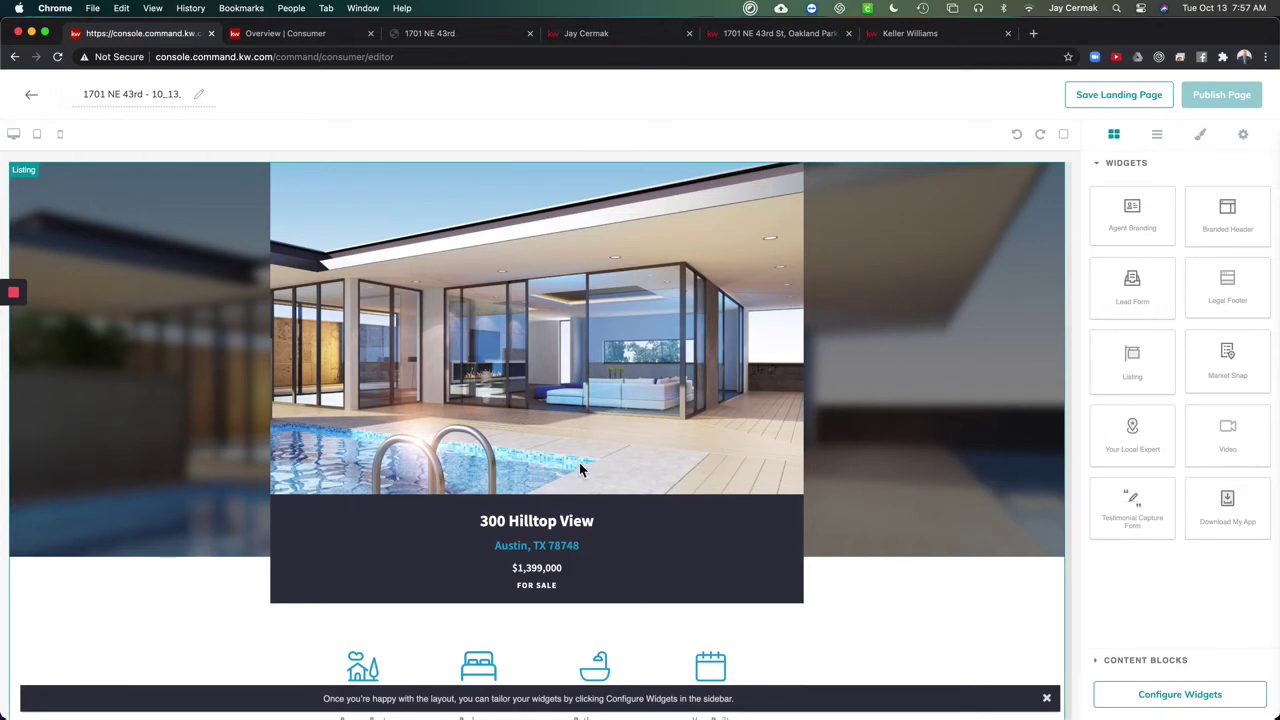
scroll(579, 466, down, 2)
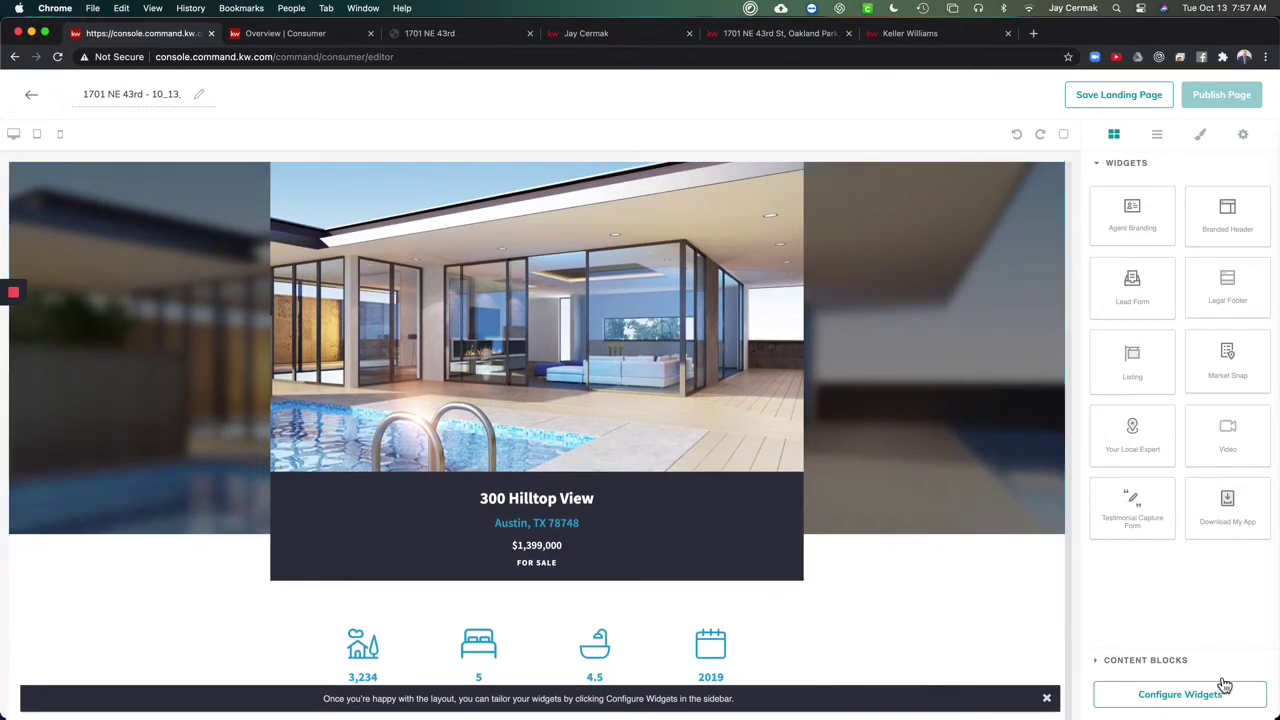
scroll(869, 476, down, 3)
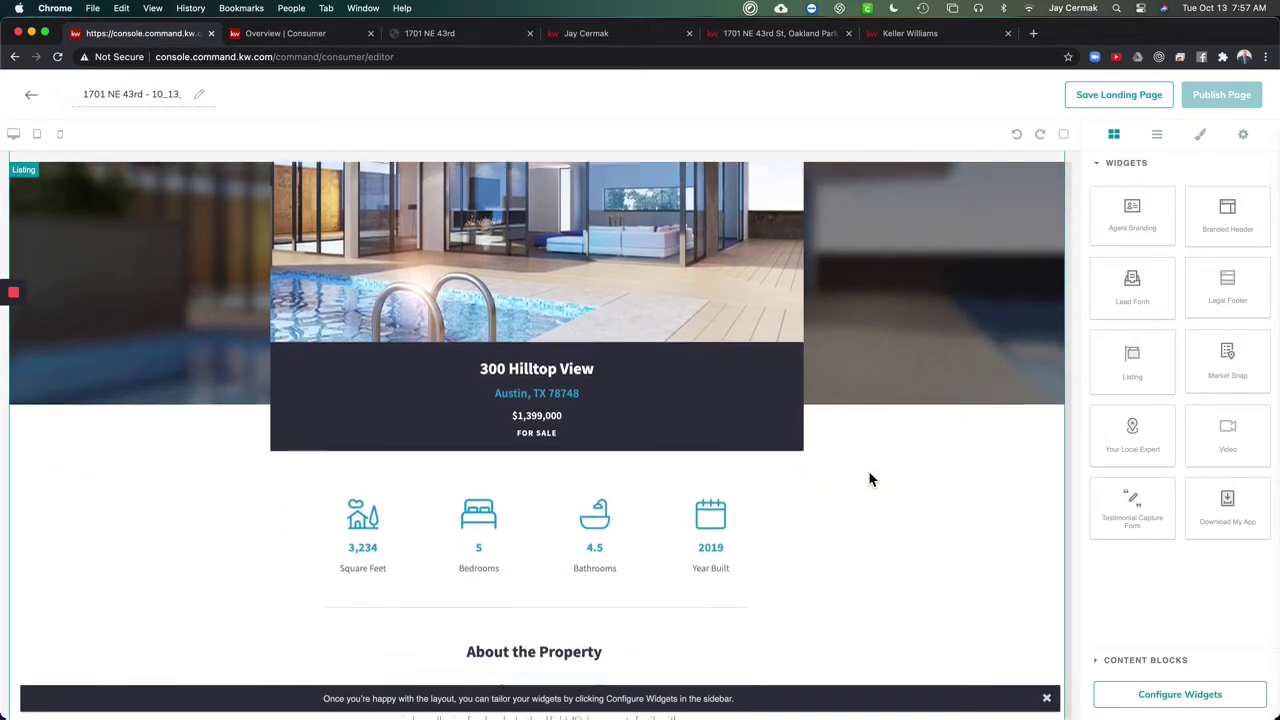
scroll(869, 480, down, 8)
scroll(869, 480, up, 8)
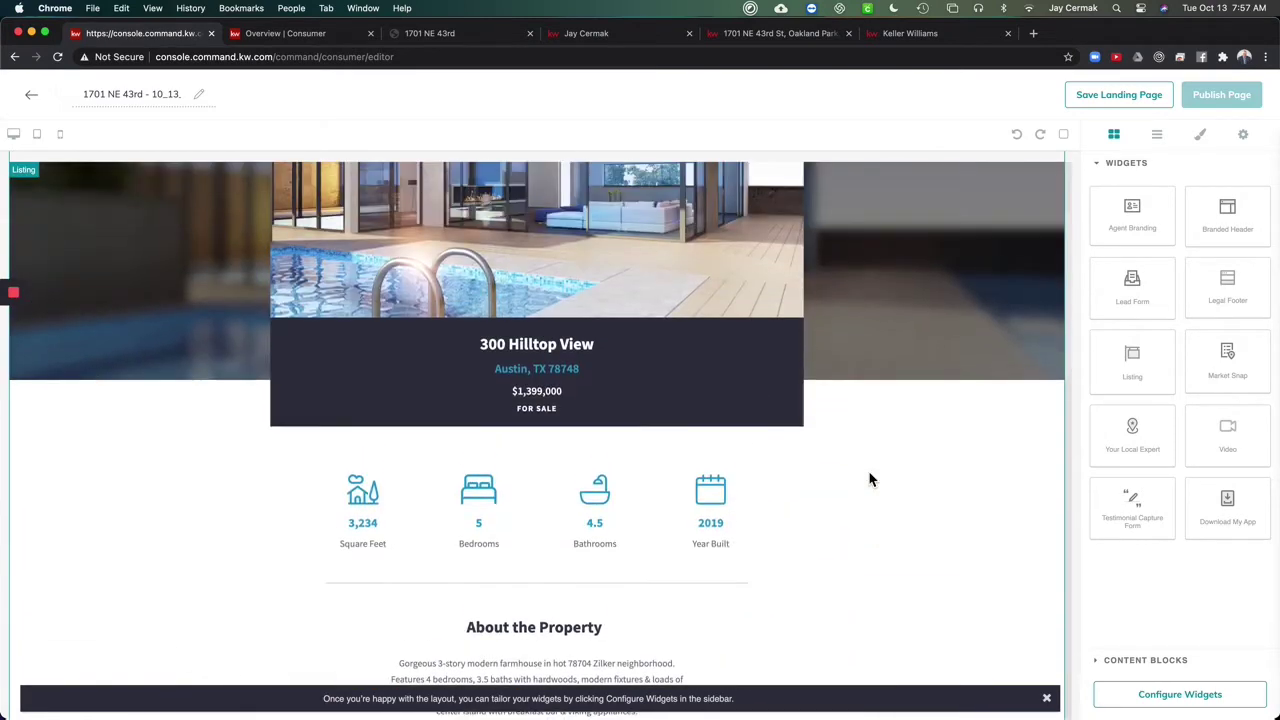
scroll(869, 480, down, 4)
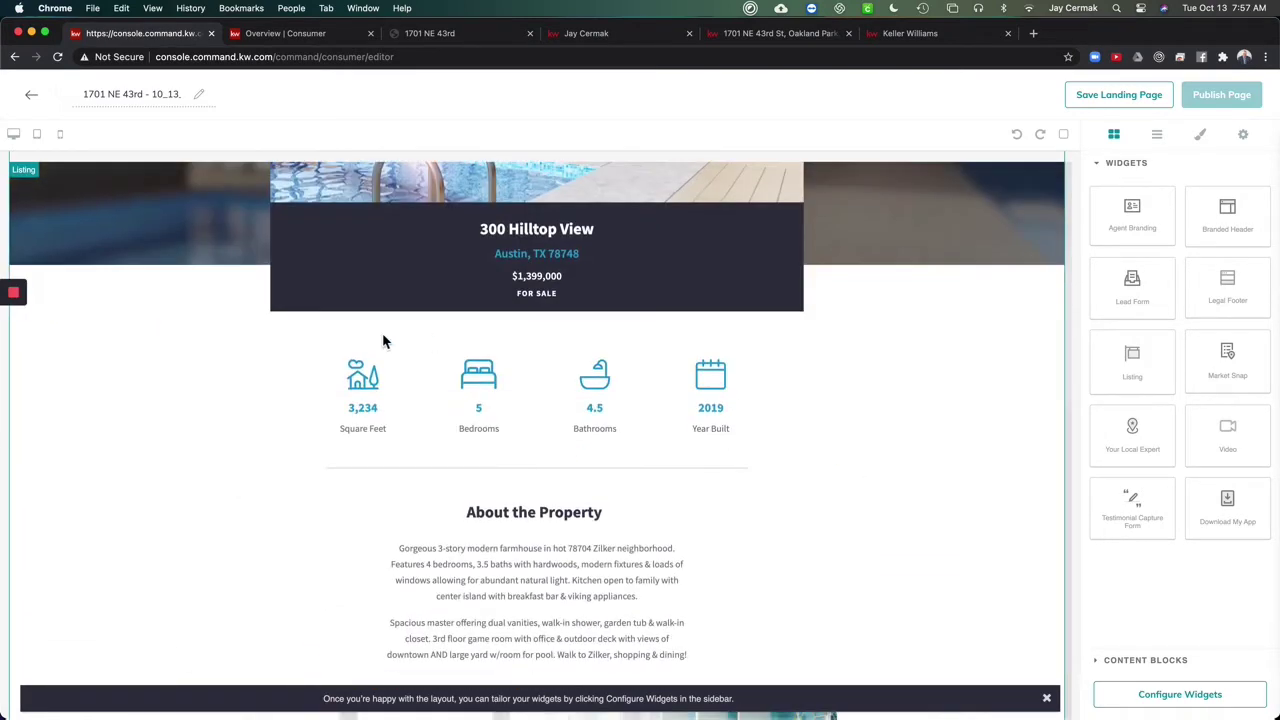
scroll(760, 404, down, 1)
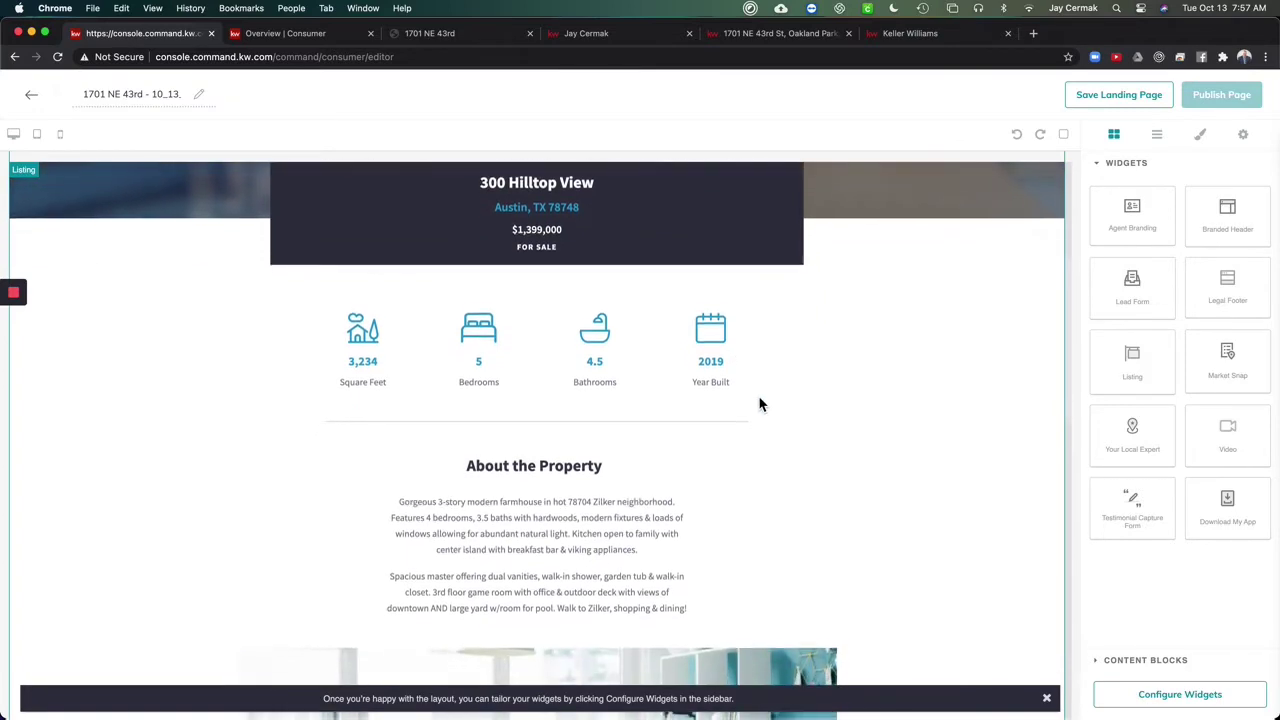
scroll(760, 404, down, 5)
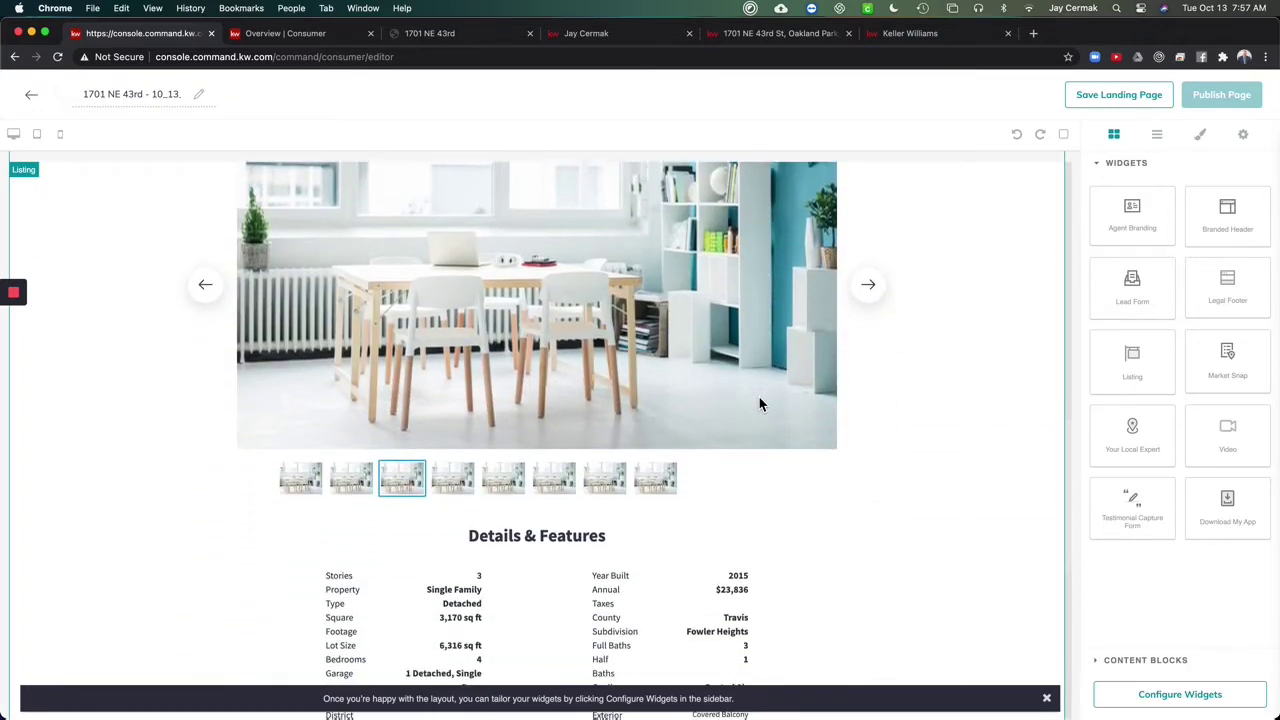
scroll(760, 404, down, 10)
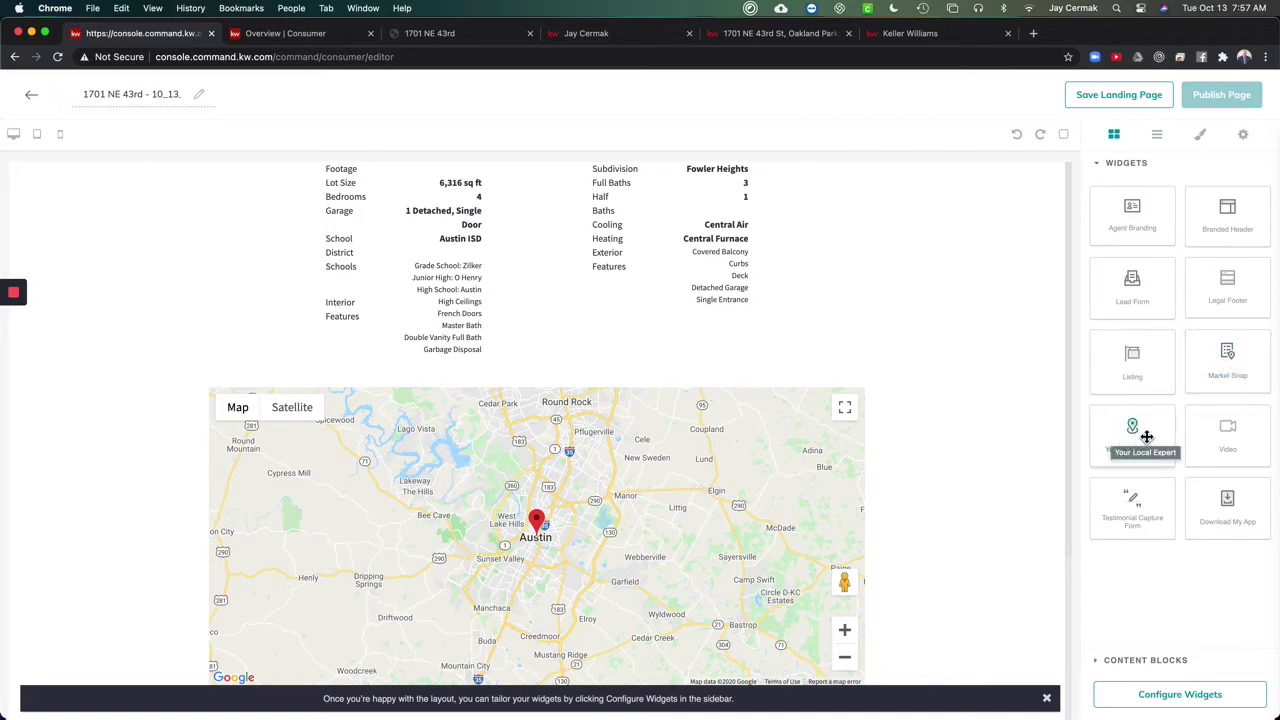
- Add Your Local Expert, Lead Form and Market Snap widgets below the listing map
drag(1127, 442, 835, 655)
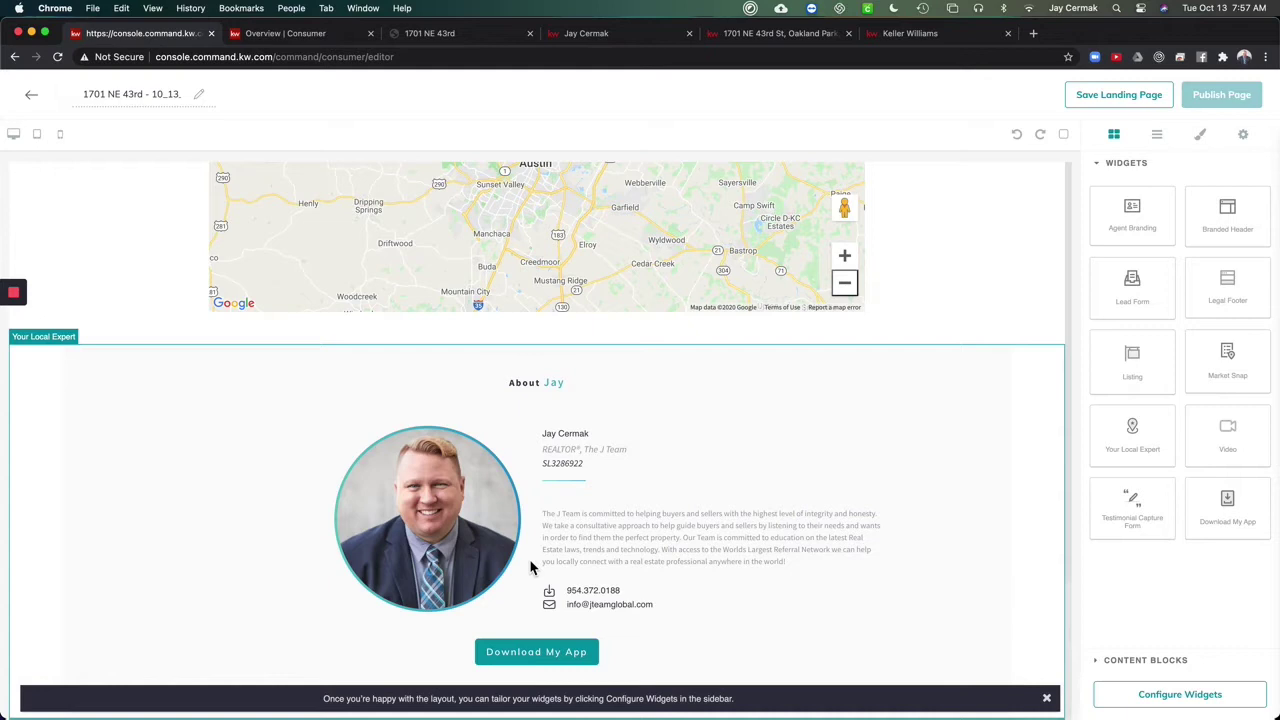
scroll(531, 567, up, 1)
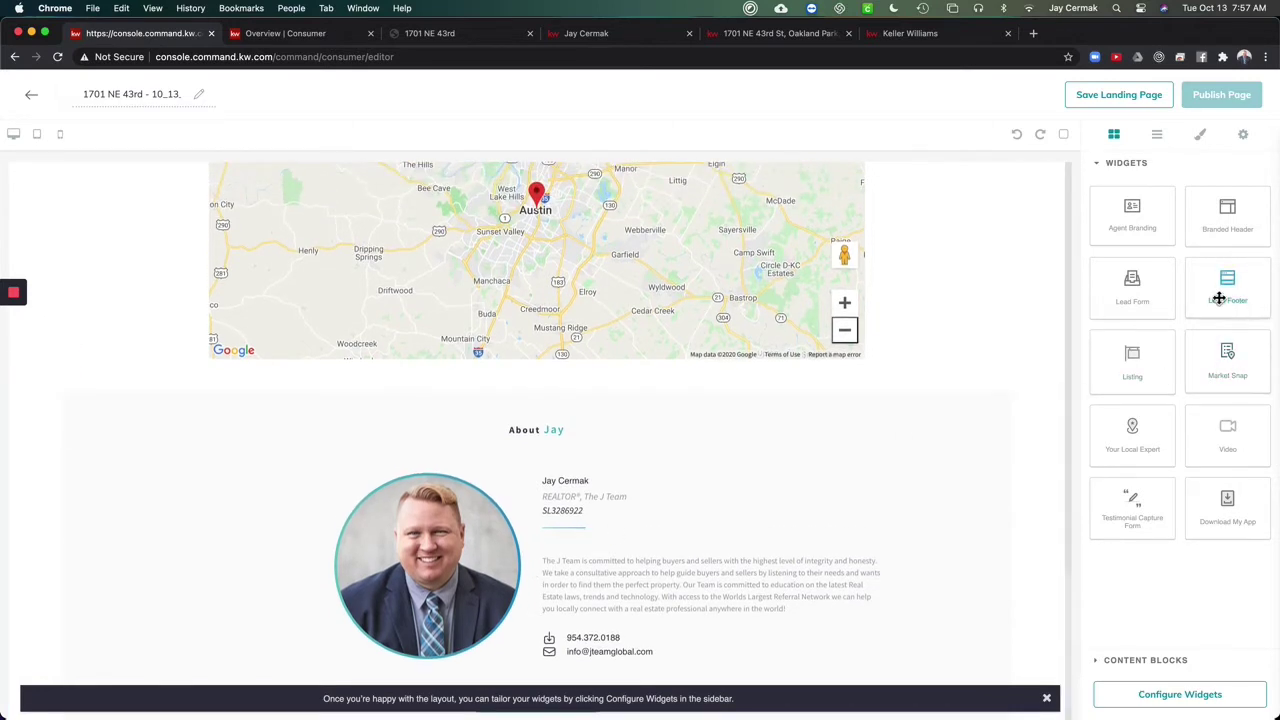
drag(1137, 285, 639, 393)
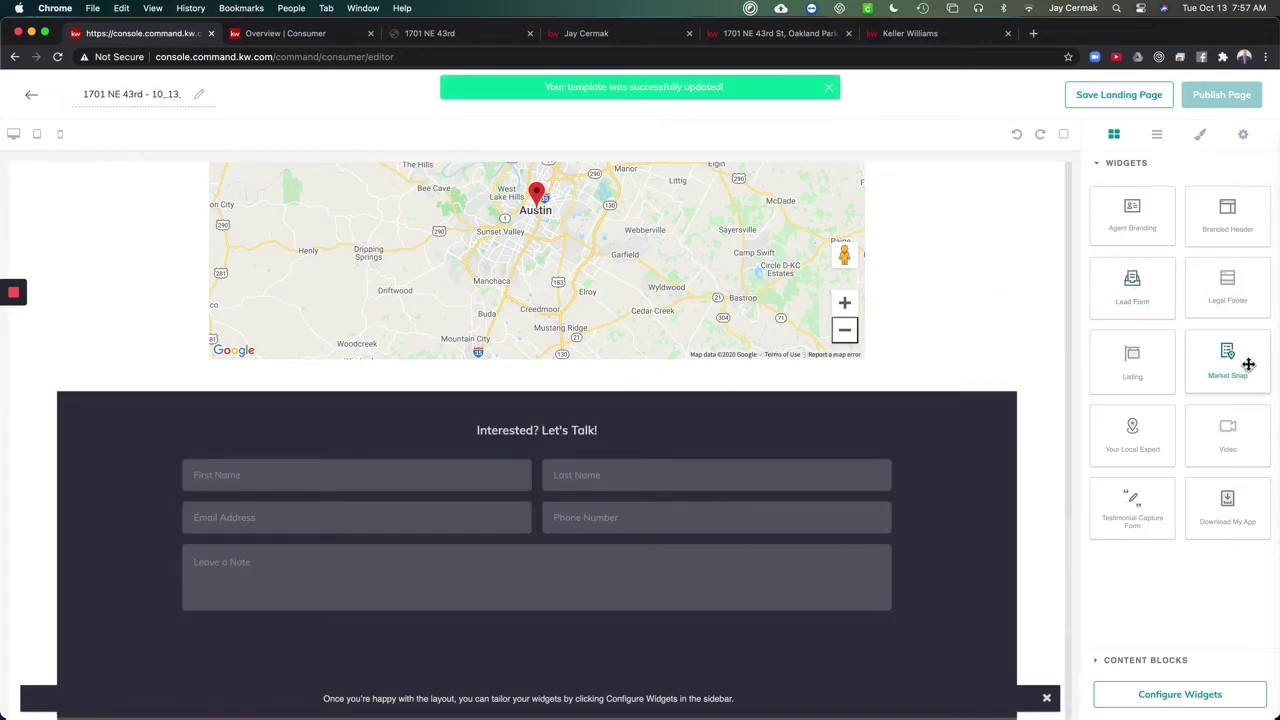
drag(1249, 366, 586, 392)
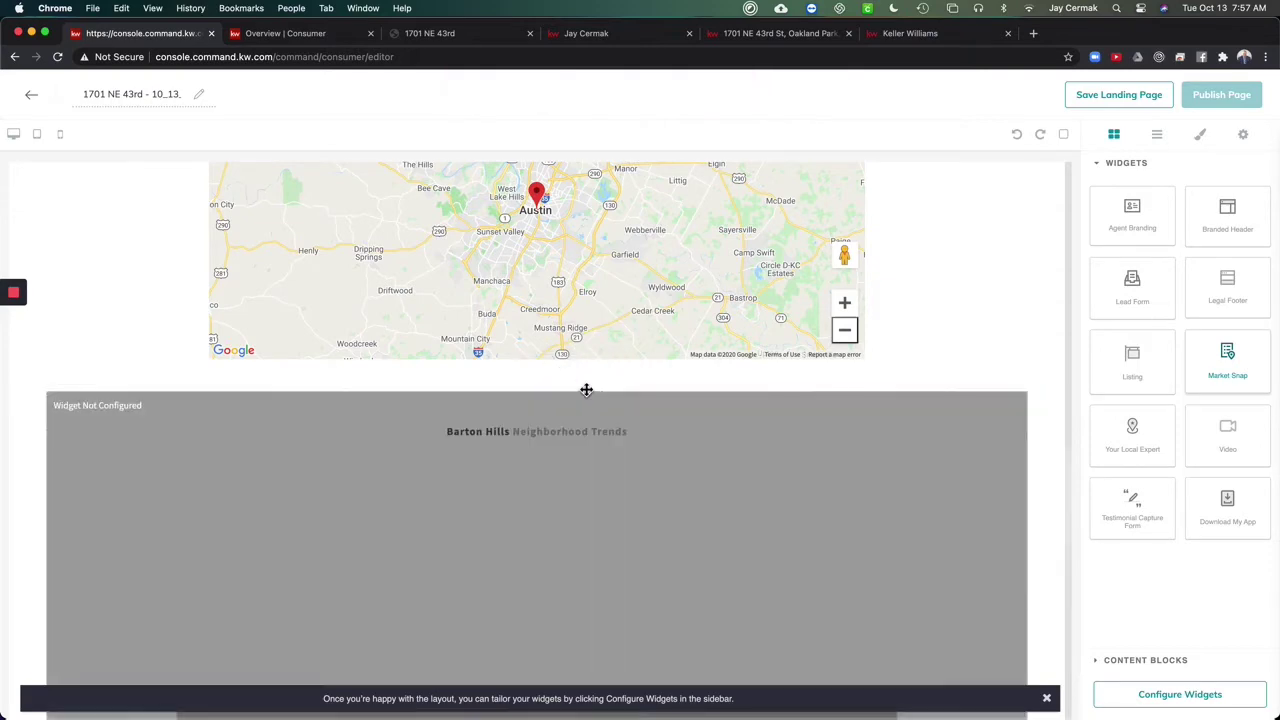
scroll(603, 467, down, 2)
scroll(603, 467, down, 6)
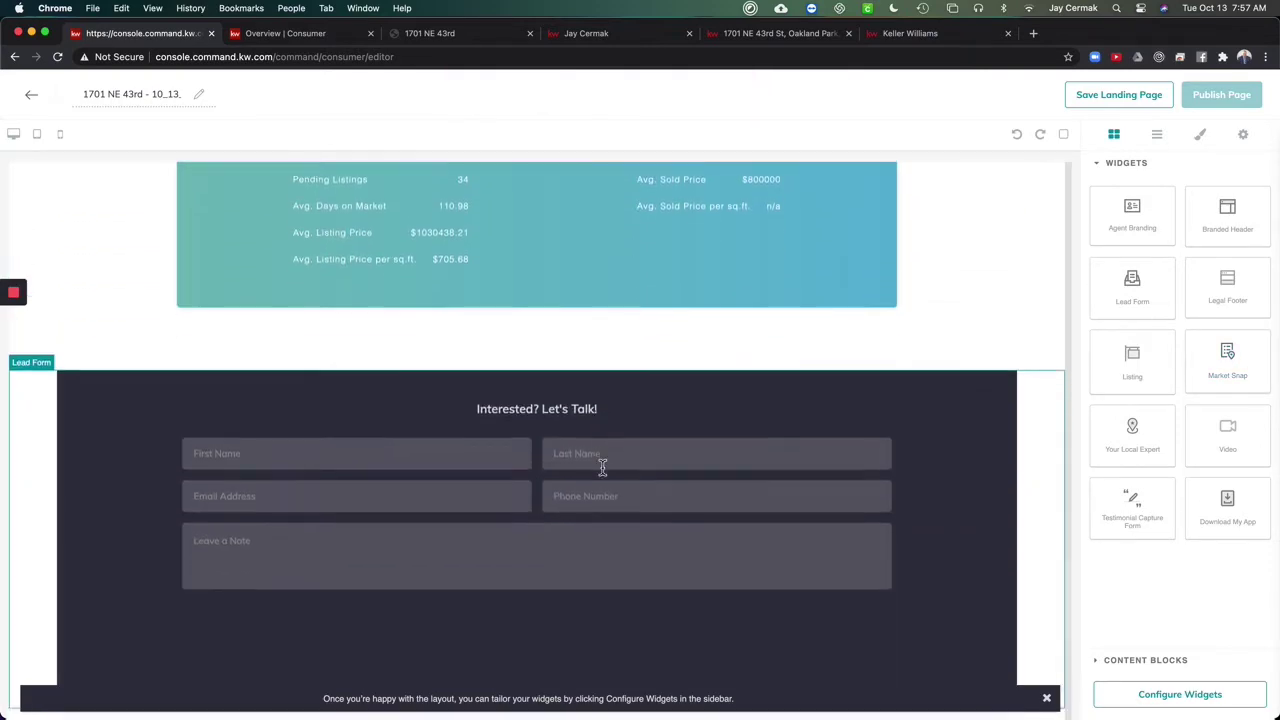
scroll(603, 471, up, 4)
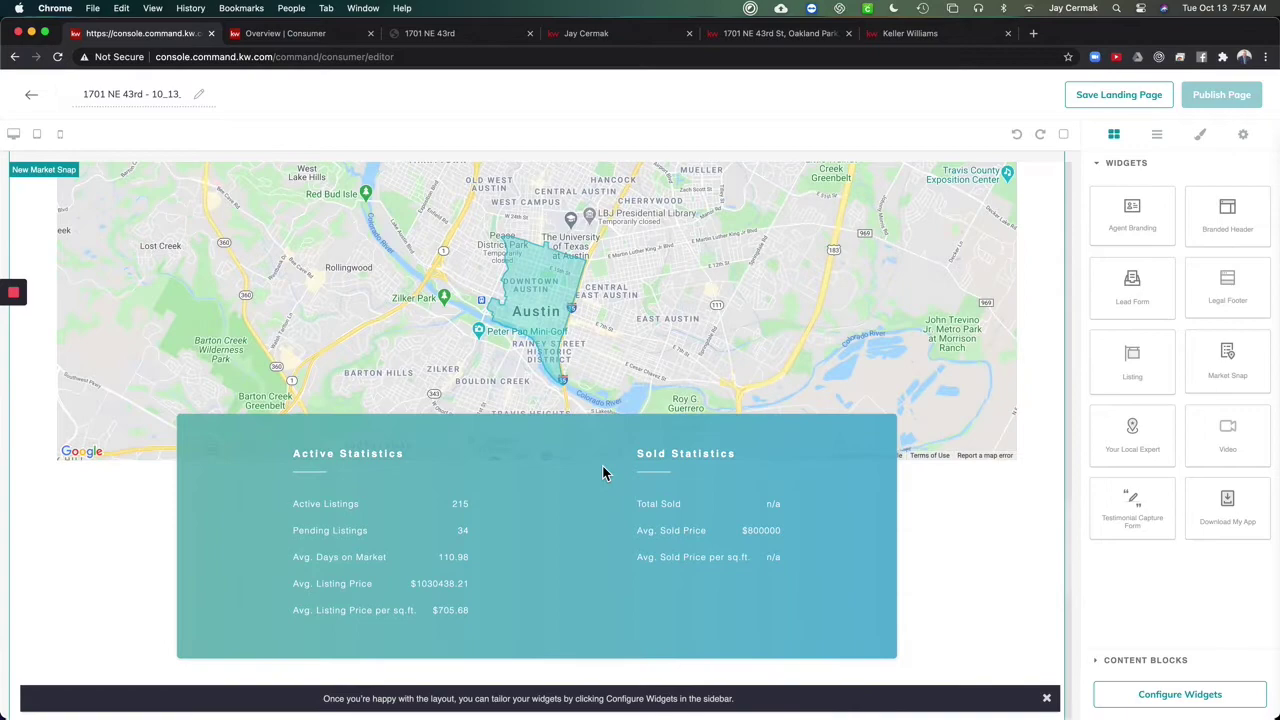
scroll(603, 470, up, 10)
scroll(603, 467, up, 4)
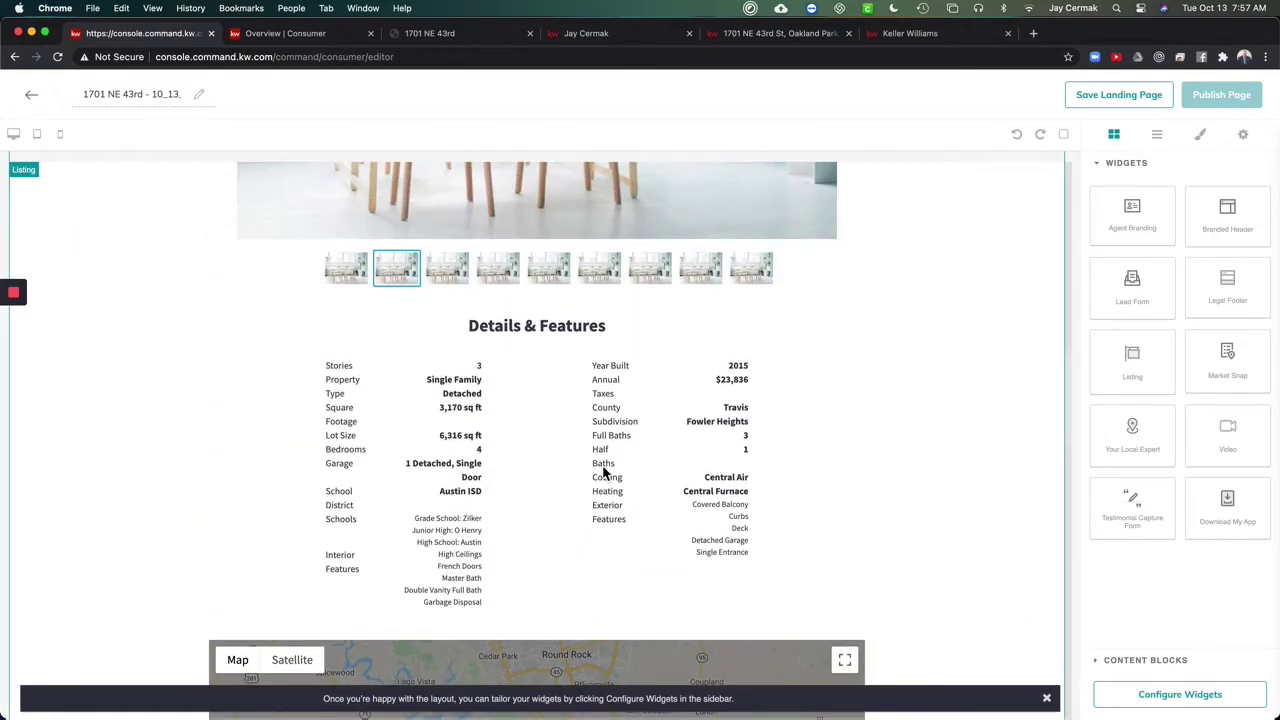
scroll(603, 472, up, 10)
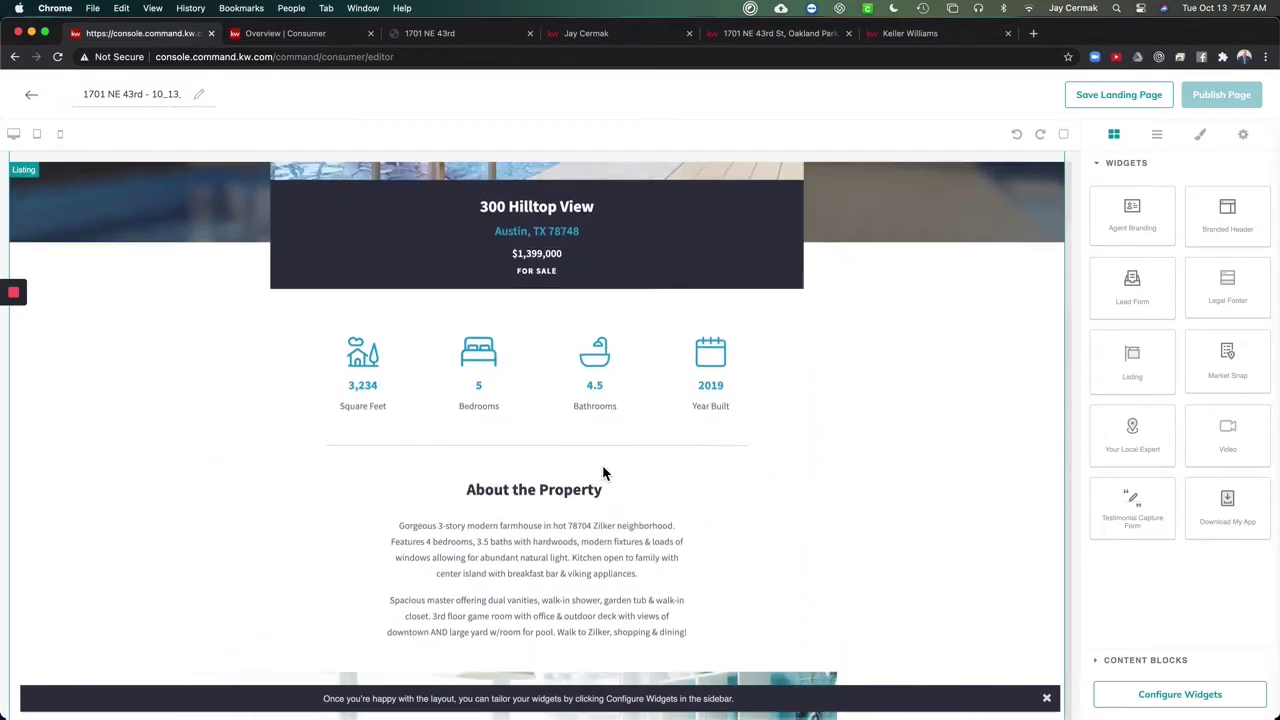
scroll(603, 472, down, 3)
scroll(603, 472, down, 1)
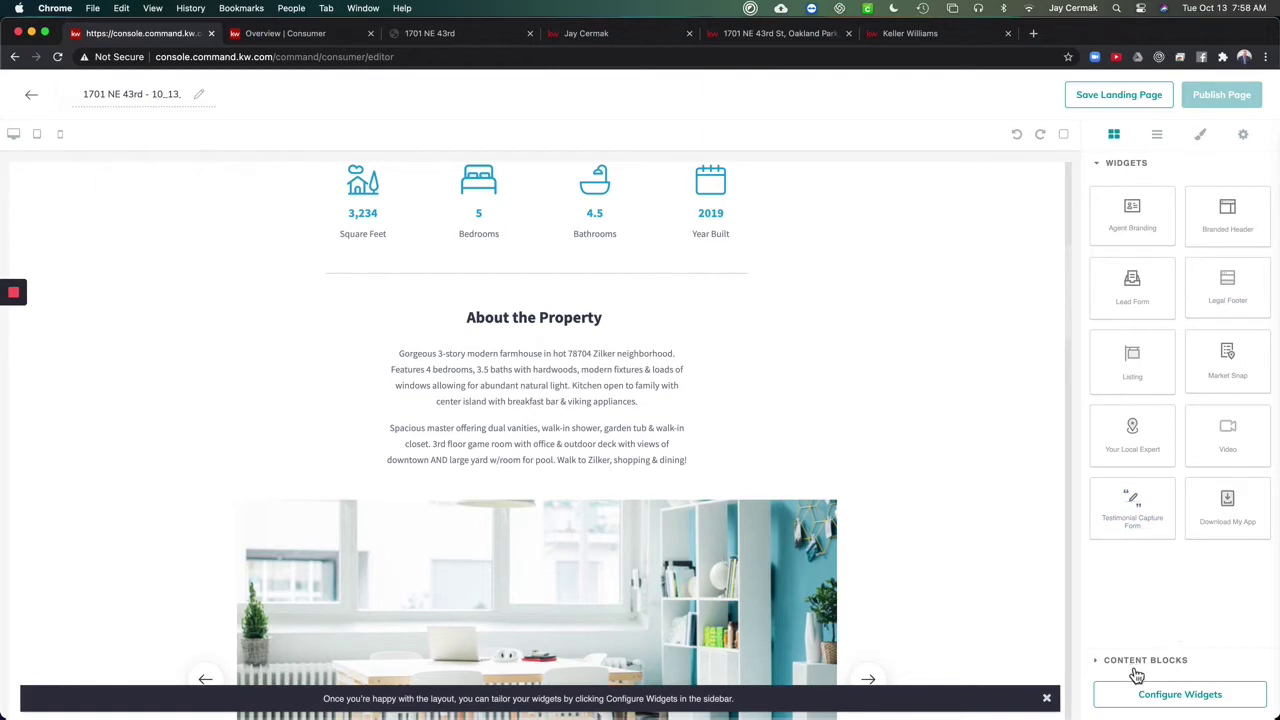
- Look through the available image and text blocks, then return to the widget list
click(1140, 668)
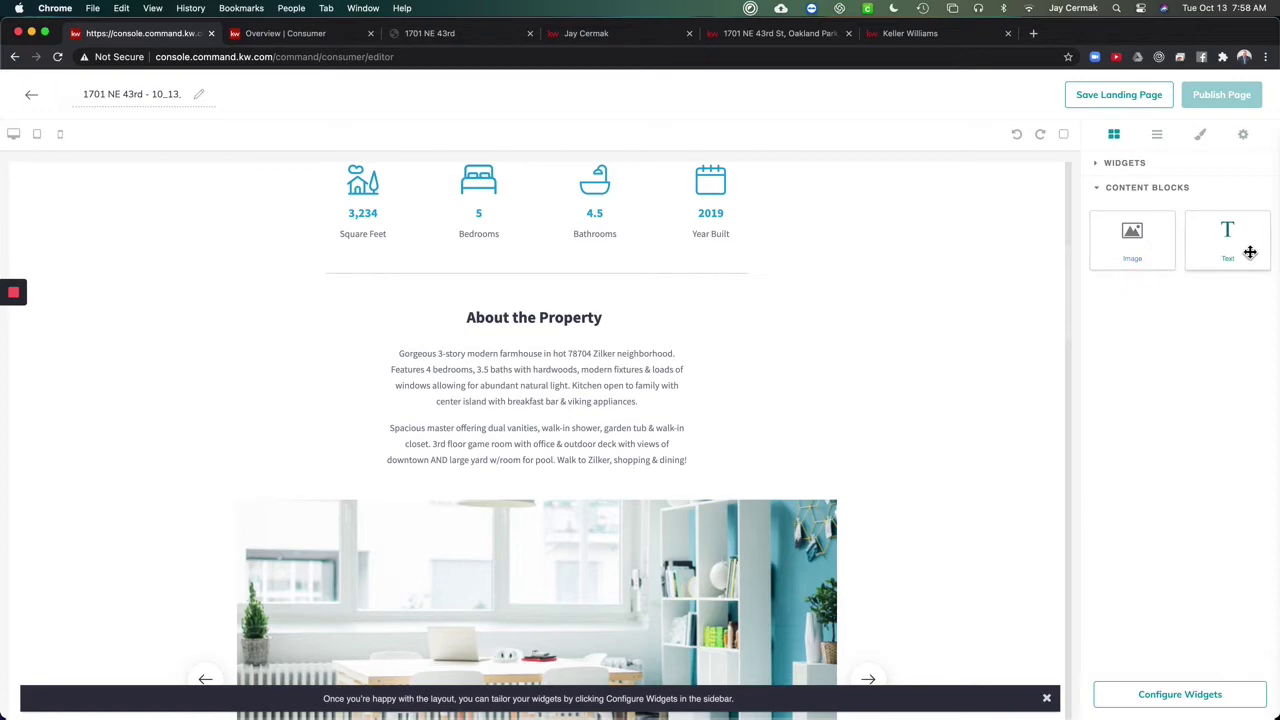
click(1112, 165)
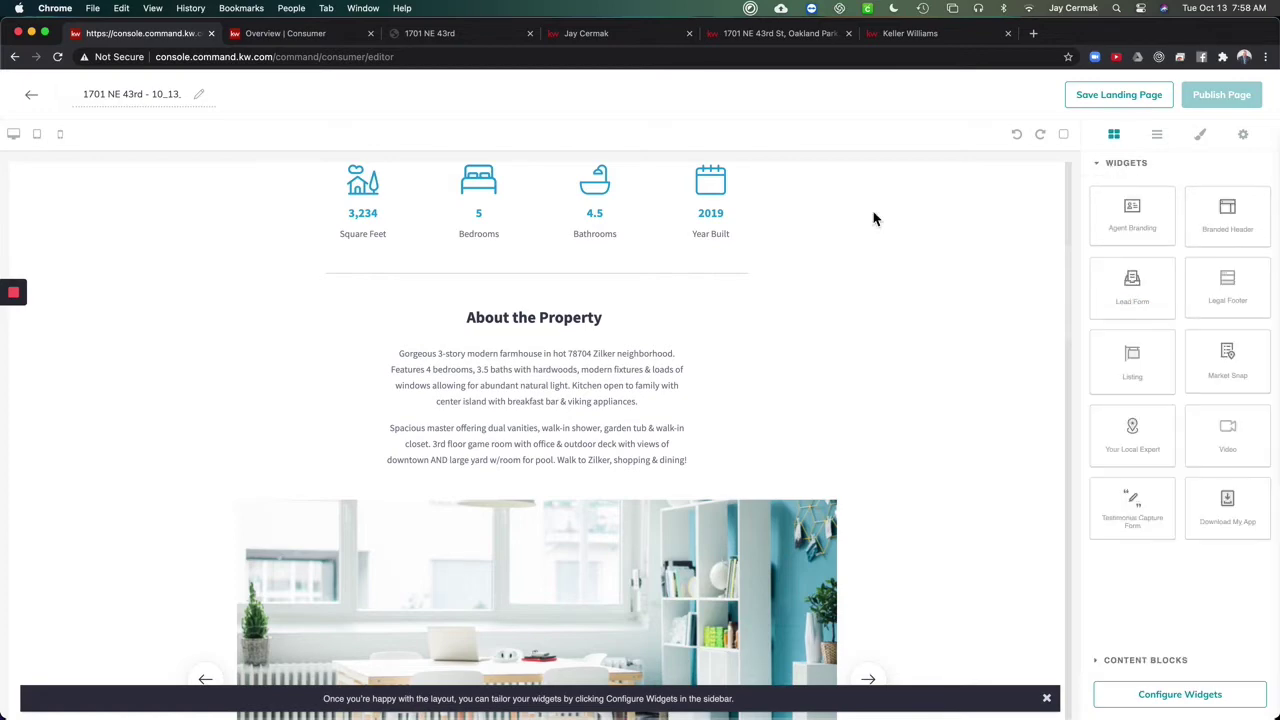
scroll(869, 360, down, 2)
scroll(869, 360, up, 6)
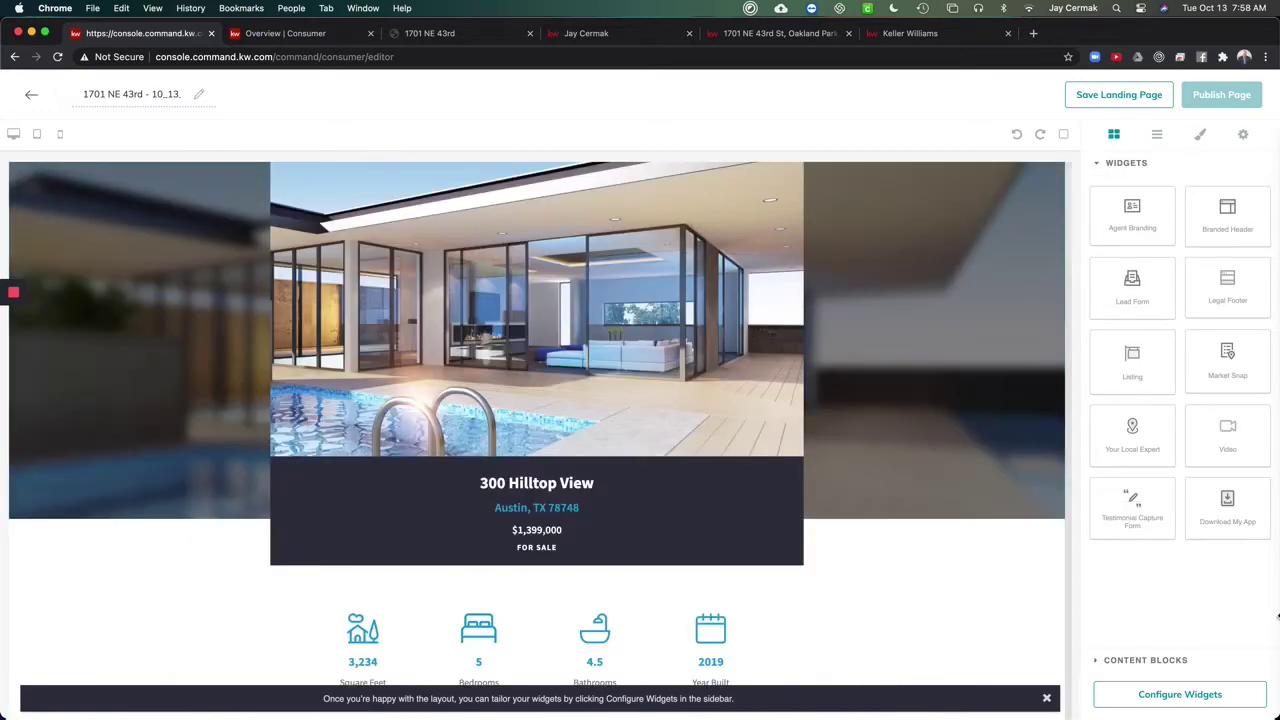
- Begin configuring the Listing widget from Configure Widgets and open Browse Listings
click(1188, 697)
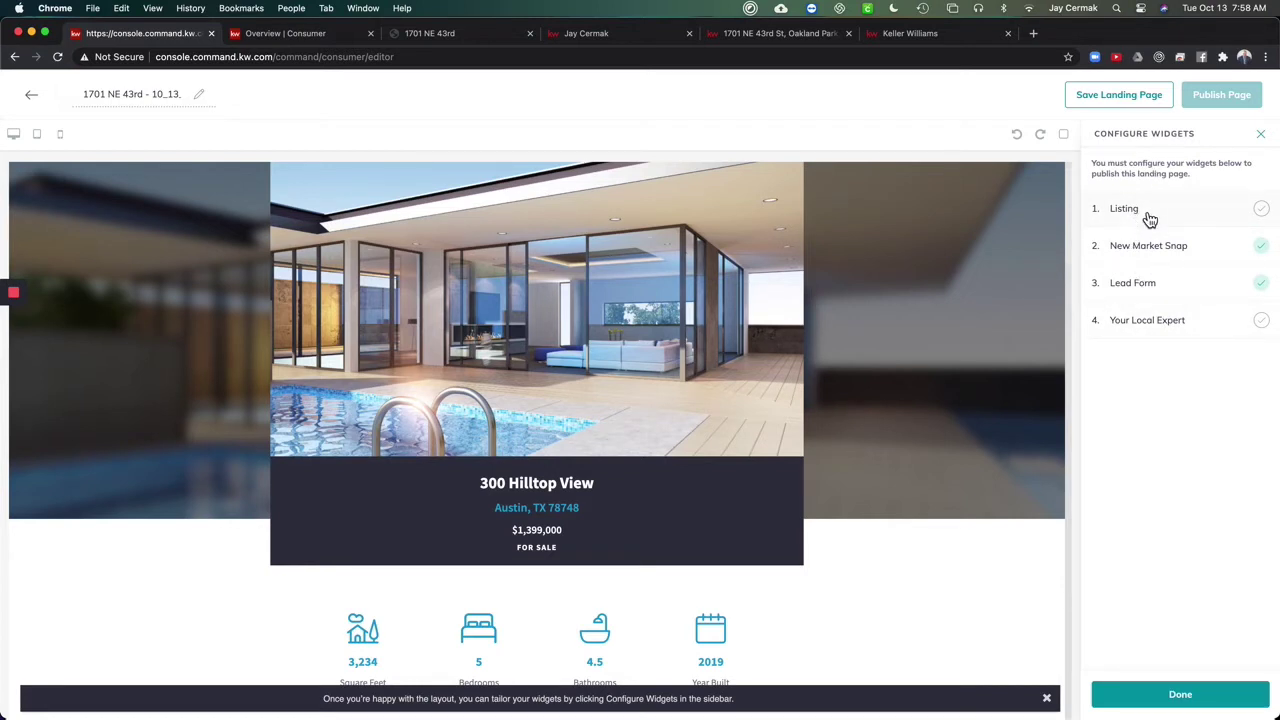
click(1146, 212)
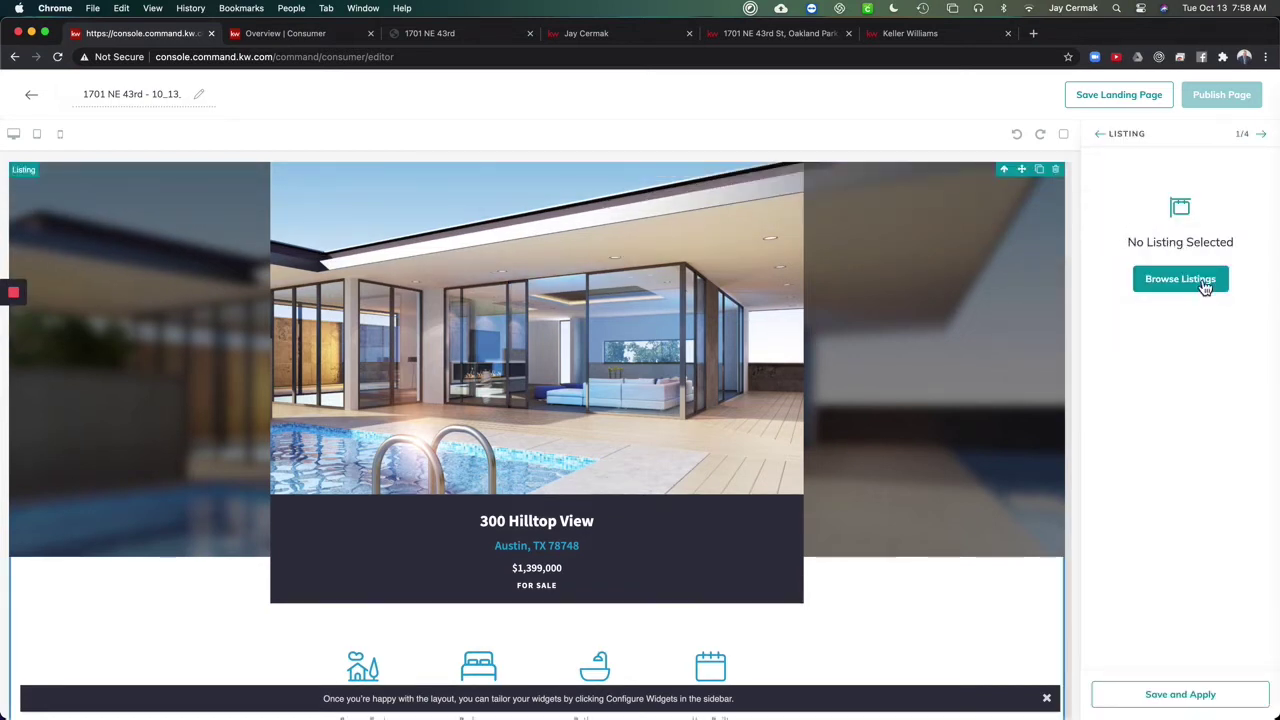
click(1205, 287)
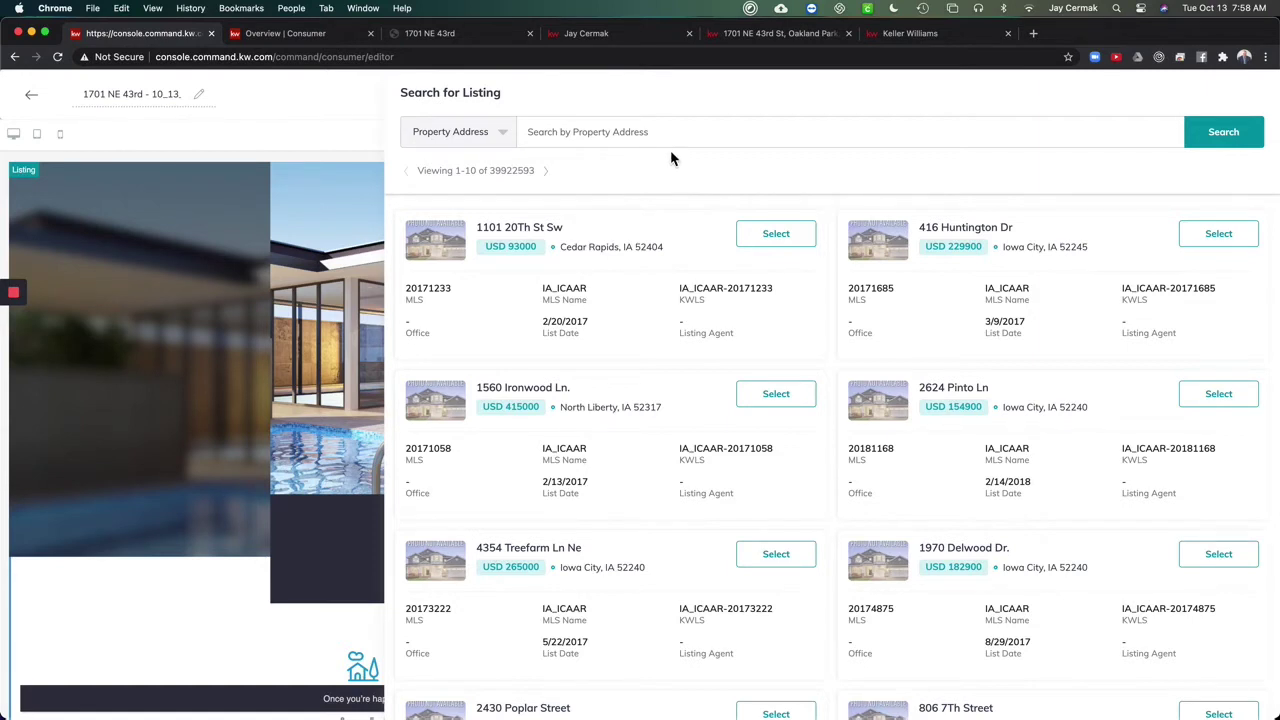
click(486, 138)
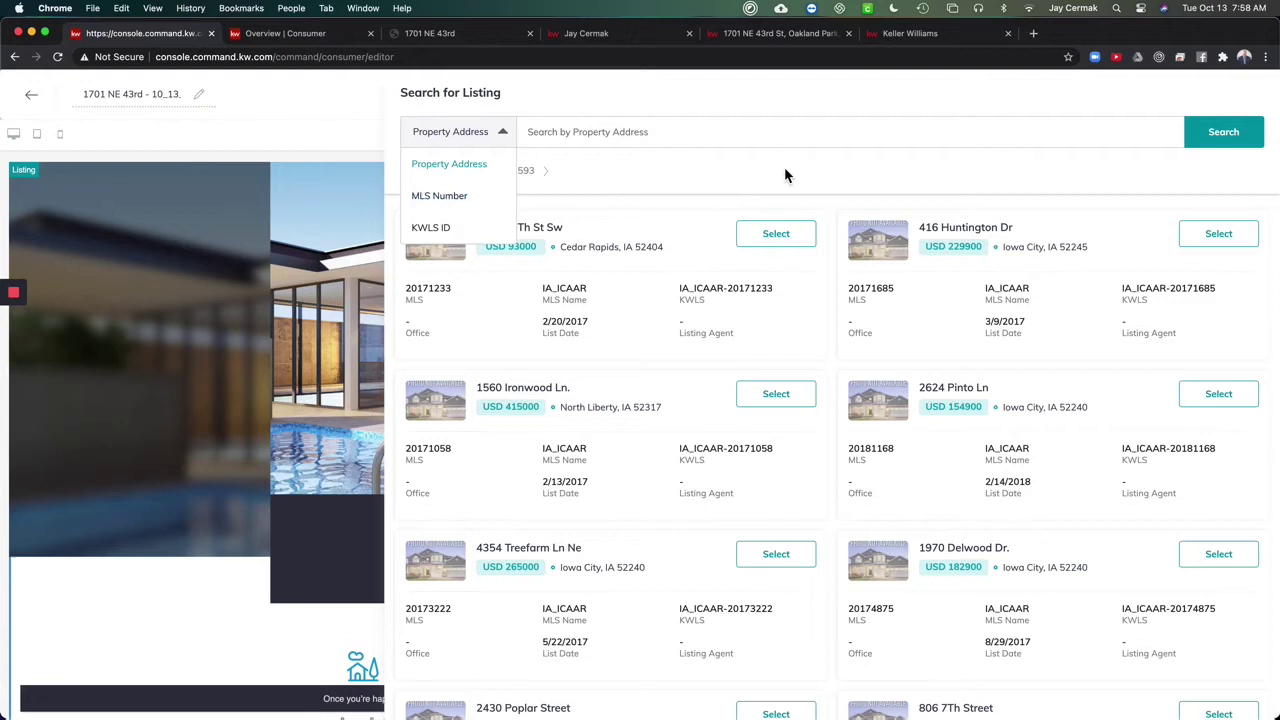
click(849, 163)
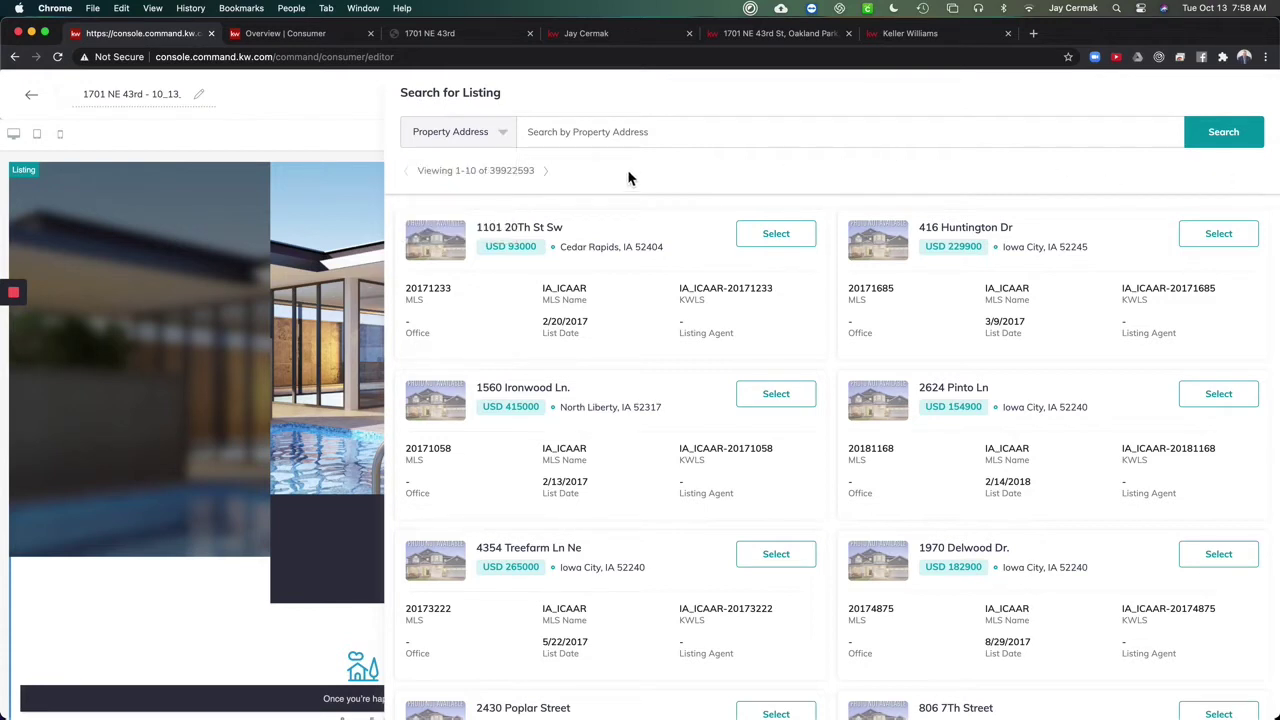
drag(490, 172, 573, 181)
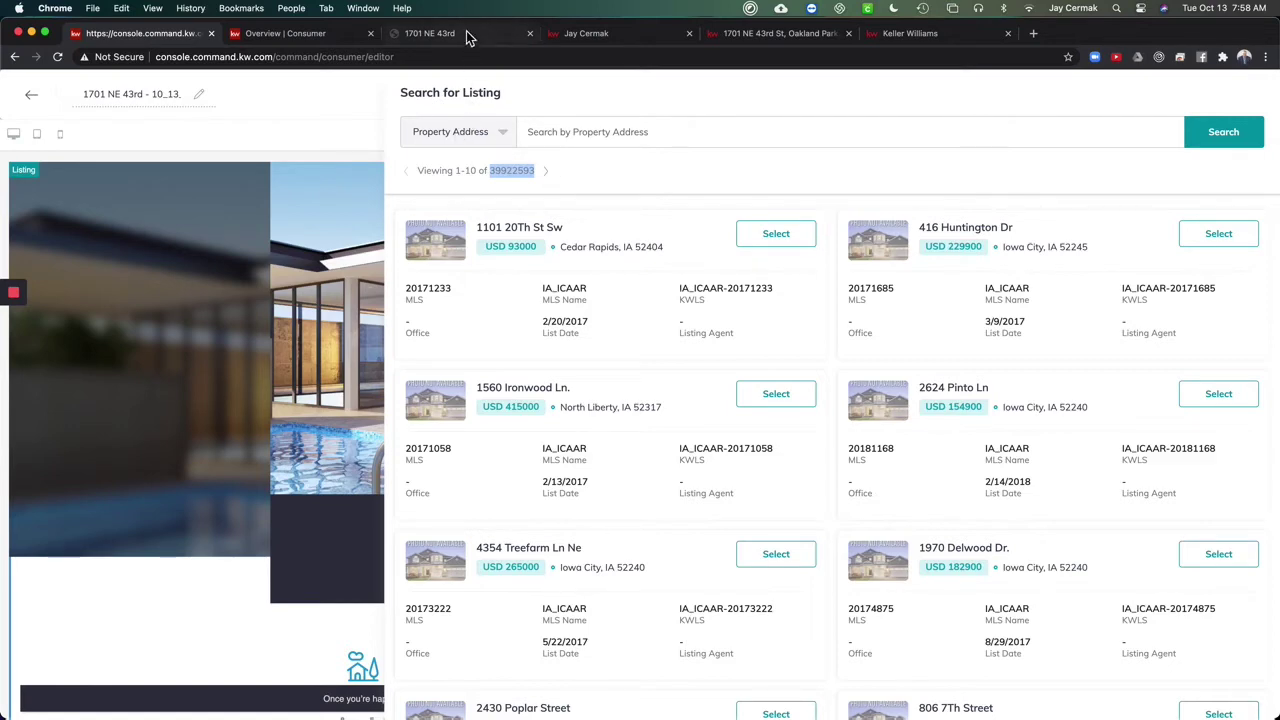
click(788, 44)
double_click(340, 547)
key(super+c)
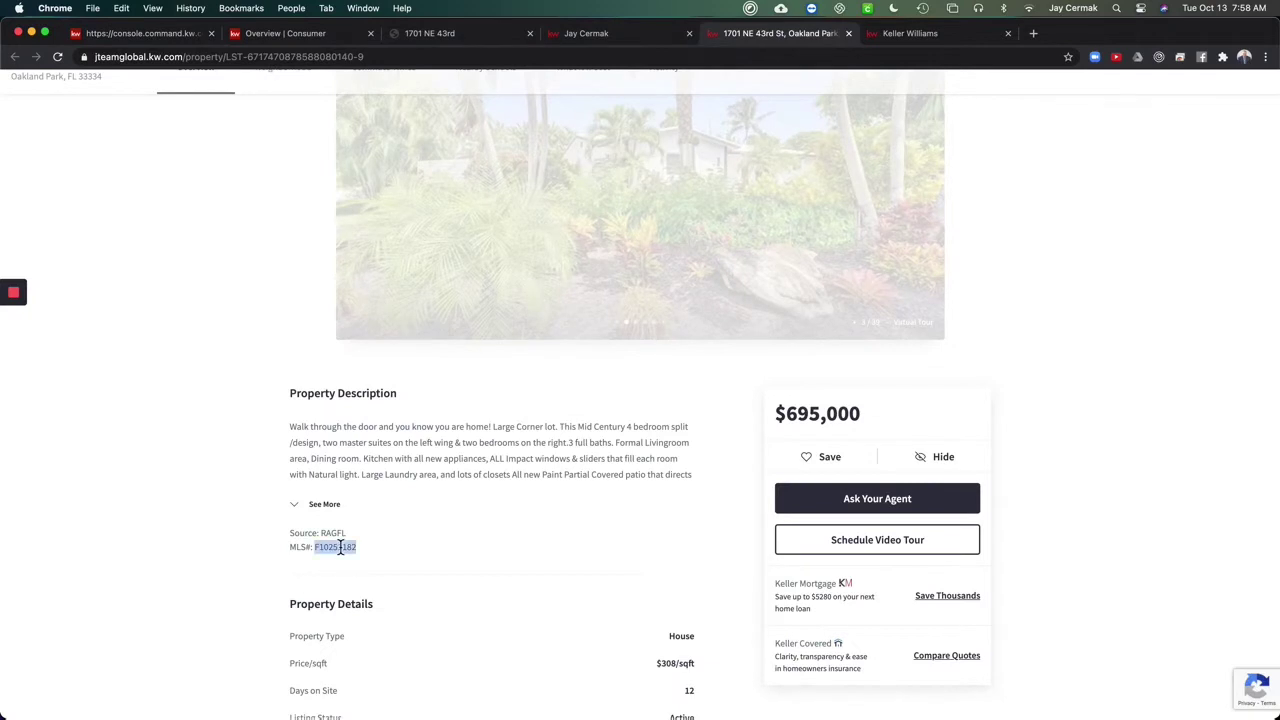
click(470, 35)
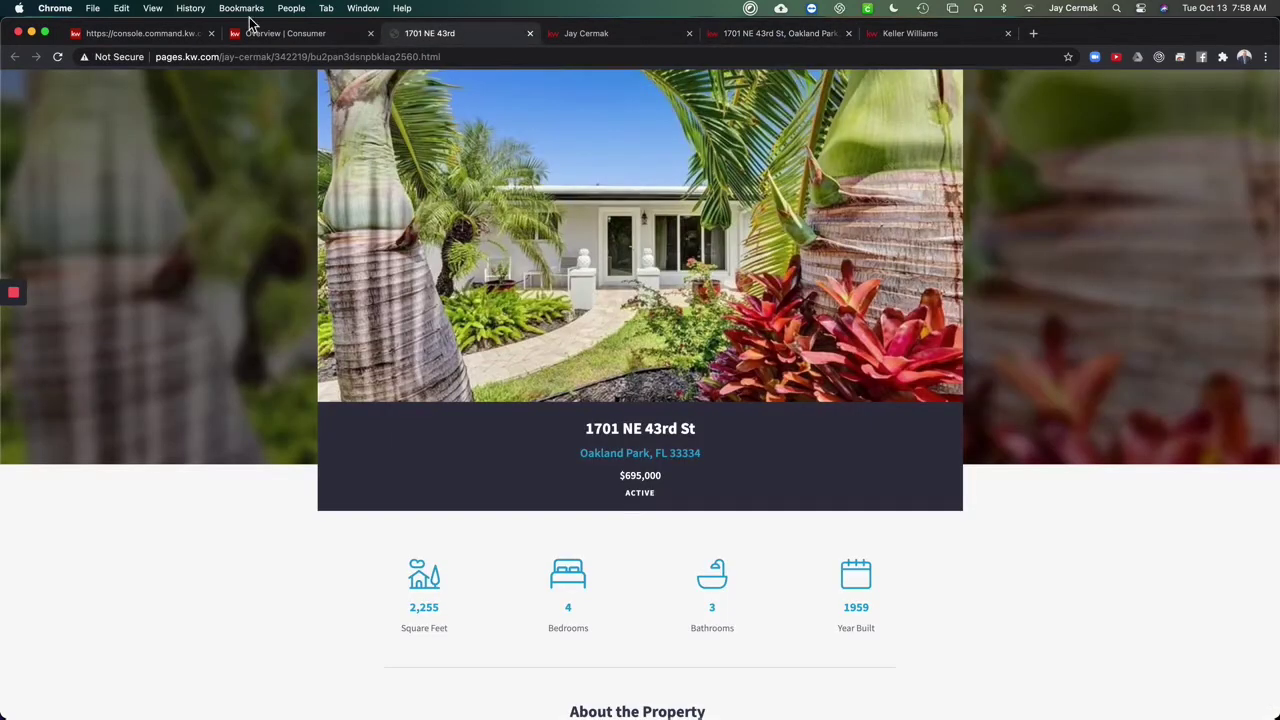
click(147, 42)
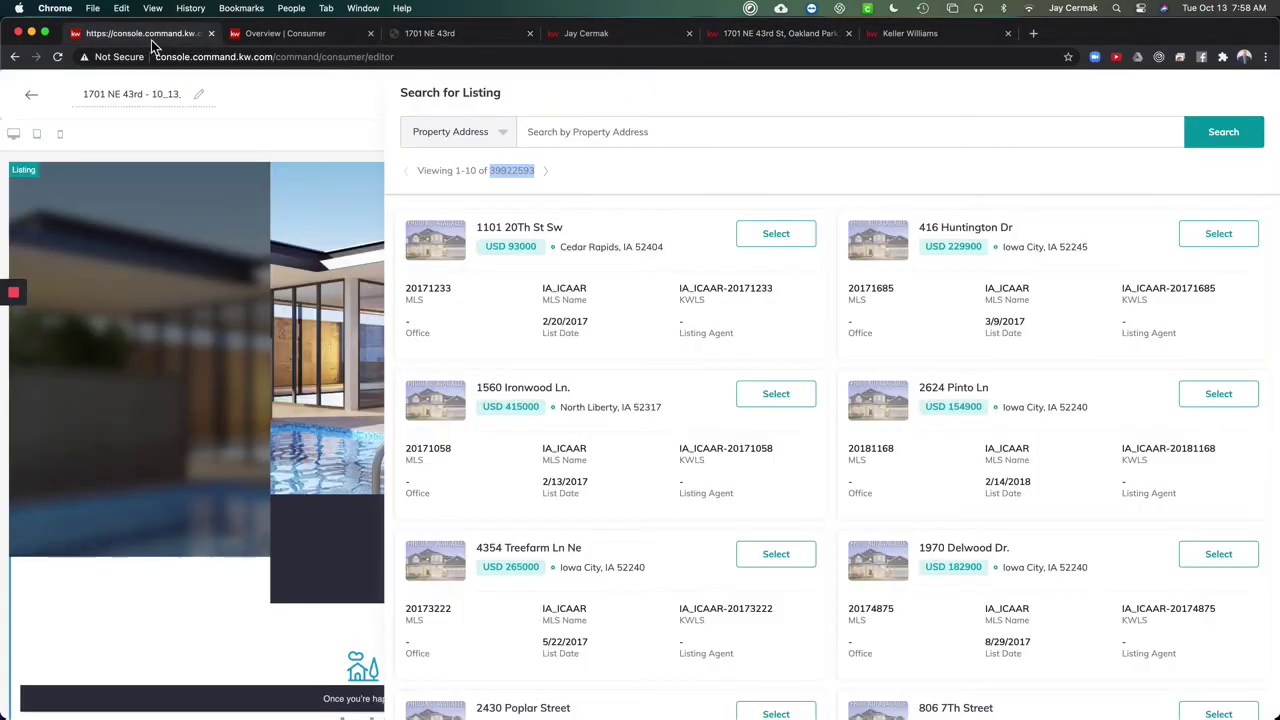
- Search listings by MLS Number F10251182 and select the 1701 NE 43rd St result
click(461, 146)
click(439, 196)
click(643, 134)
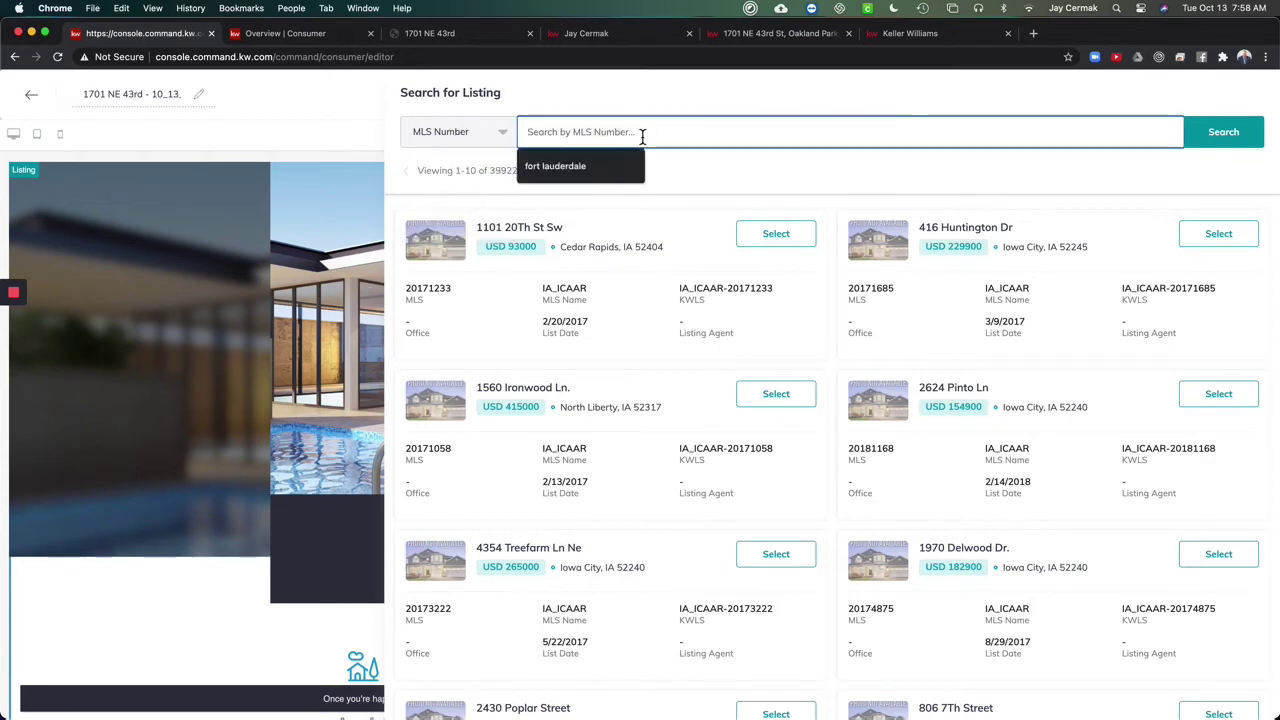
key(super+v)
click(1245, 148)
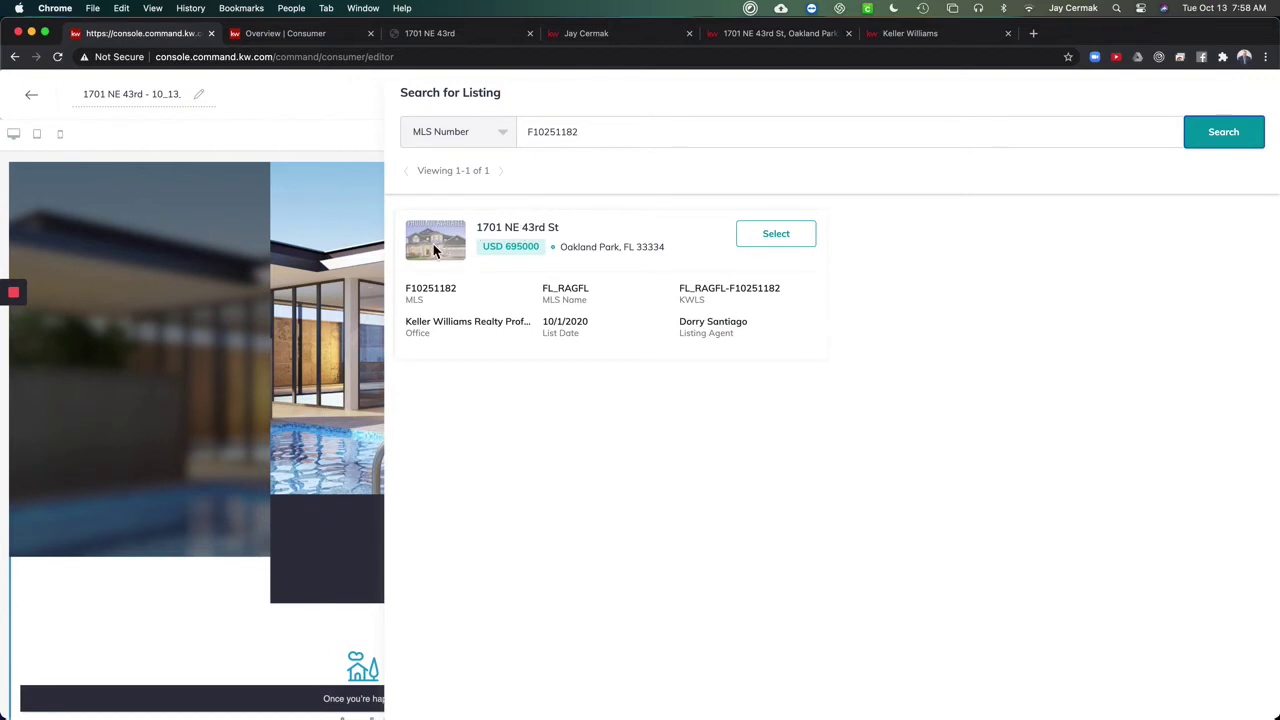
click(790, 248)
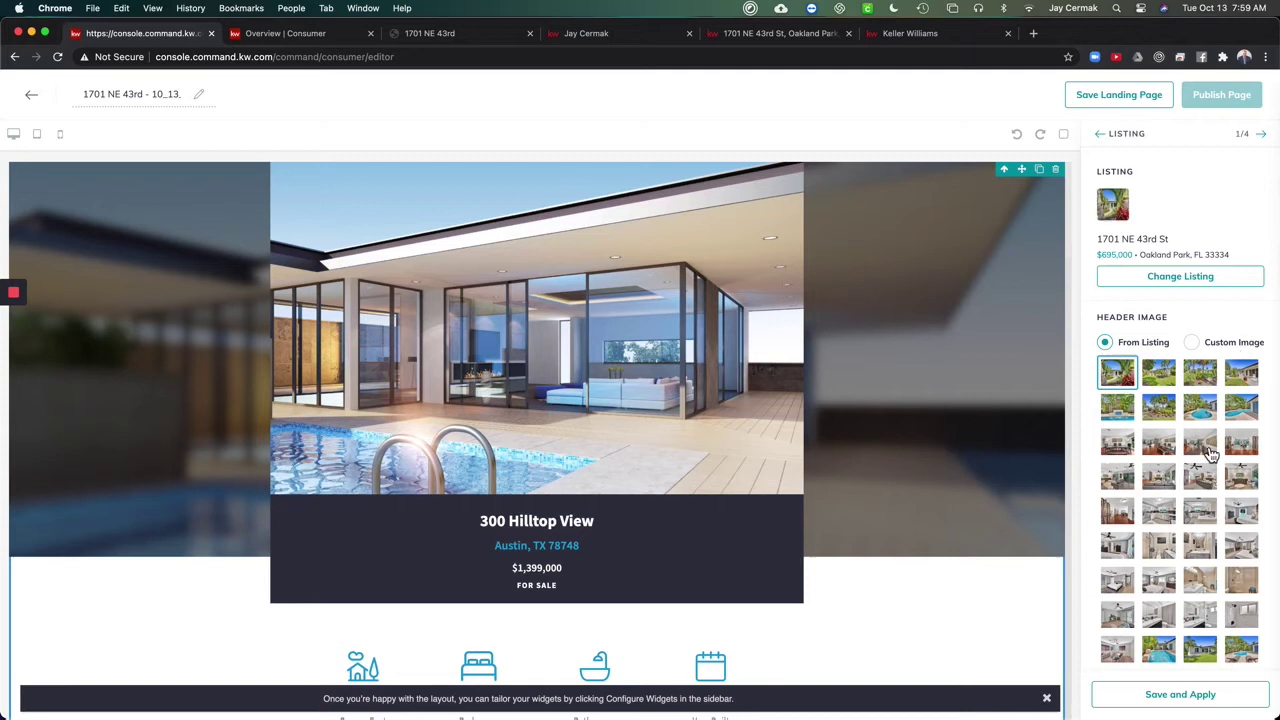
- Choose a pool photo as the listing's header image and apply it
scroll(1208, 455, down, 2)
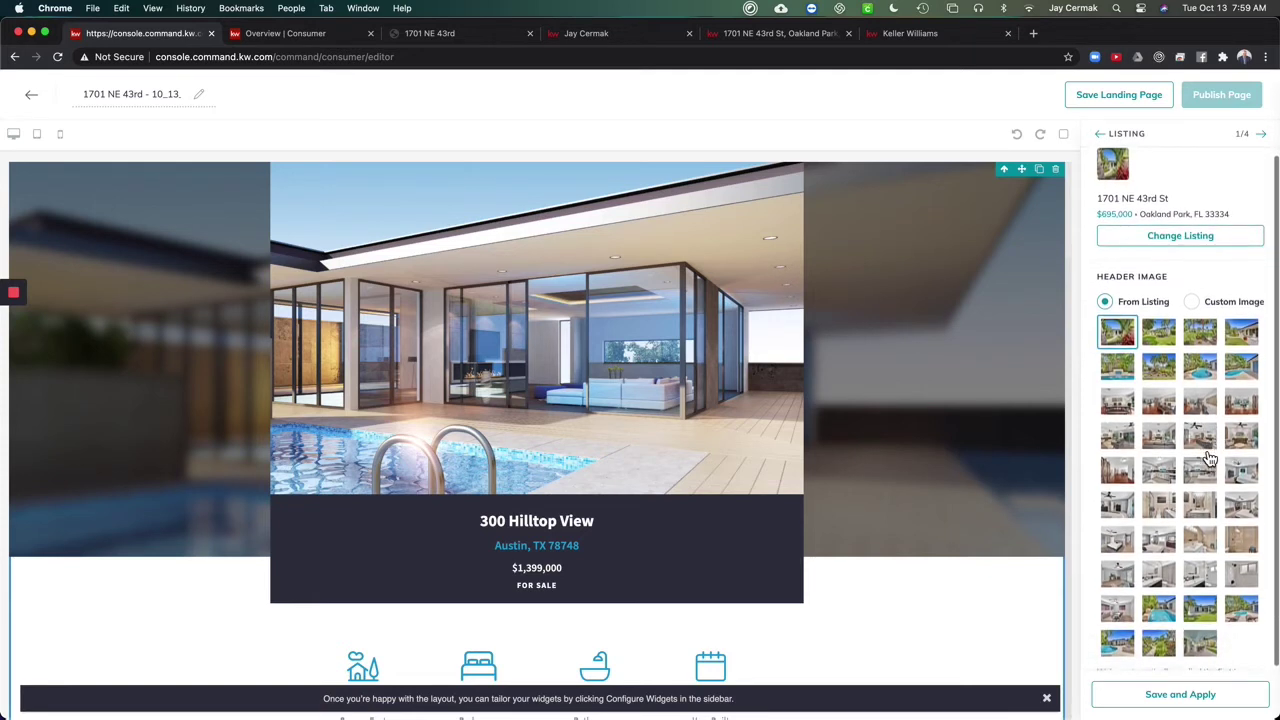
scroll(1208, 455, down, 3)
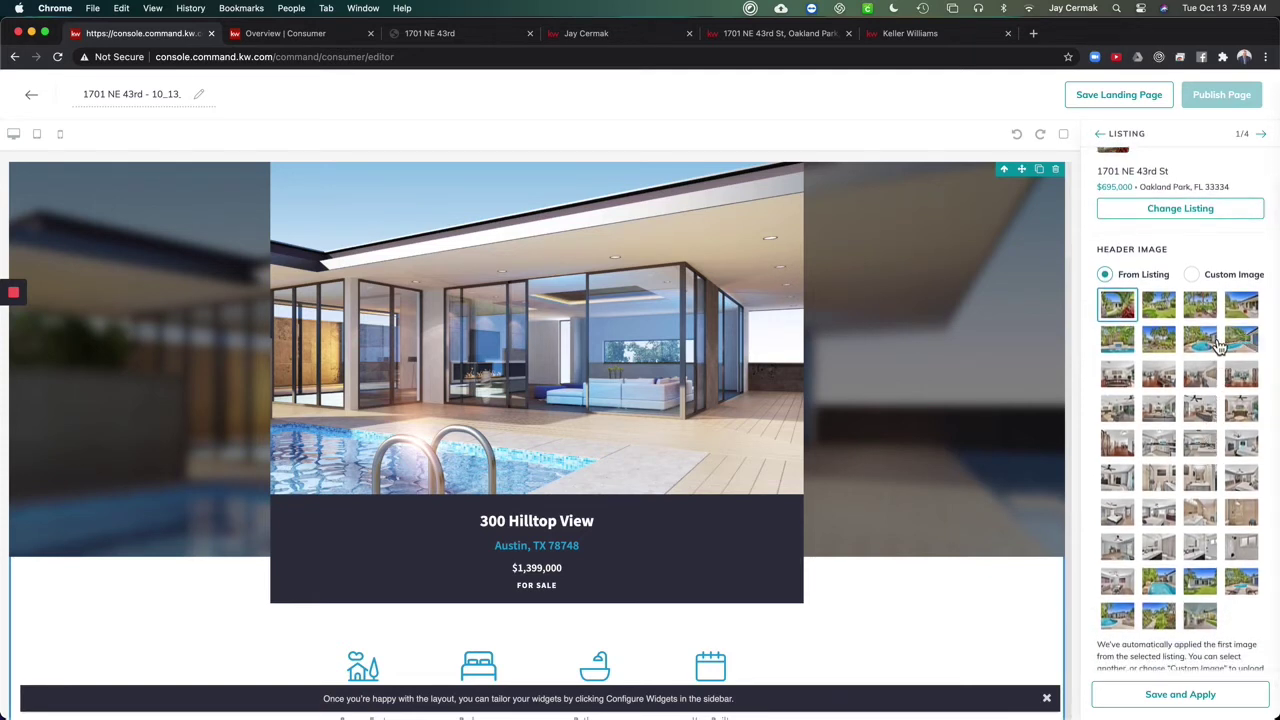
click(1216, 343)
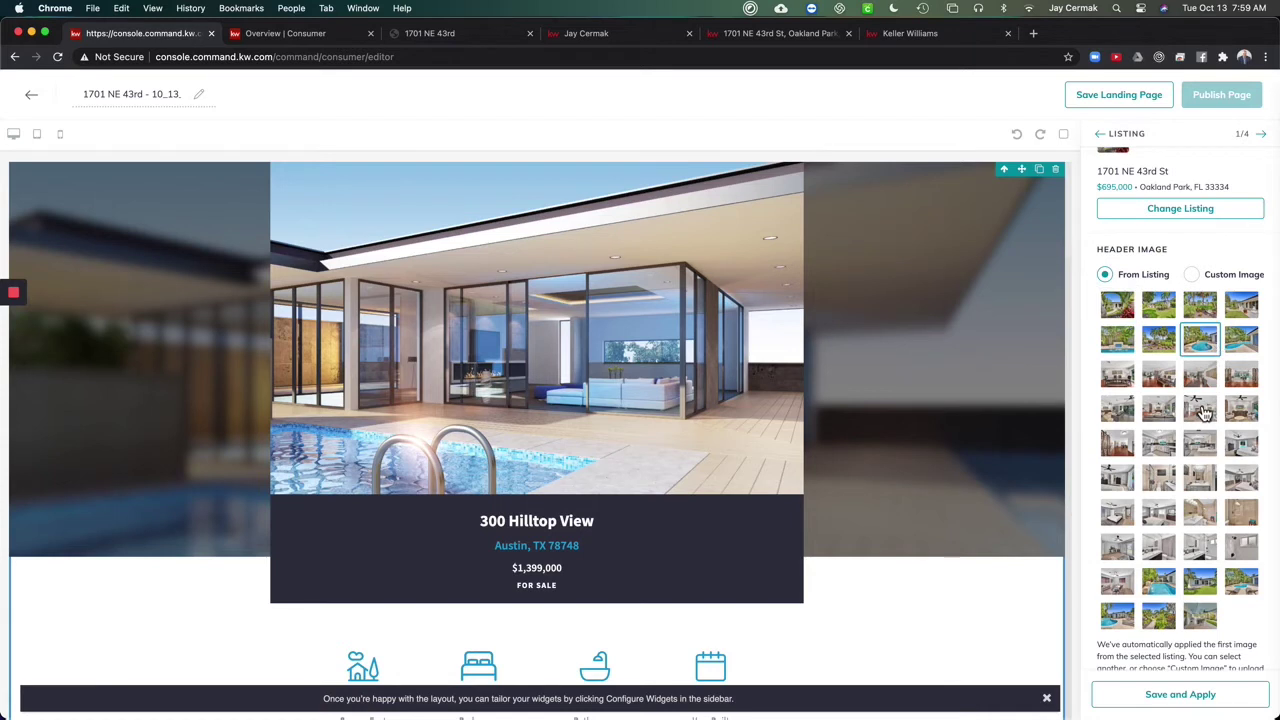
scroll(1205, 413, down, 1)
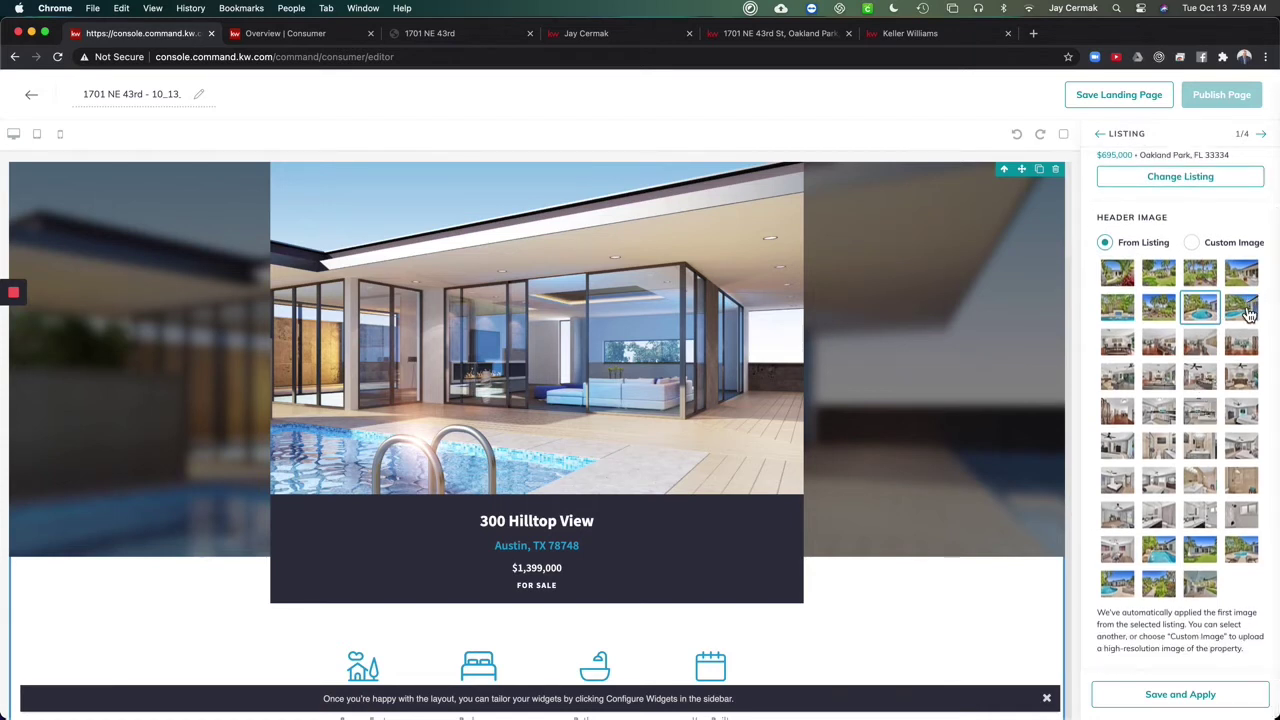
click(1247, 314)
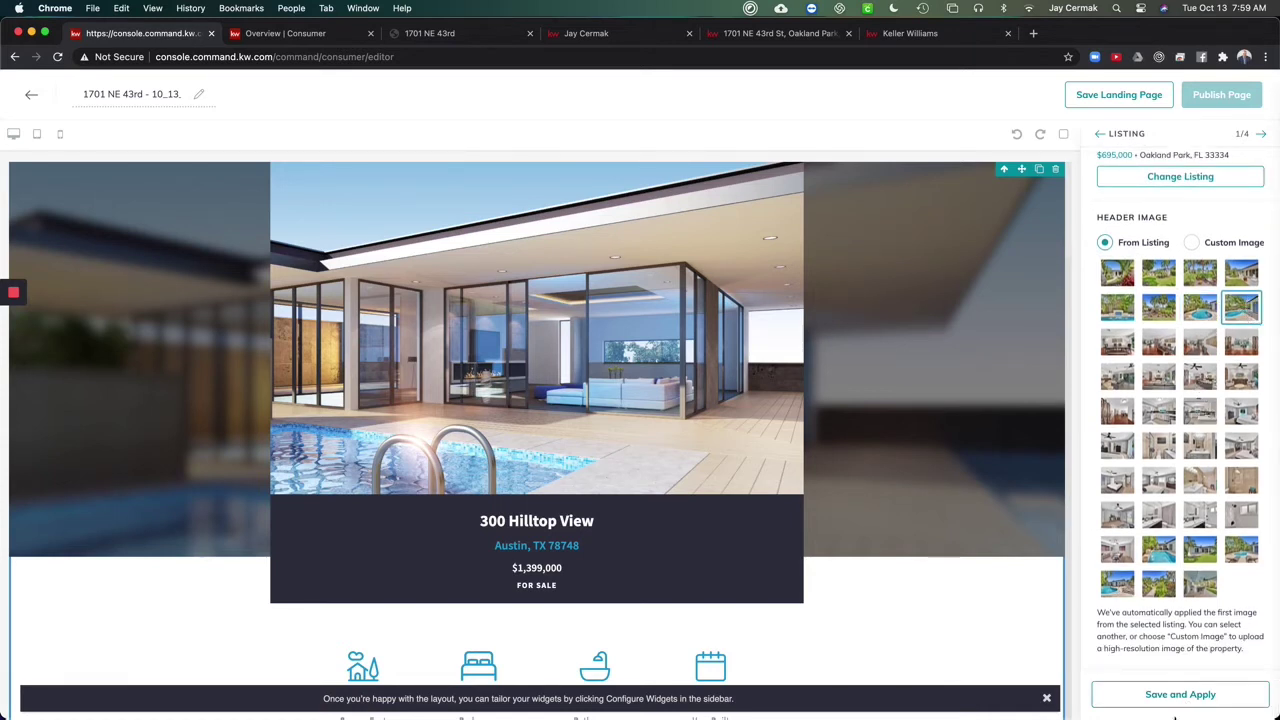
click(1180, 698)
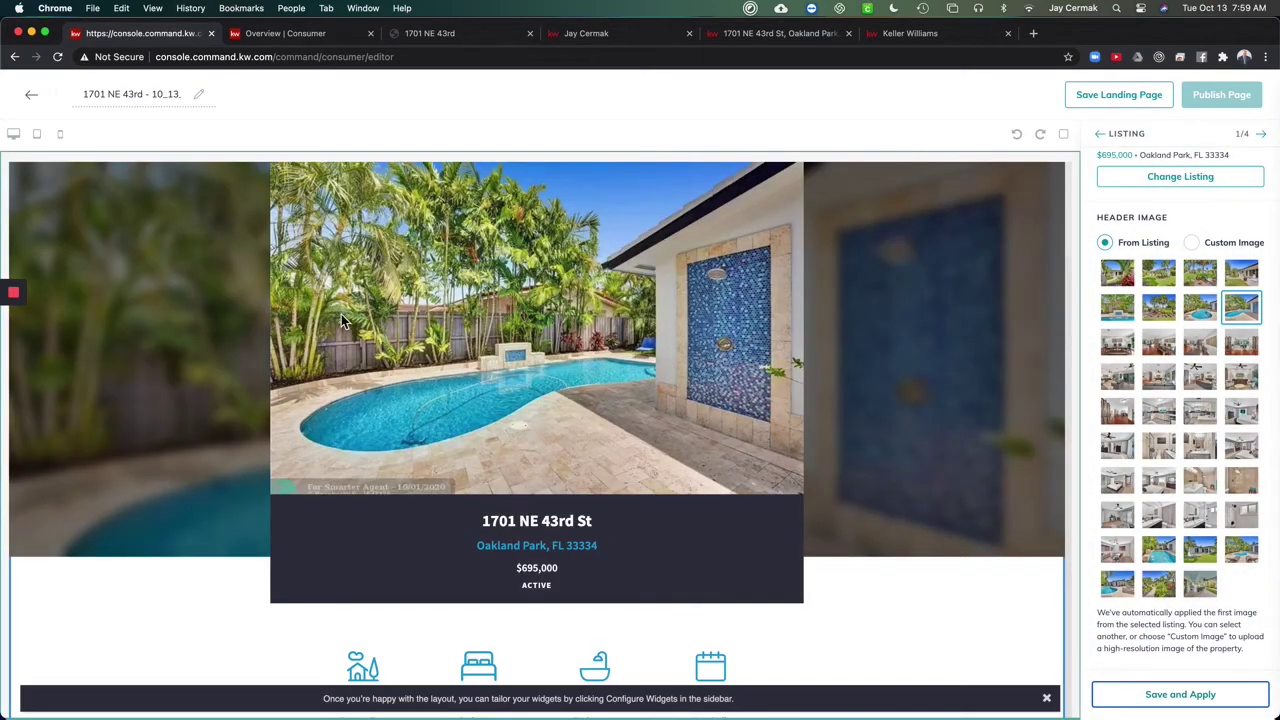
- Review the updated listing section and page through its property gallery photos
scroll(797, 320, down, 3)
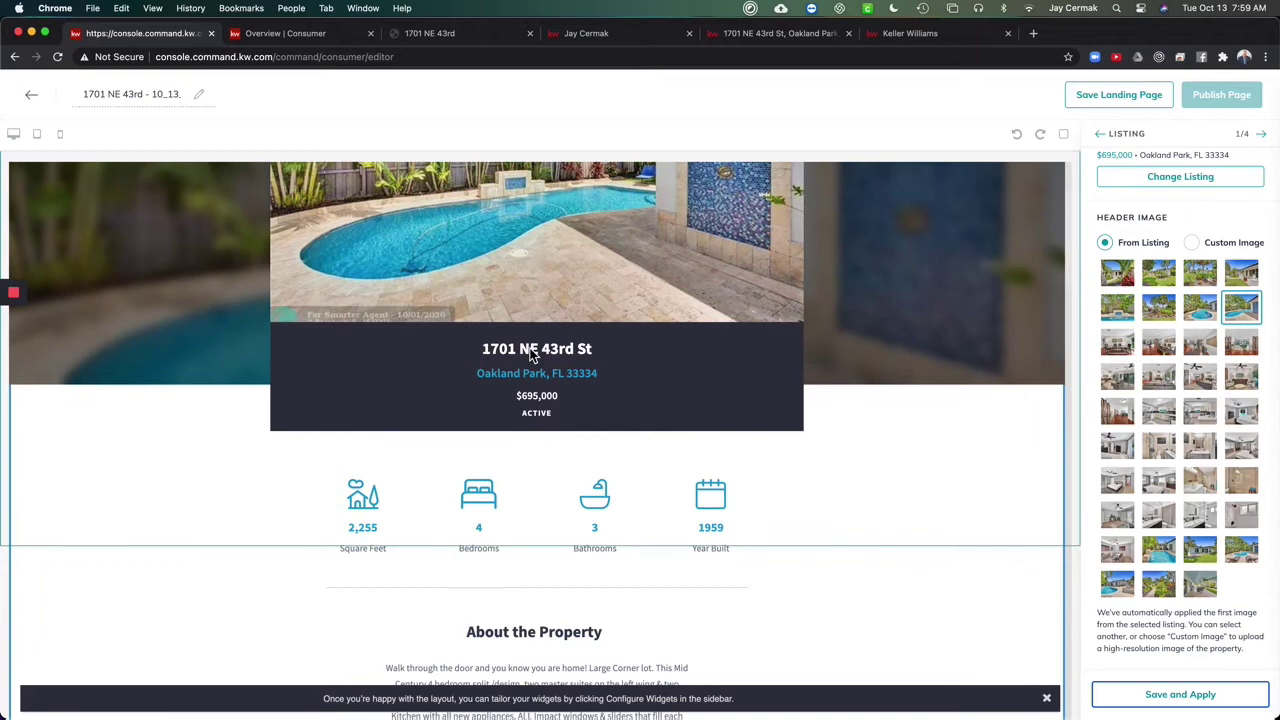
scroll(634, 360, down, 5)
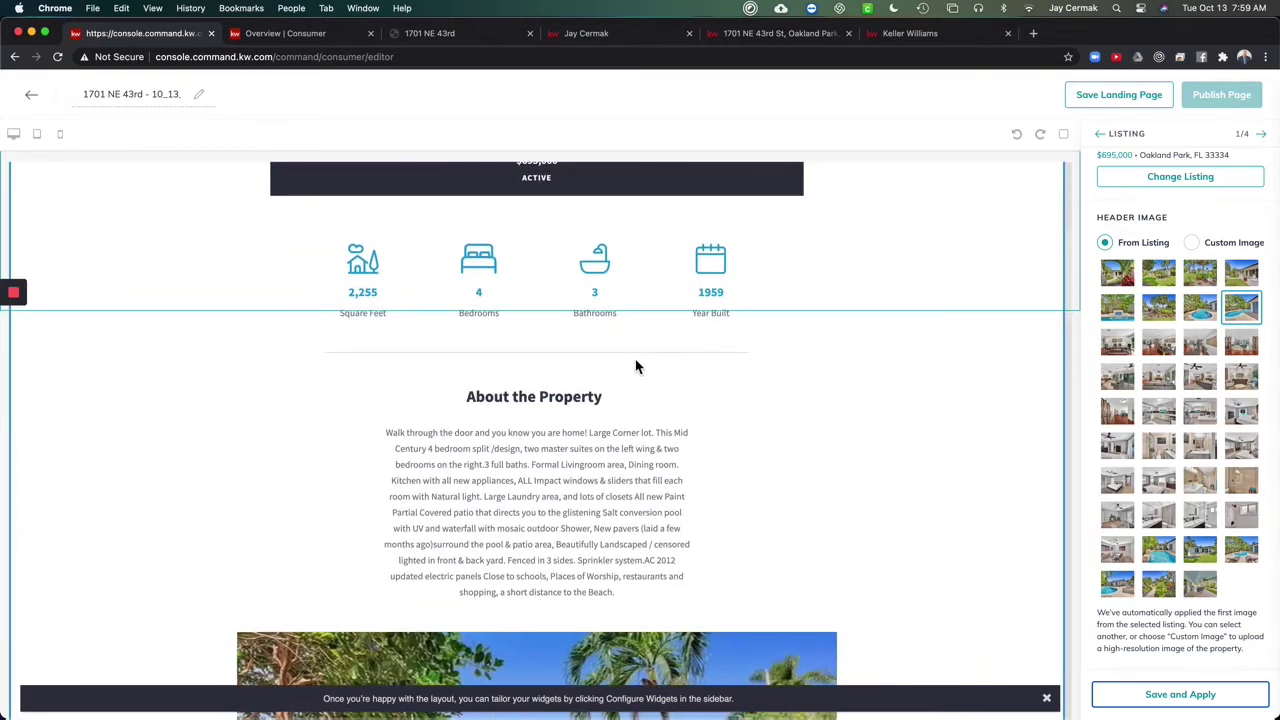
scroll(635, 366, down, 5)
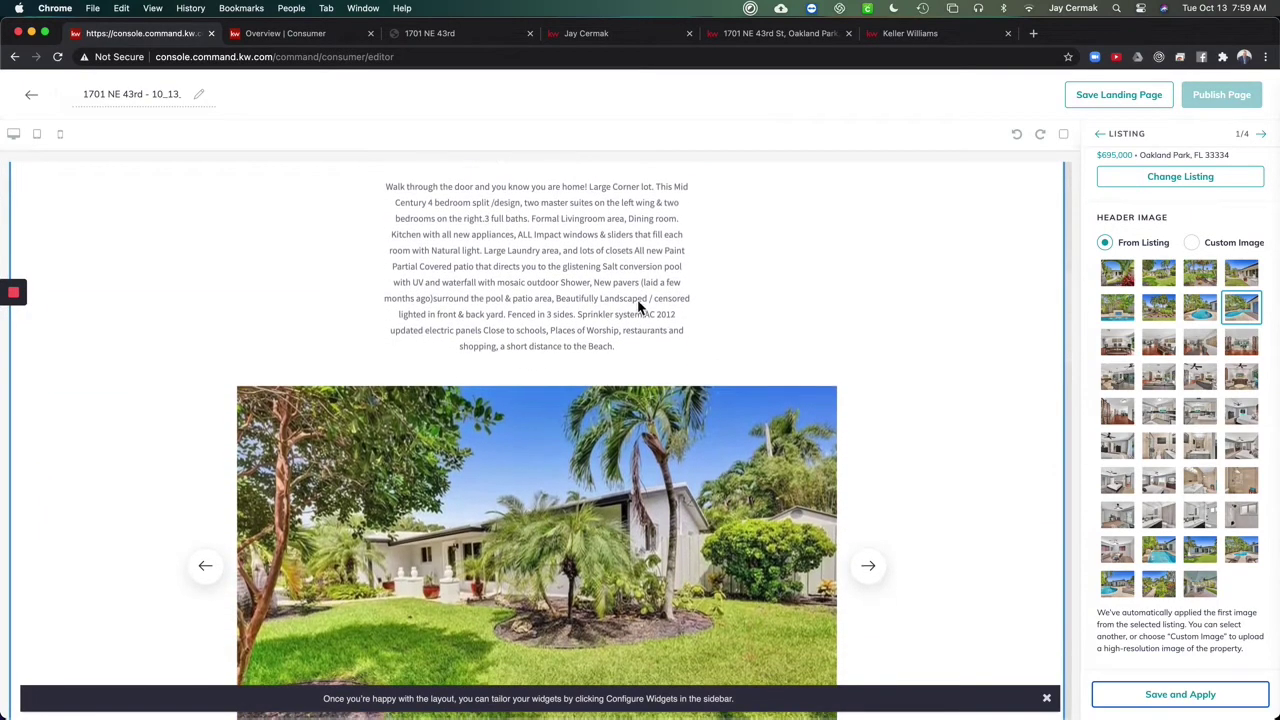
scroll(611, 459, down, 4)
click(867, 366)
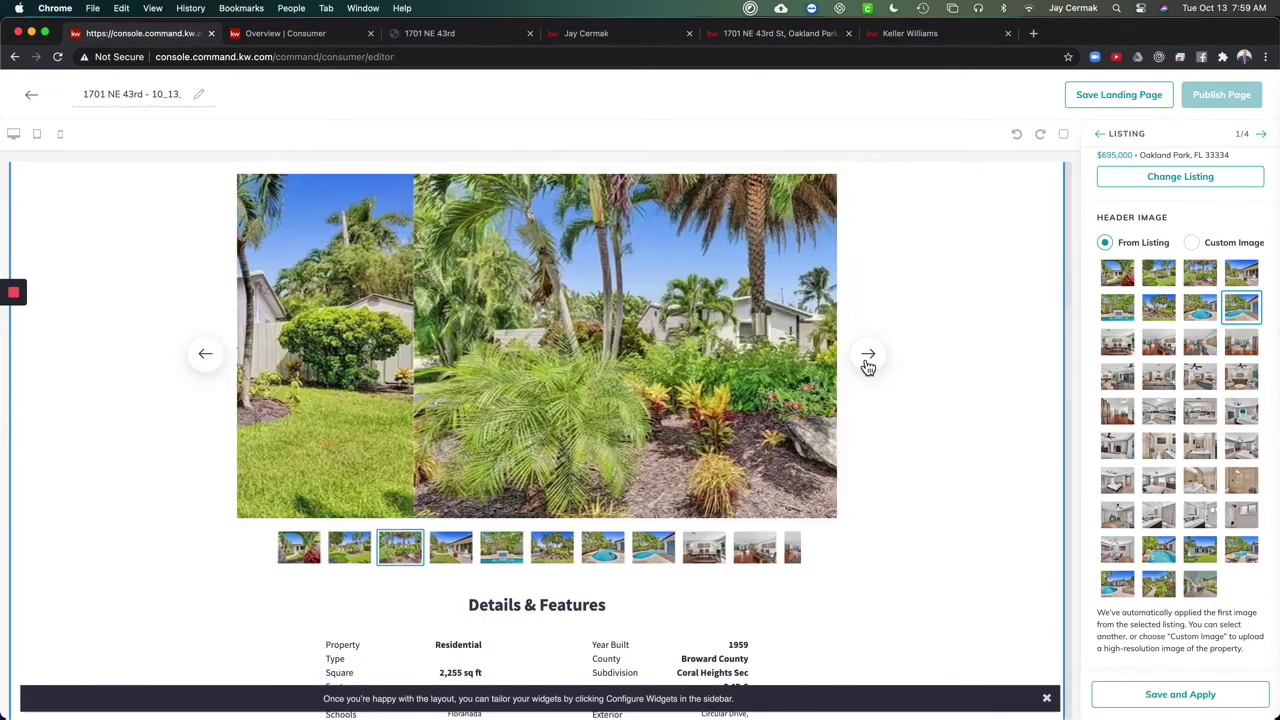
click(867, 356)
click(867, 356)
click(867, 356)
scroll(866, 363, down, 6)
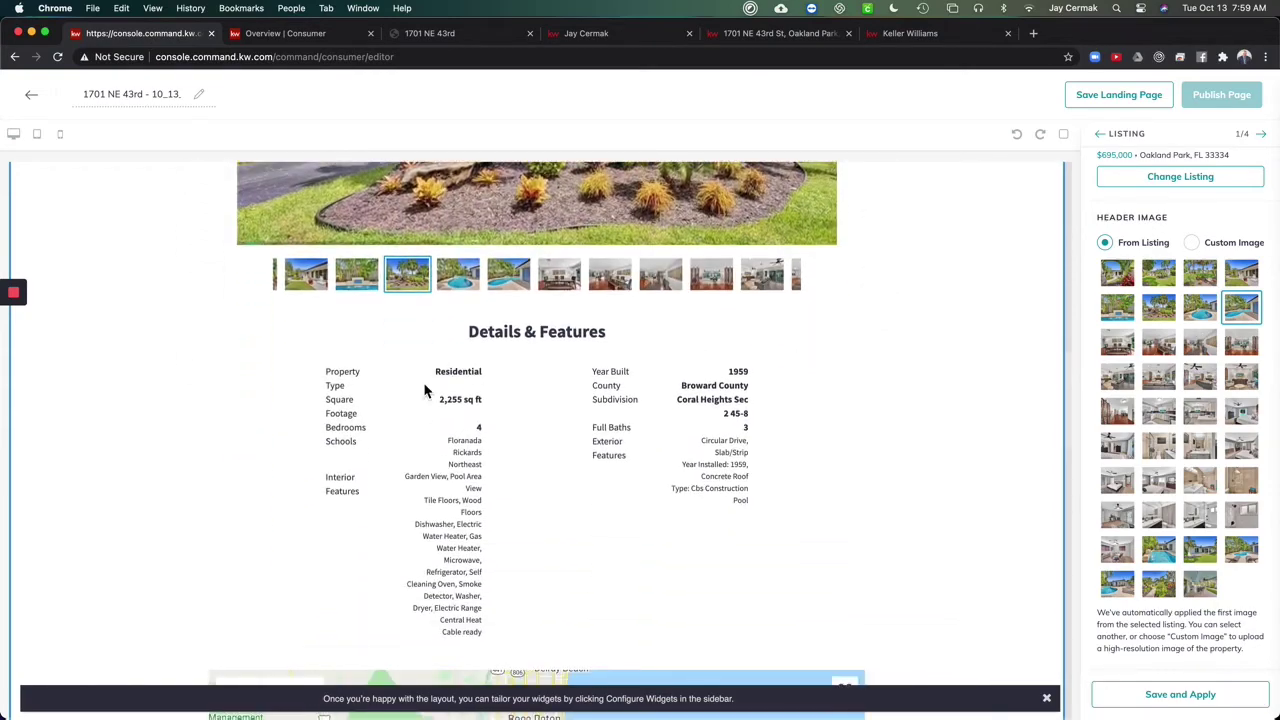
scroll(451, 513, down, 8)
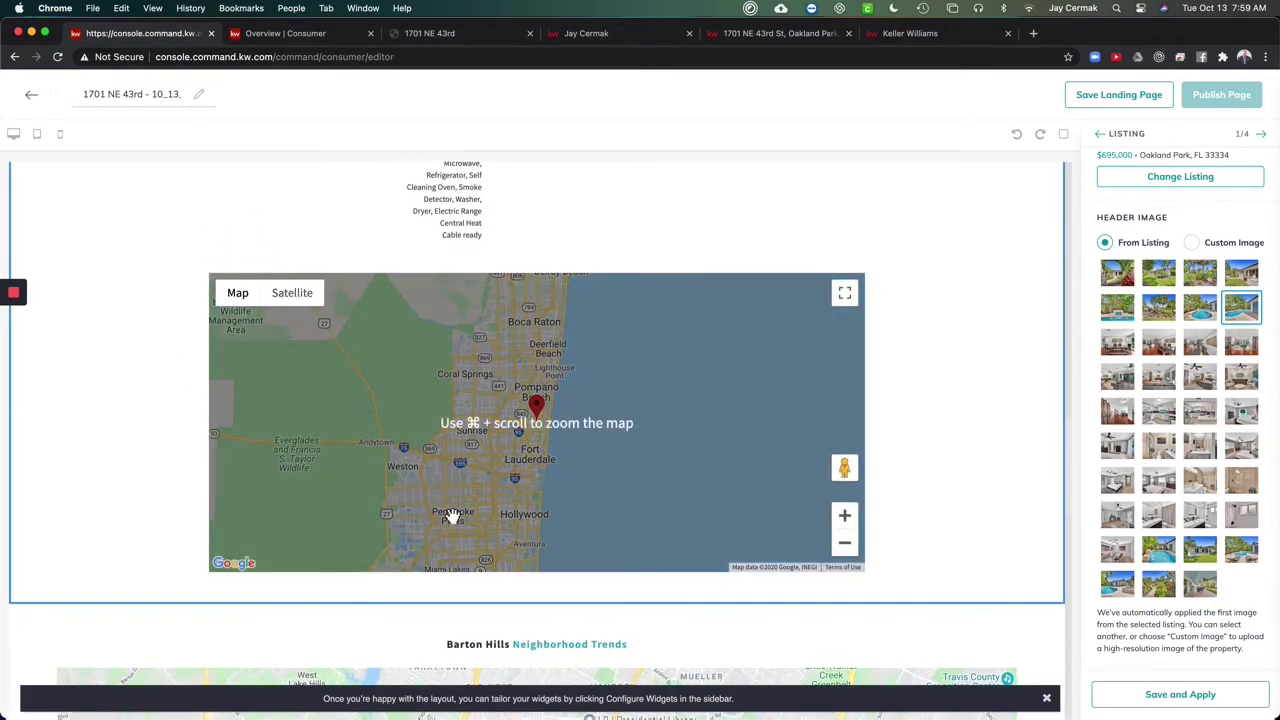
scroll(451, 514, up, 12)
scroll(455, 523, up, 10)
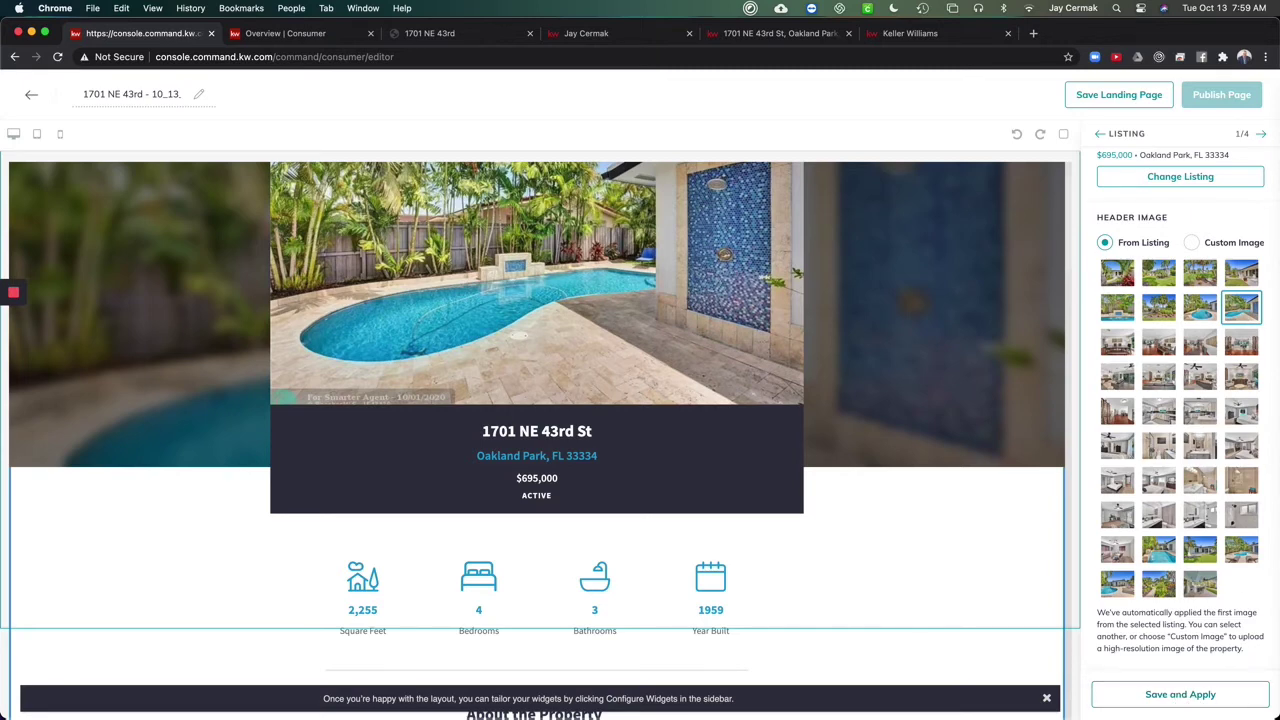
- Save the listing settings and move on to the Market Snap settings
click(1197, 694)
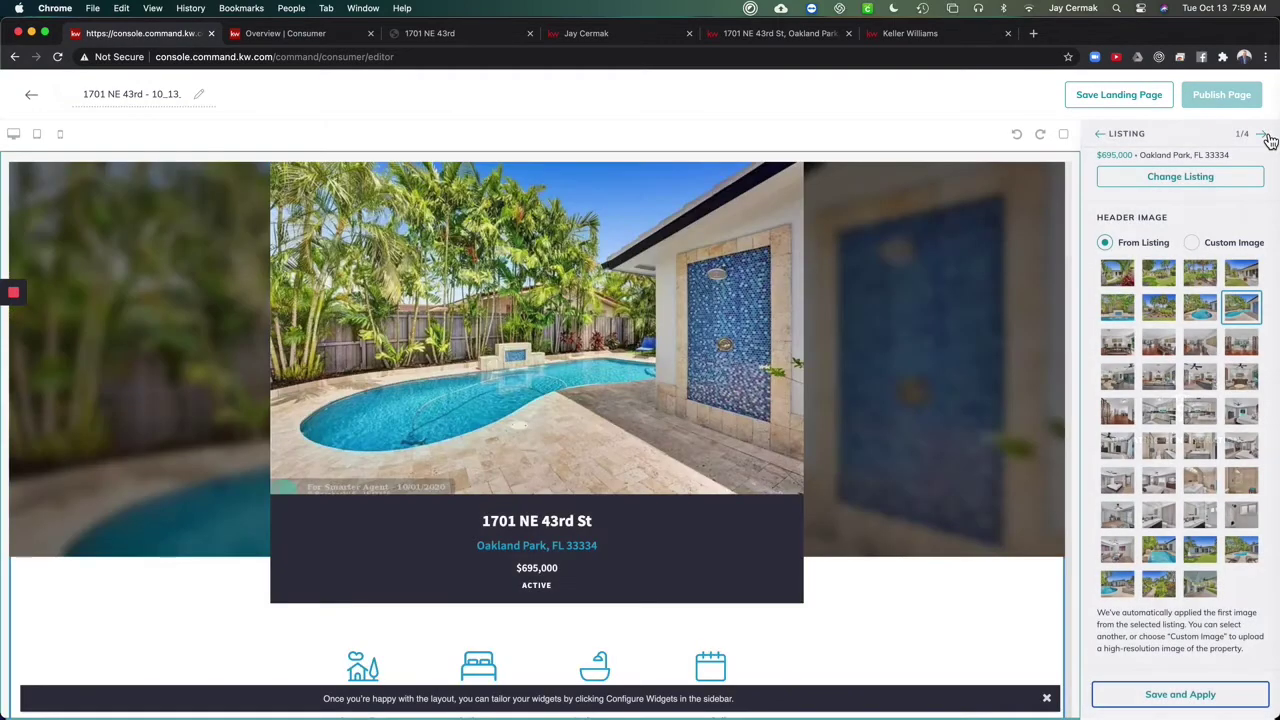
click(1264, 135)
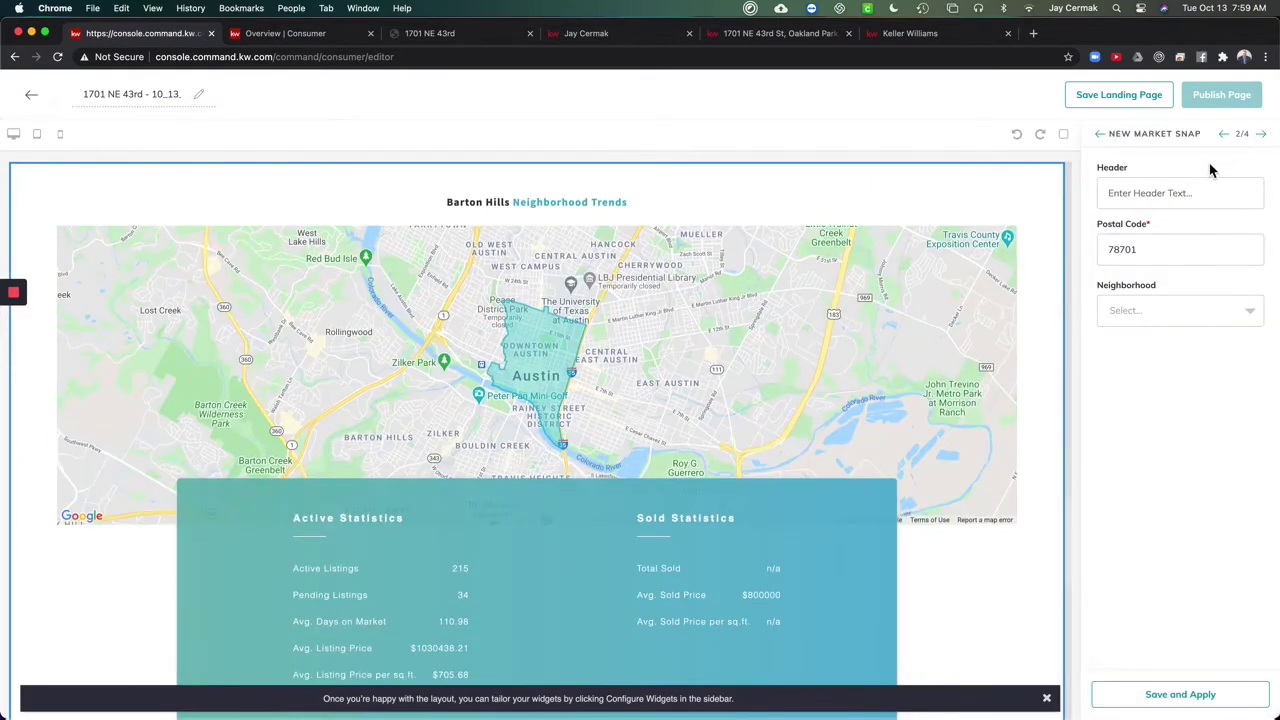
click(754, 38)
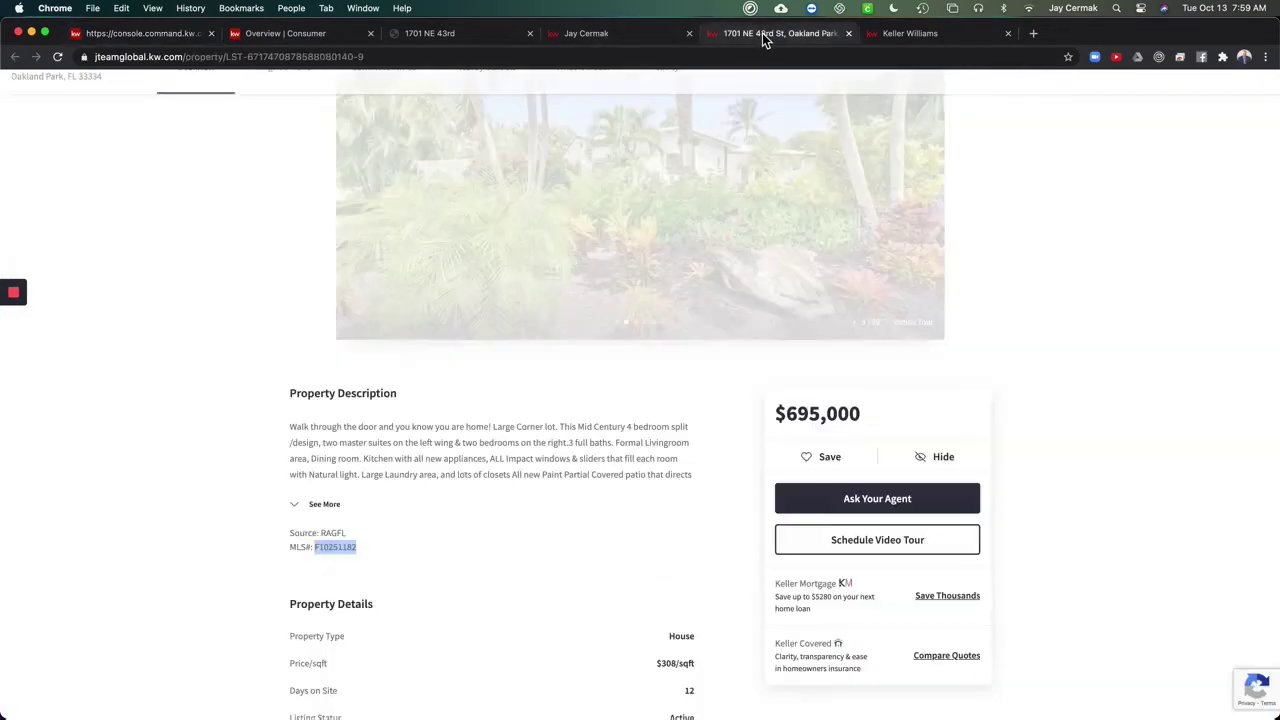
scroll(465, 487, down, 4)
scroll(465, 487, down, 1)
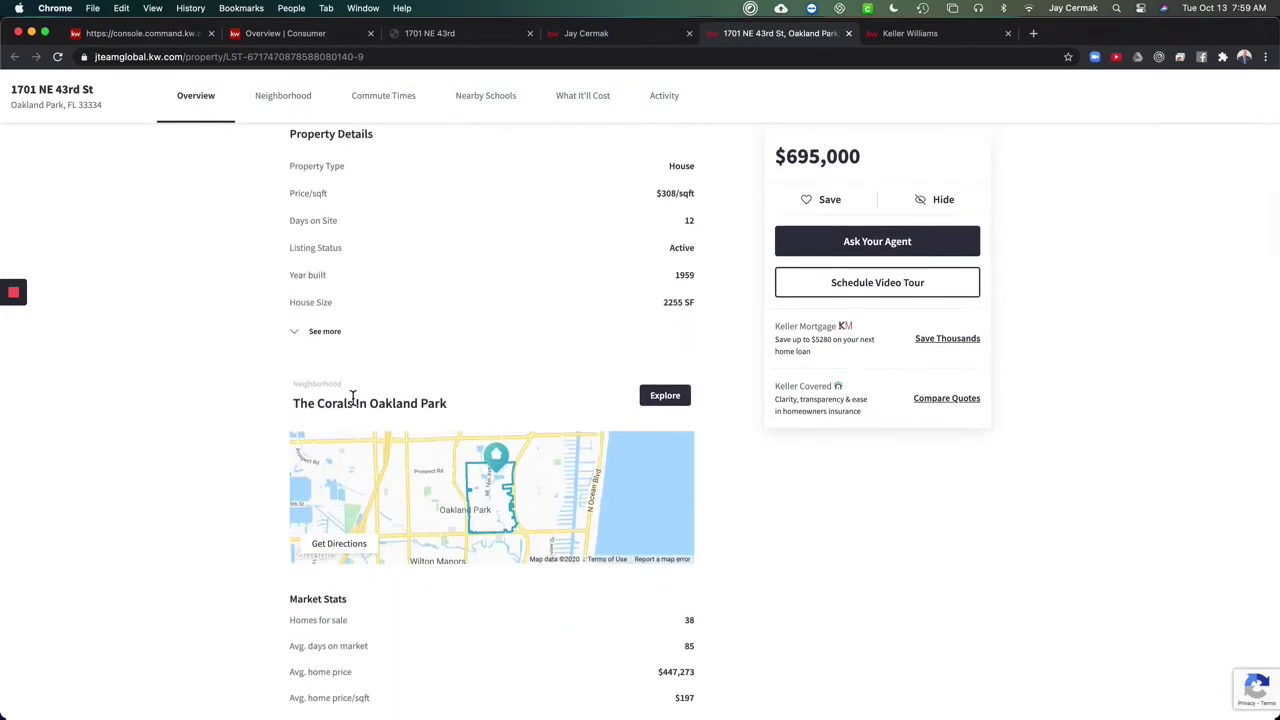
- Set Market Snap to 33334, The Corals In Oakland Park, headed 'Explore this Neighborhood'
key(super+1)
text(33334)
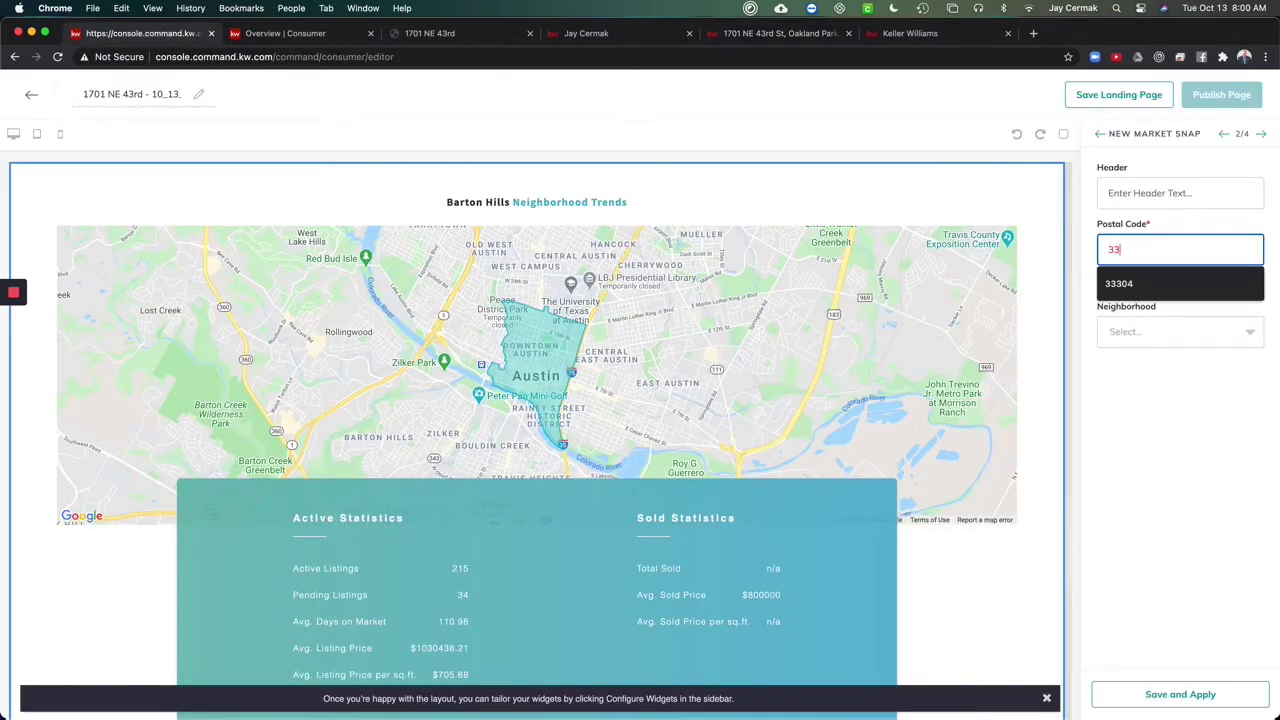
click(1166, 310)
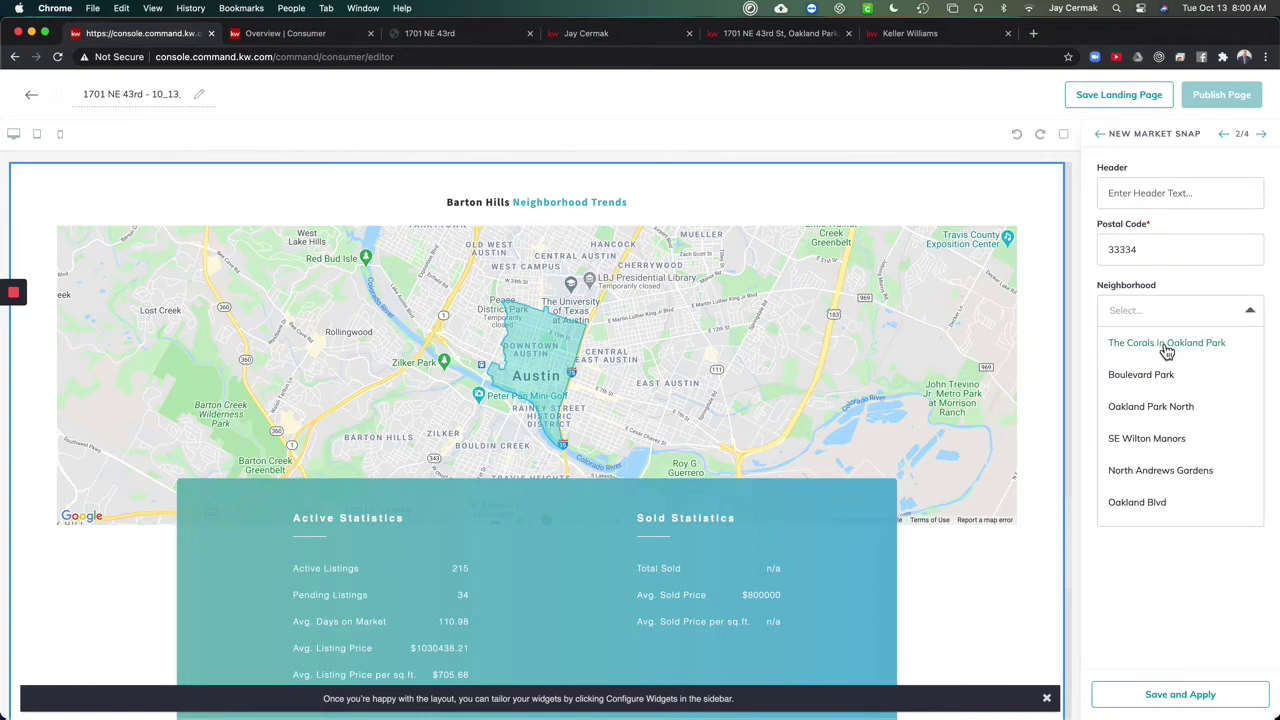
click(1166, 343)
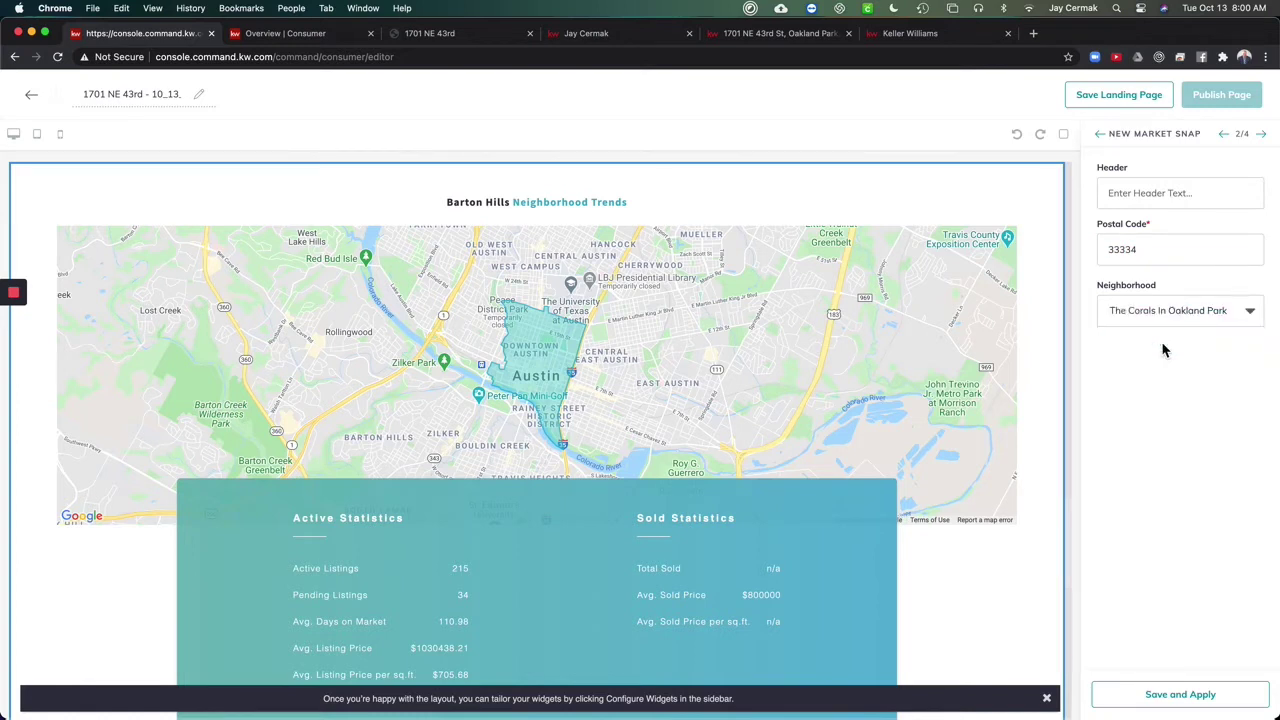
click(1175, 206)
text(Explore this Neighborhood)
click(1157, 698)
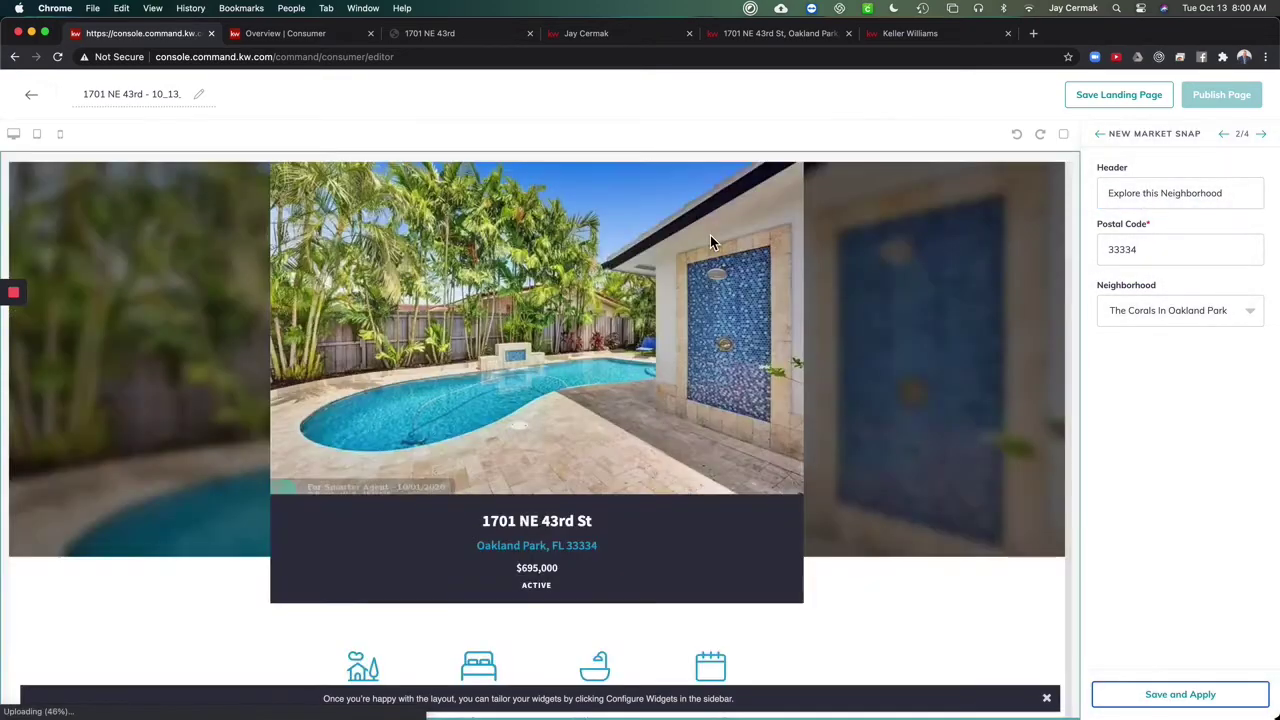
scroll(710, 240, down, 15)
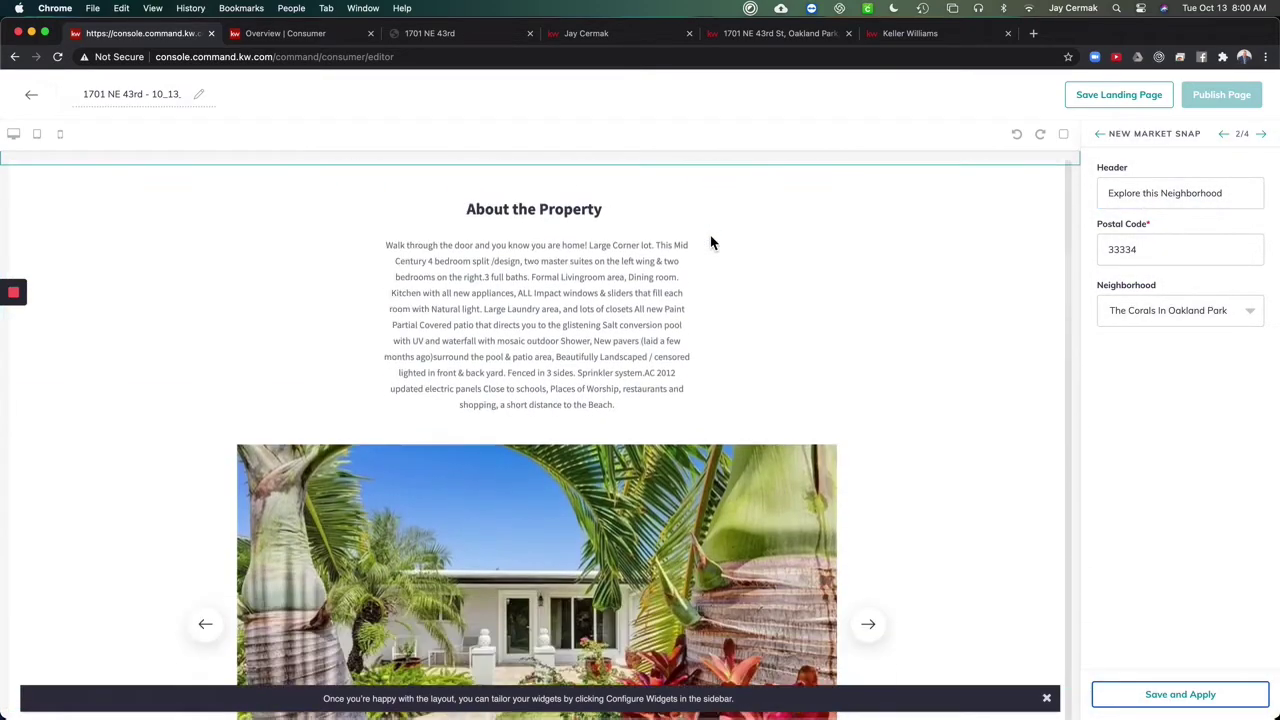
scroll(710, 237, down, 15)
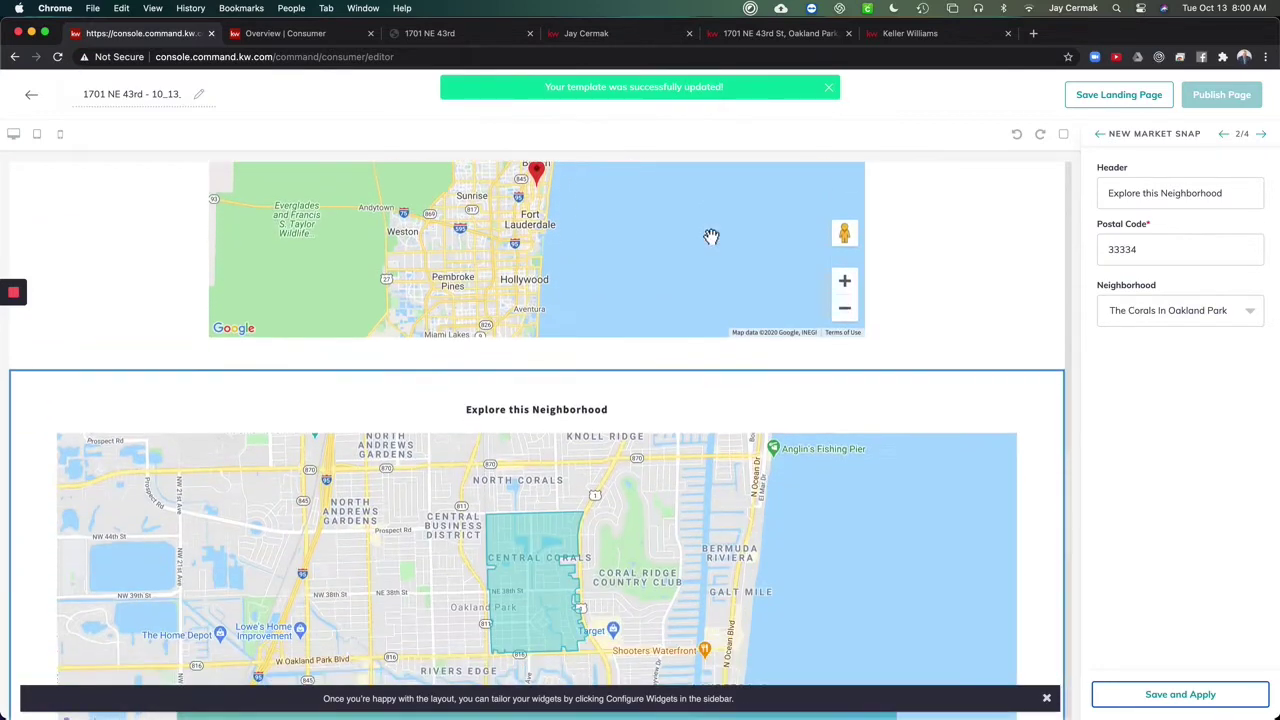
scroll(651, 409, down, 5)
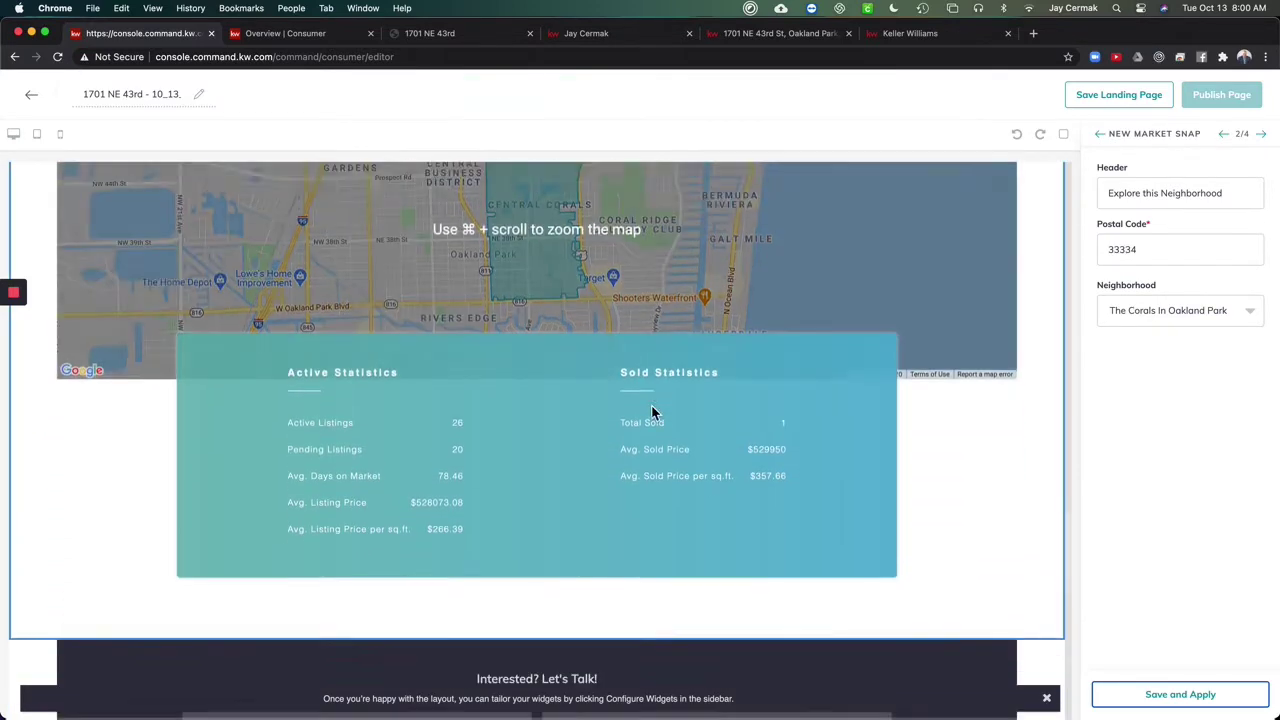
scroll(651, 412, down, 1)
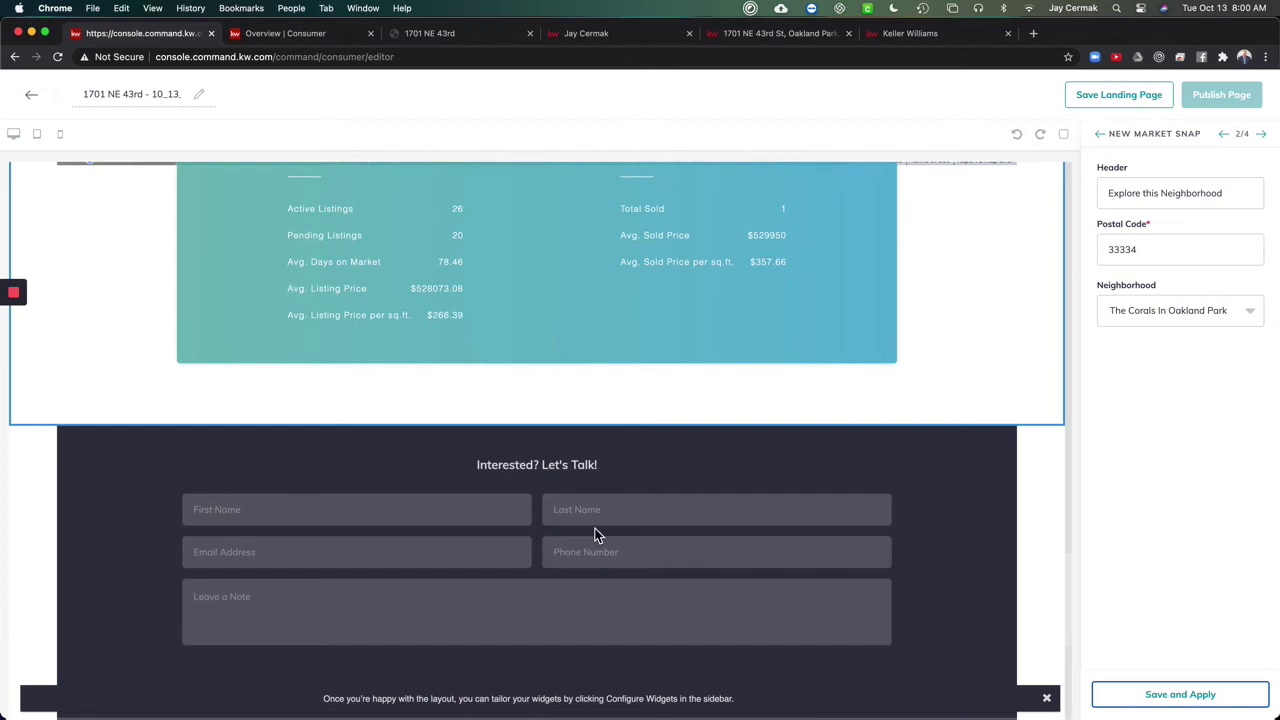
- Replace the lead form heading with 'Looking to Buy or Sell, schedule a free consultation…' and apply
click(1261, 133)
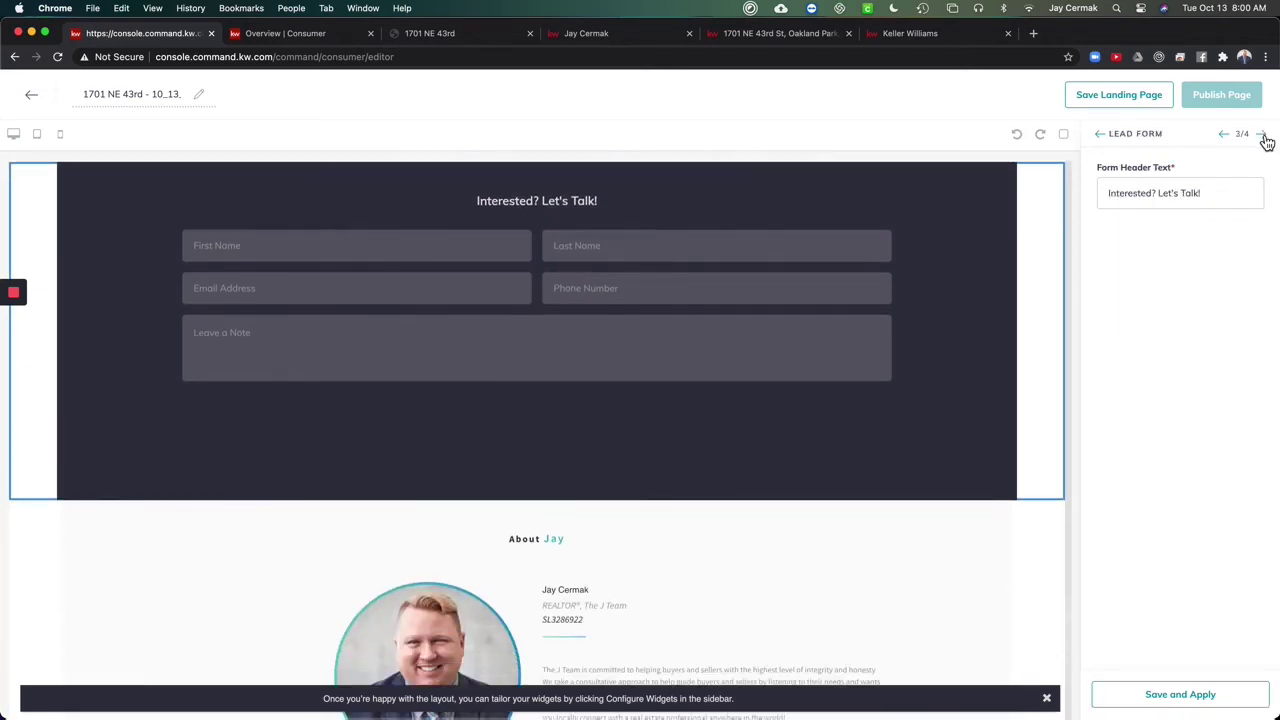
triple_click(1158, 201)
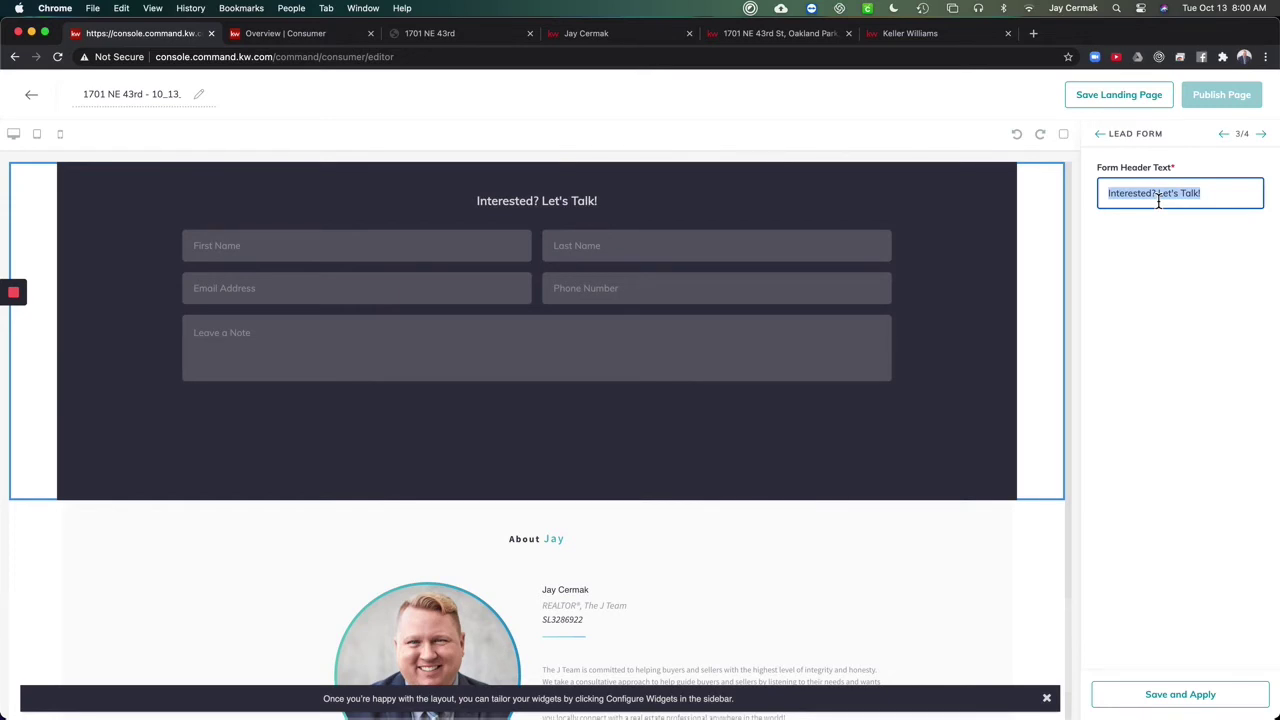
text(Lo)
text(oking to Buy or Sell, schedule a free consult)
text(ation )
text(via video)
text( or)
text( in person)
text( with one of our)
text( real estate consu)
text(lta)
text(nts)
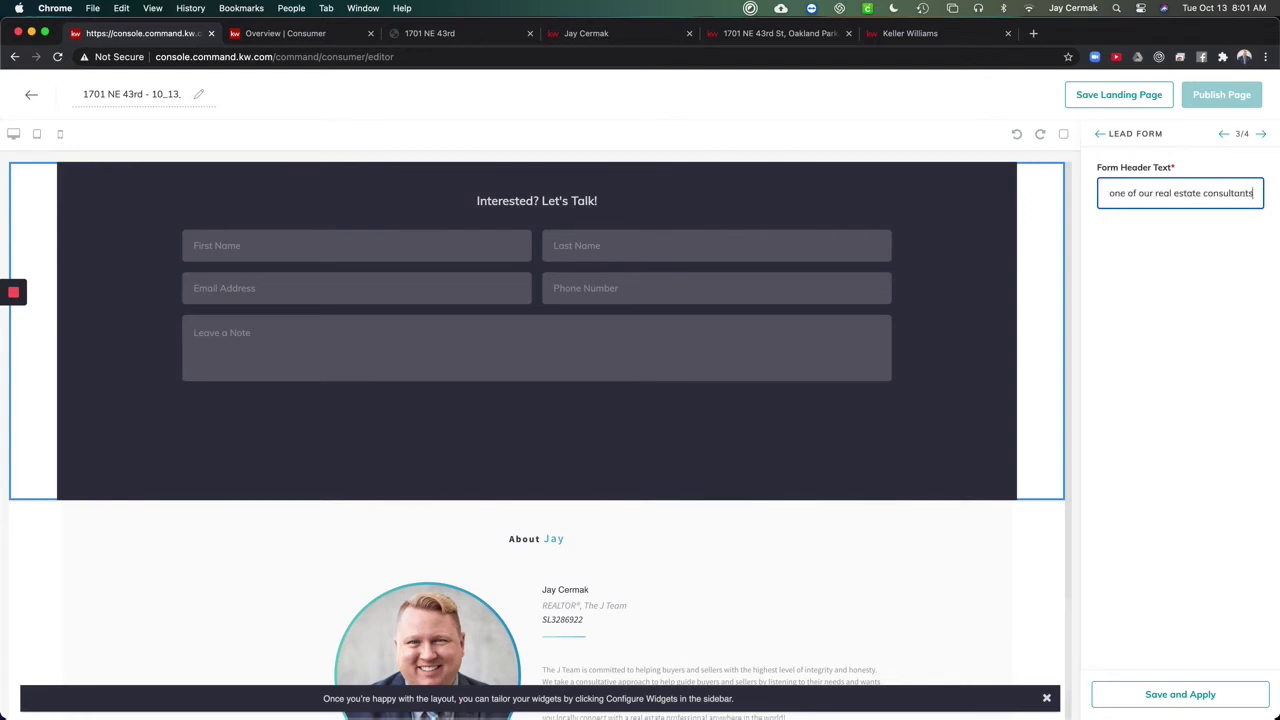
click(1175, 695)
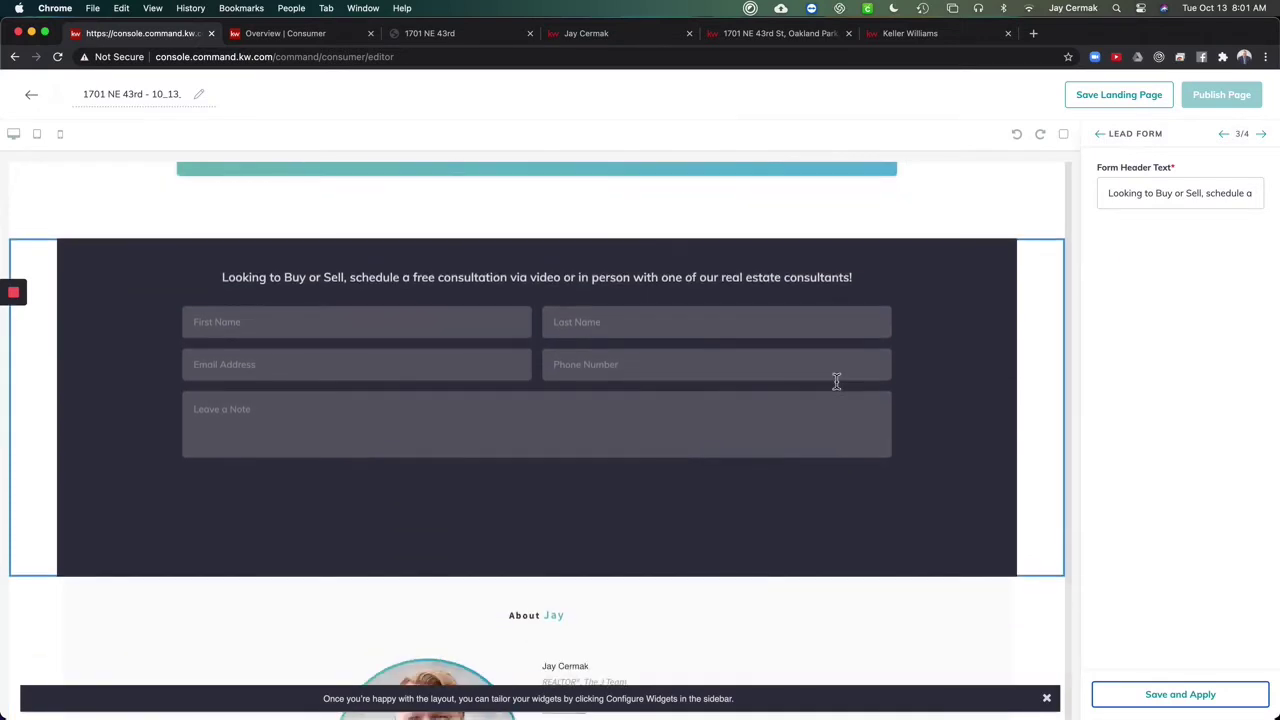
- Open the Local Expert settings and copy the KW app download page address
click(1261, 133)
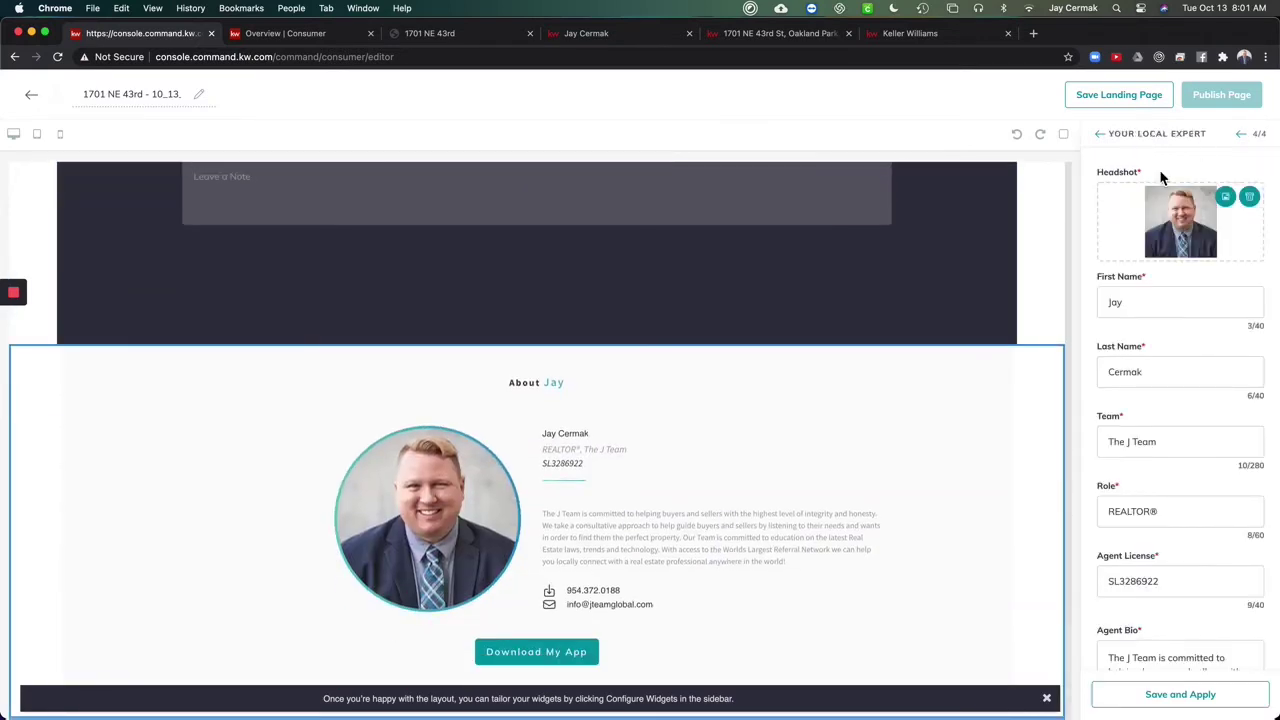
scroll(1157, 557, down, 3)
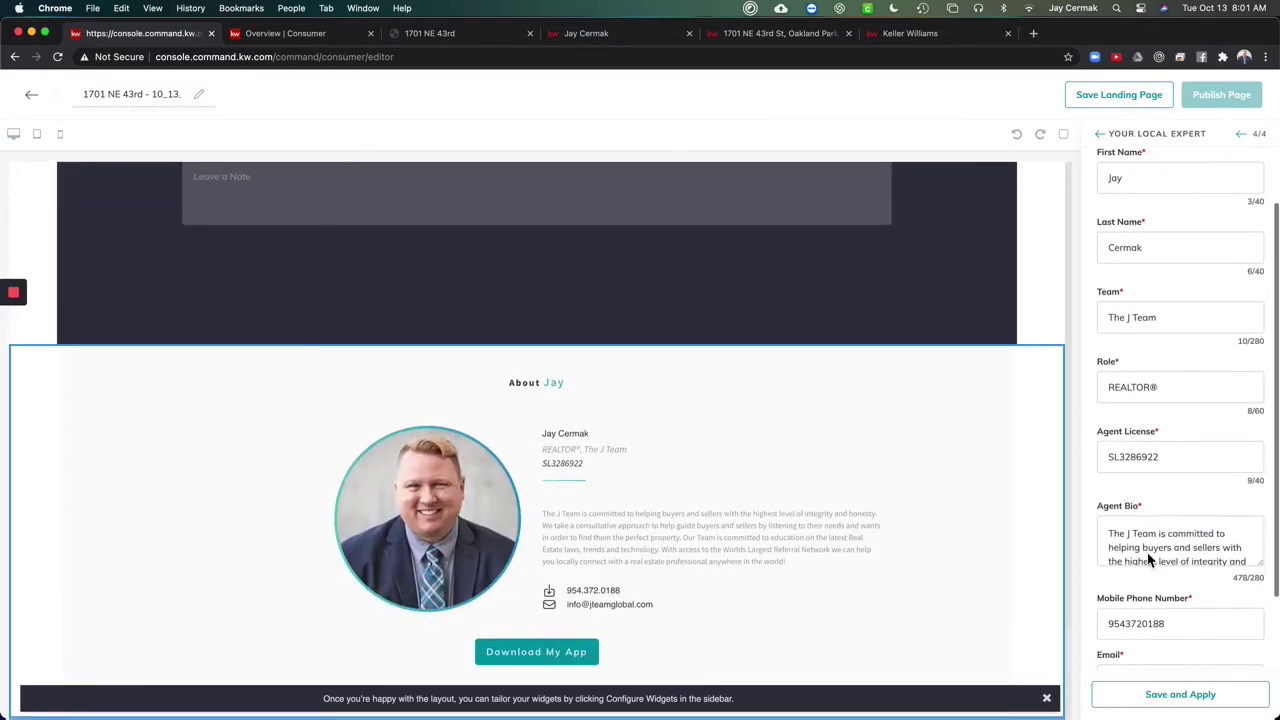
scroll(1140, 577, down, 3)
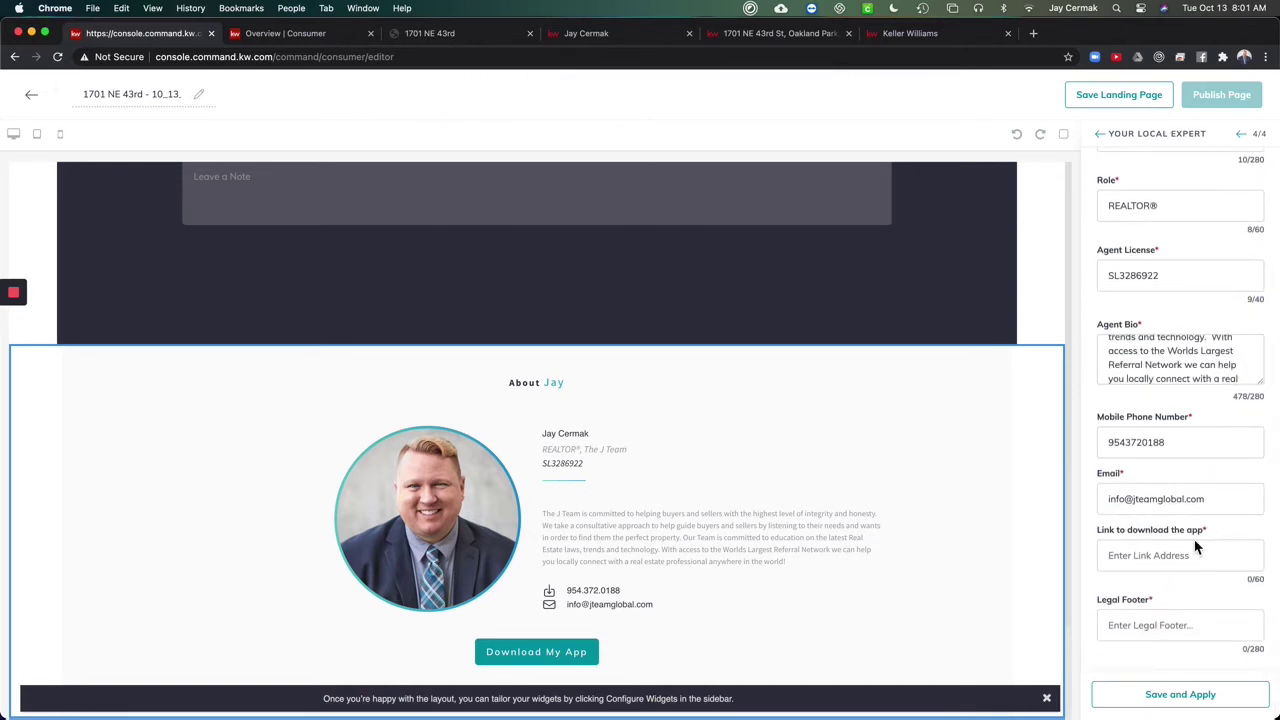
click(929, 40)
click(203, 57)
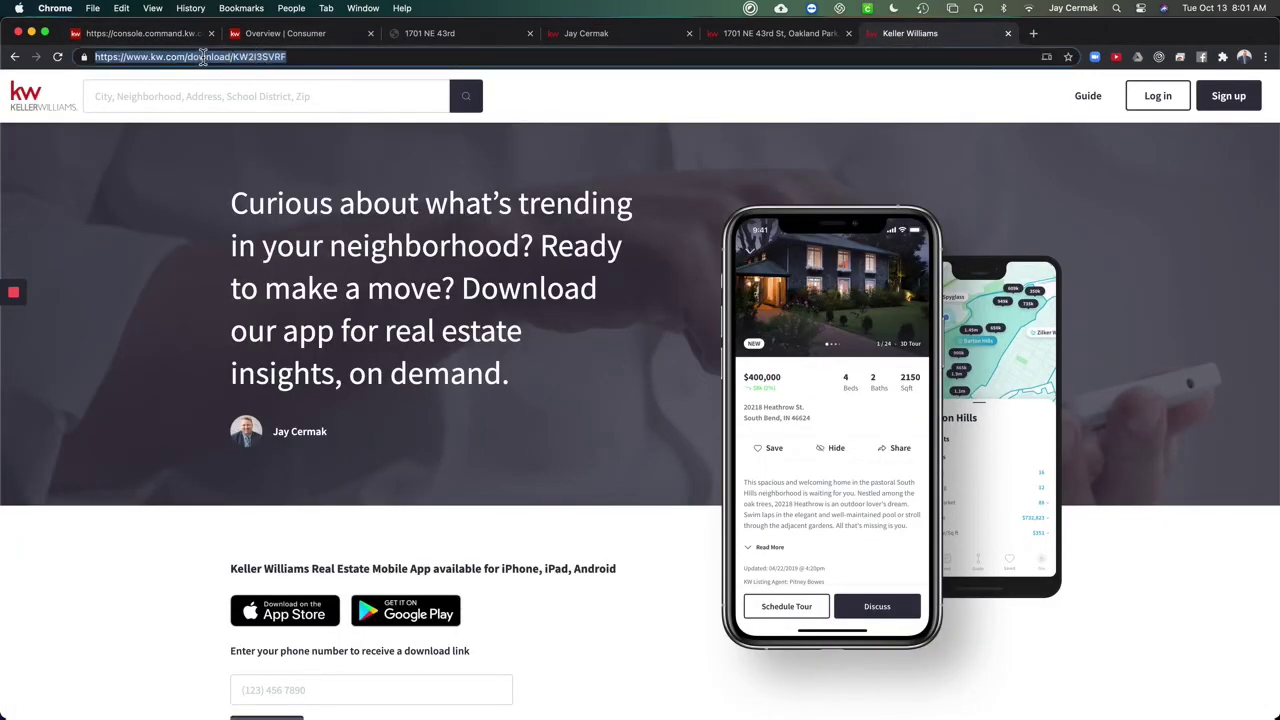
- Check the site's URL settings from the Consumer landing pages overview
click(290, 36)
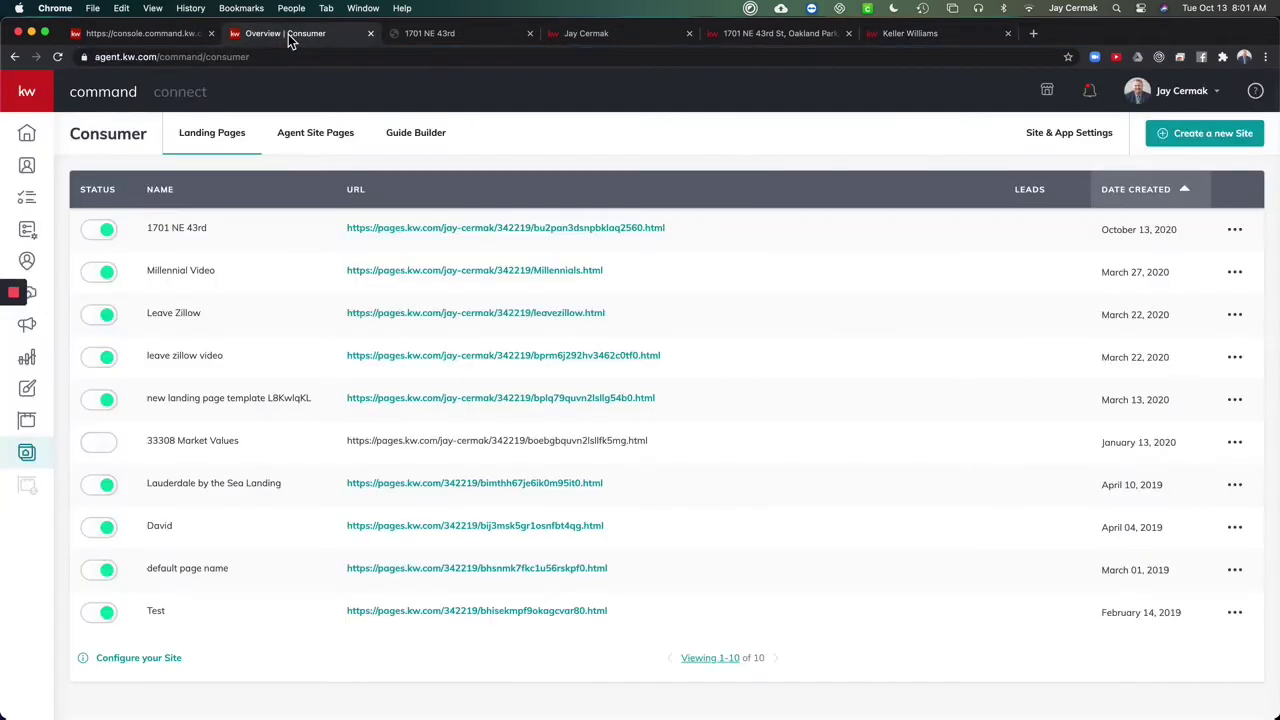
click(1075, 138)
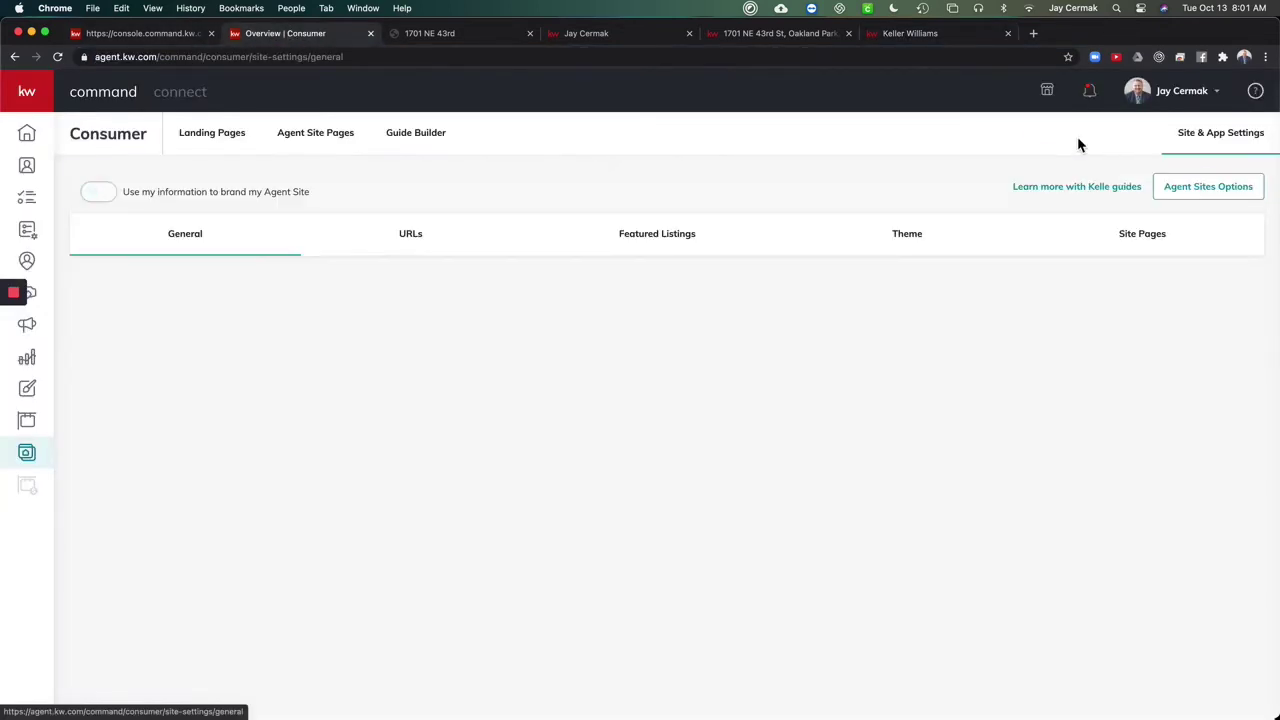
click(445, 246)
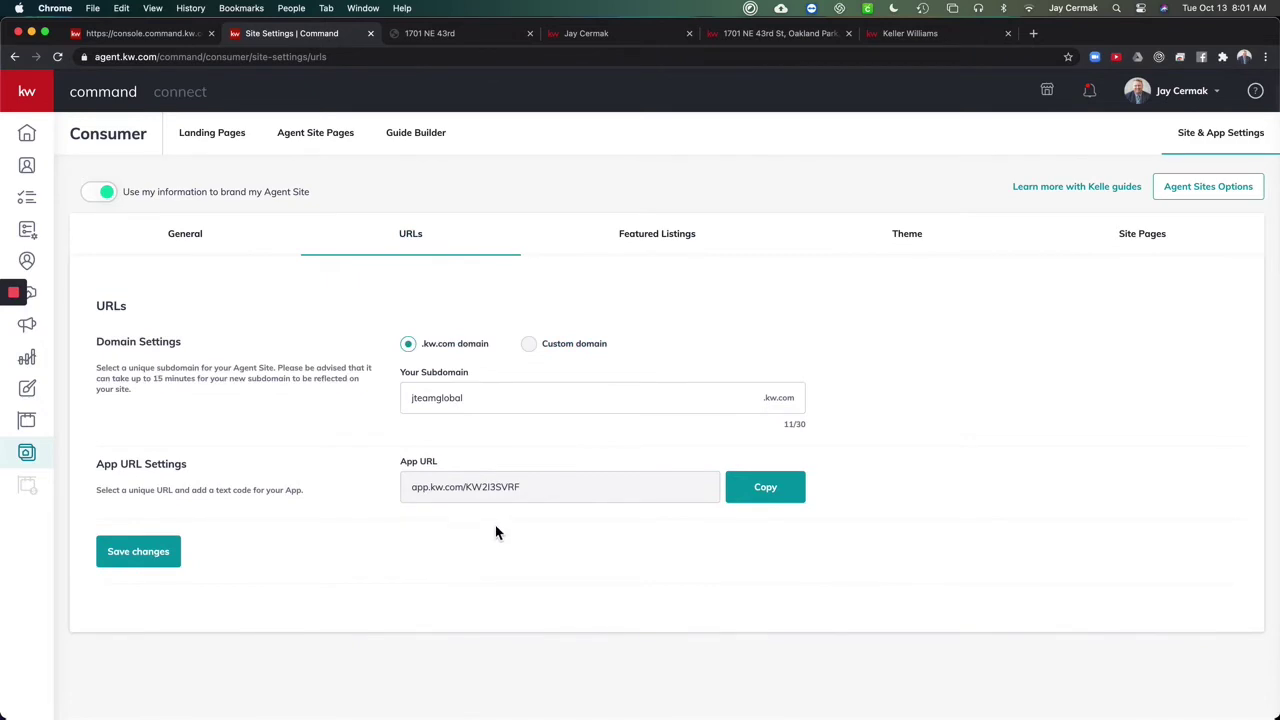
click(152, 35)
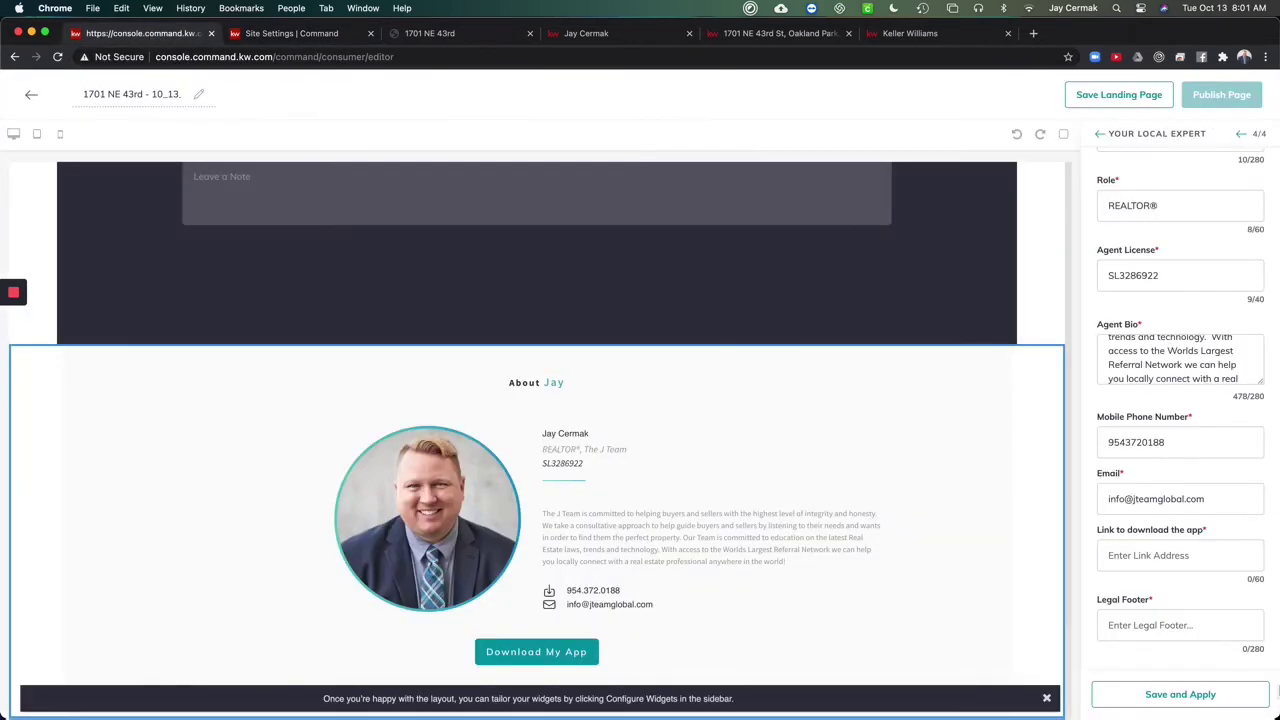
- Paste the agent's KW app download URL into 'Link to download the app'
click(1198, 557)
key(super+v)
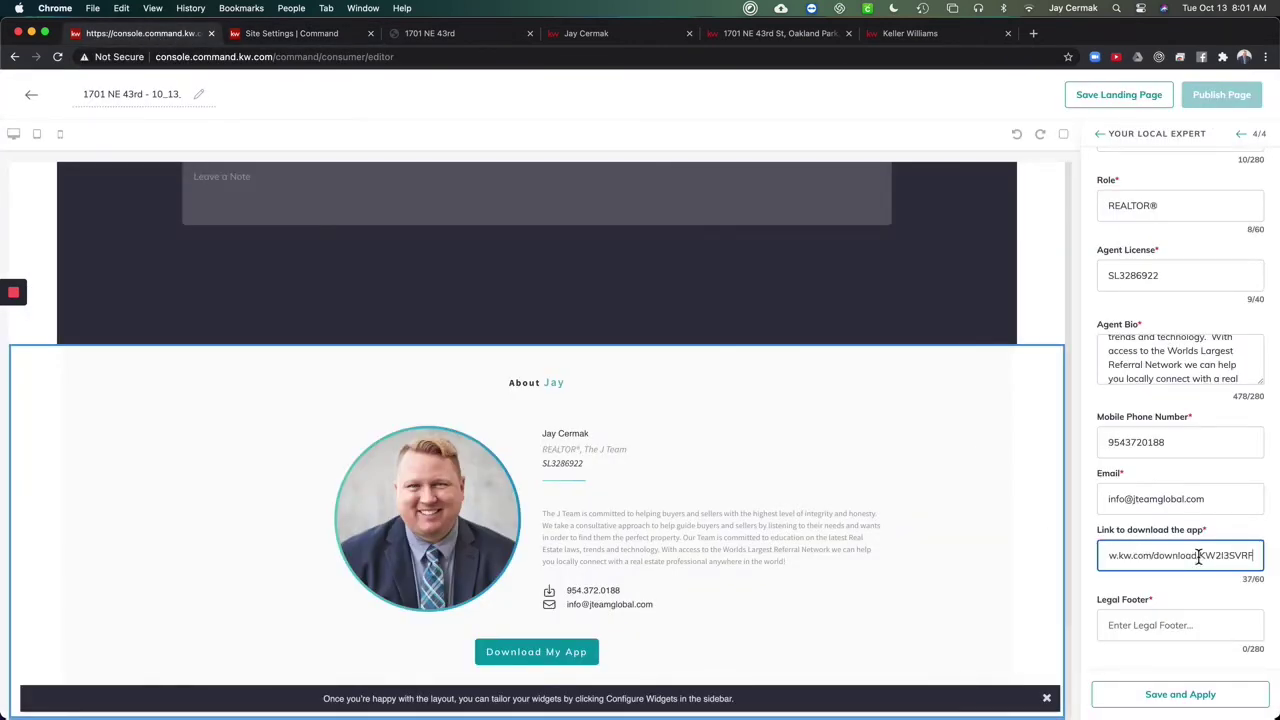
click(1167, 630)
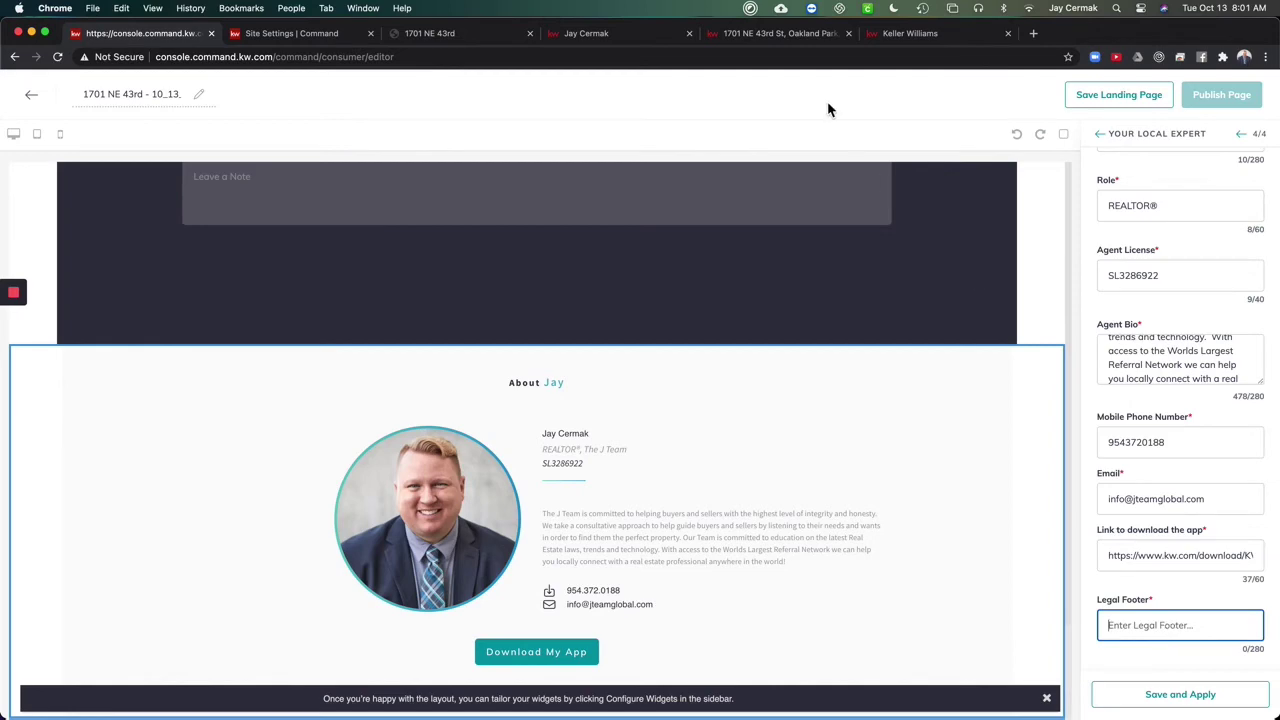
click(941, 42)
scroll(644, 482, down, 10)
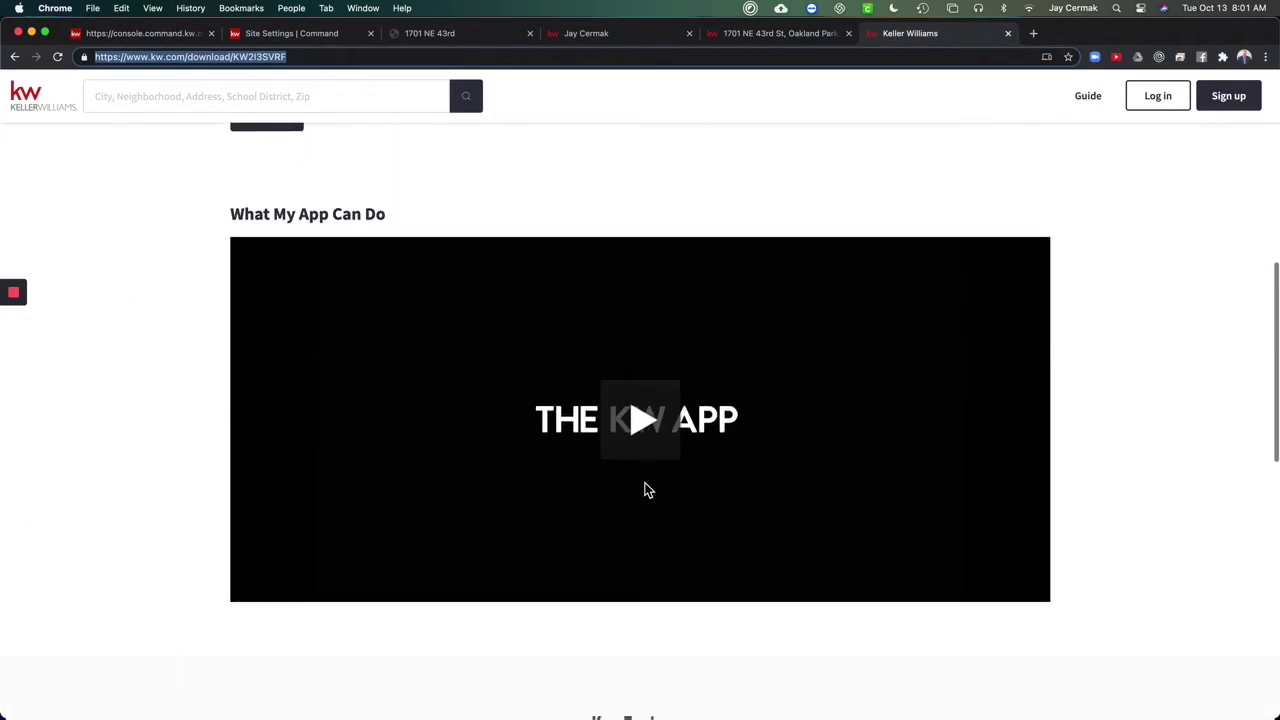
- Copy the Keller Williams independent-ownership disclaimer from kw.com into the Legal Footer
scroll(645, 489, down, 5)
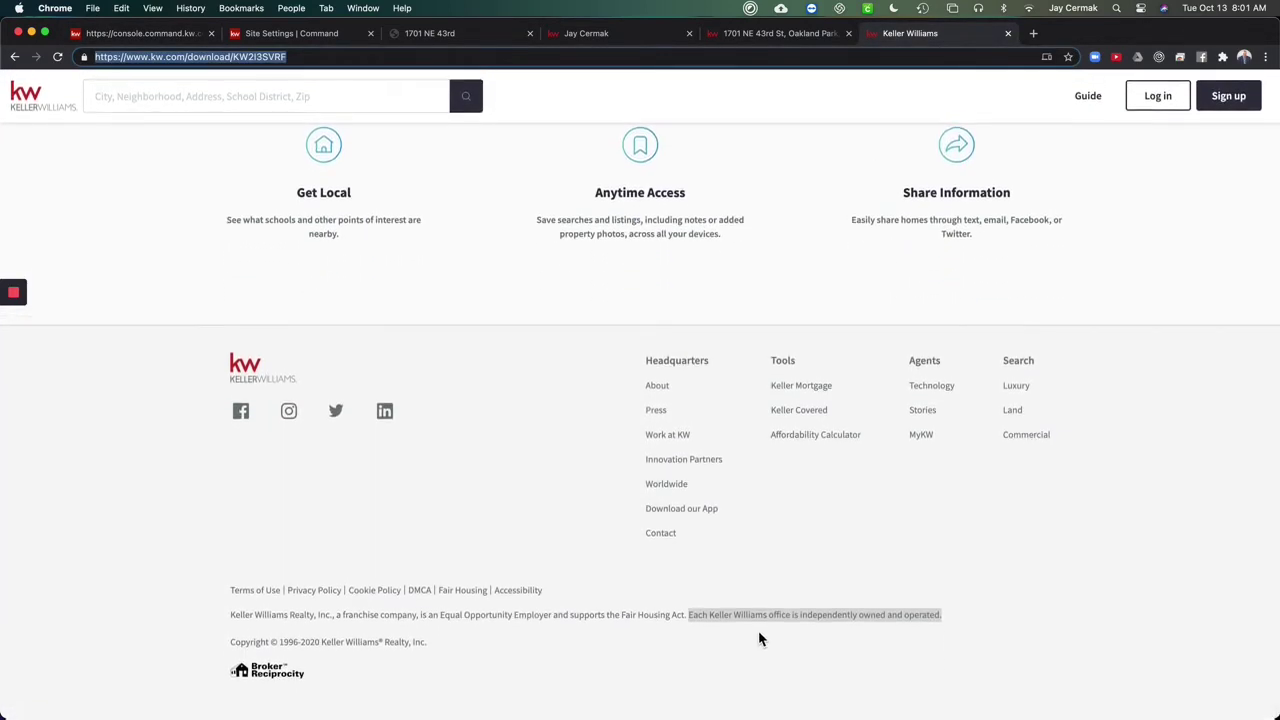
right_click(759, 613)
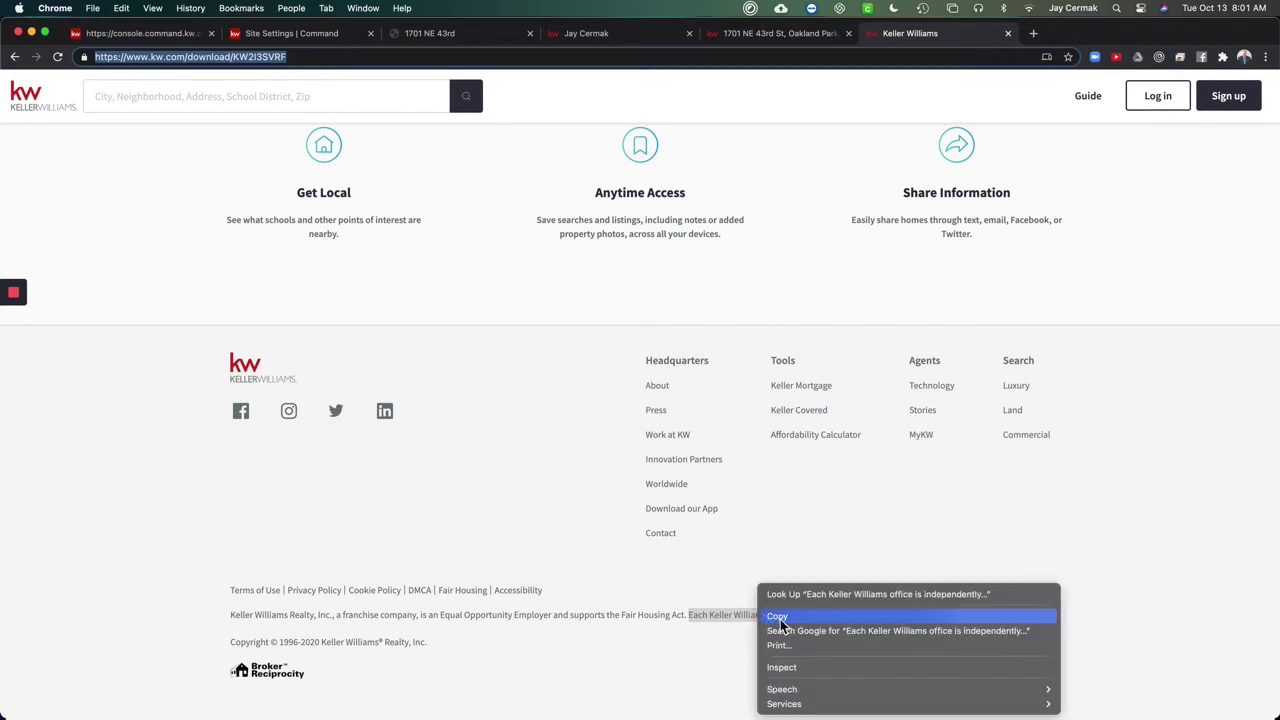
click(780, 619)
key(super+1)
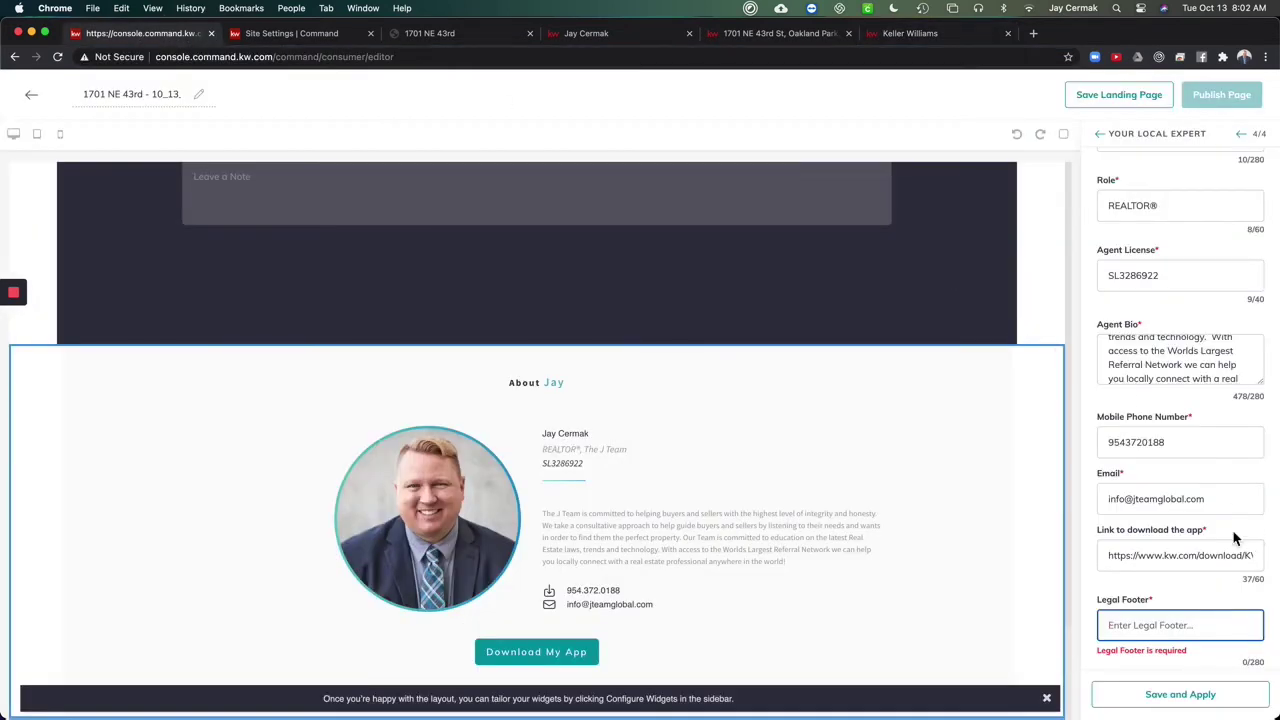
key(super+v)
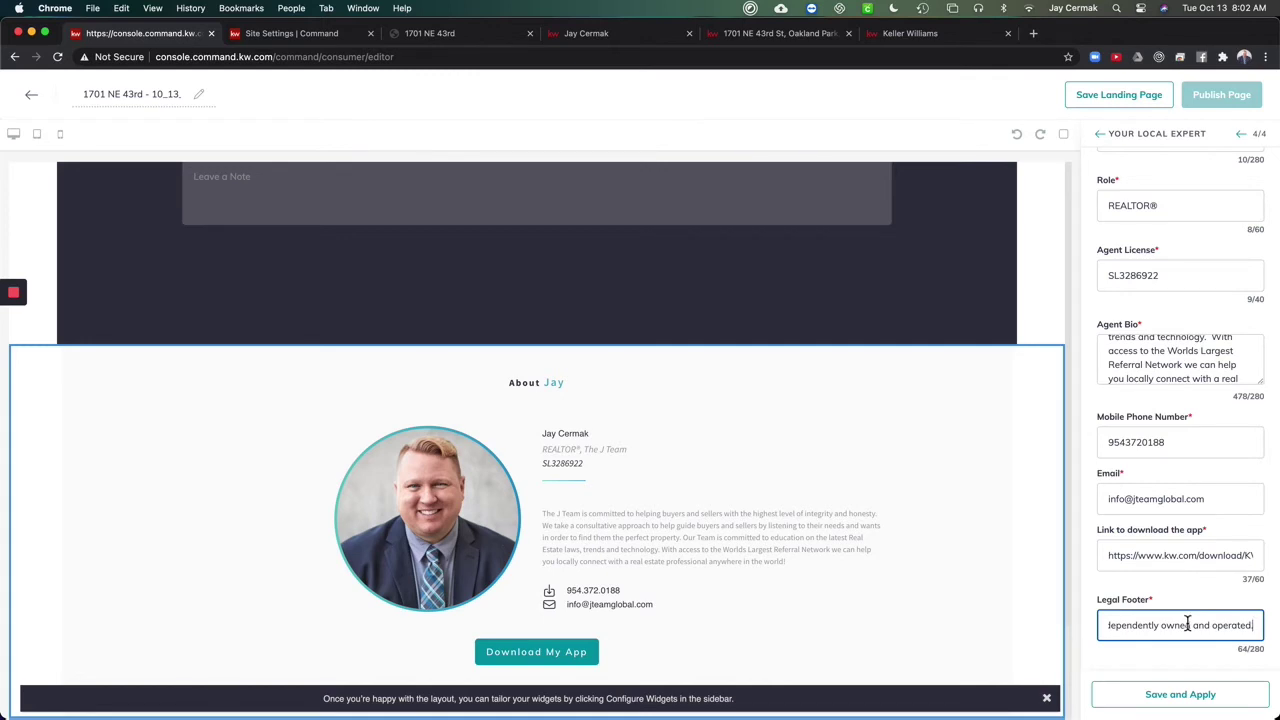
- Trim the agent bio under 280 characters by deleting the text from 'Our Team' onward
click(1180, 705)
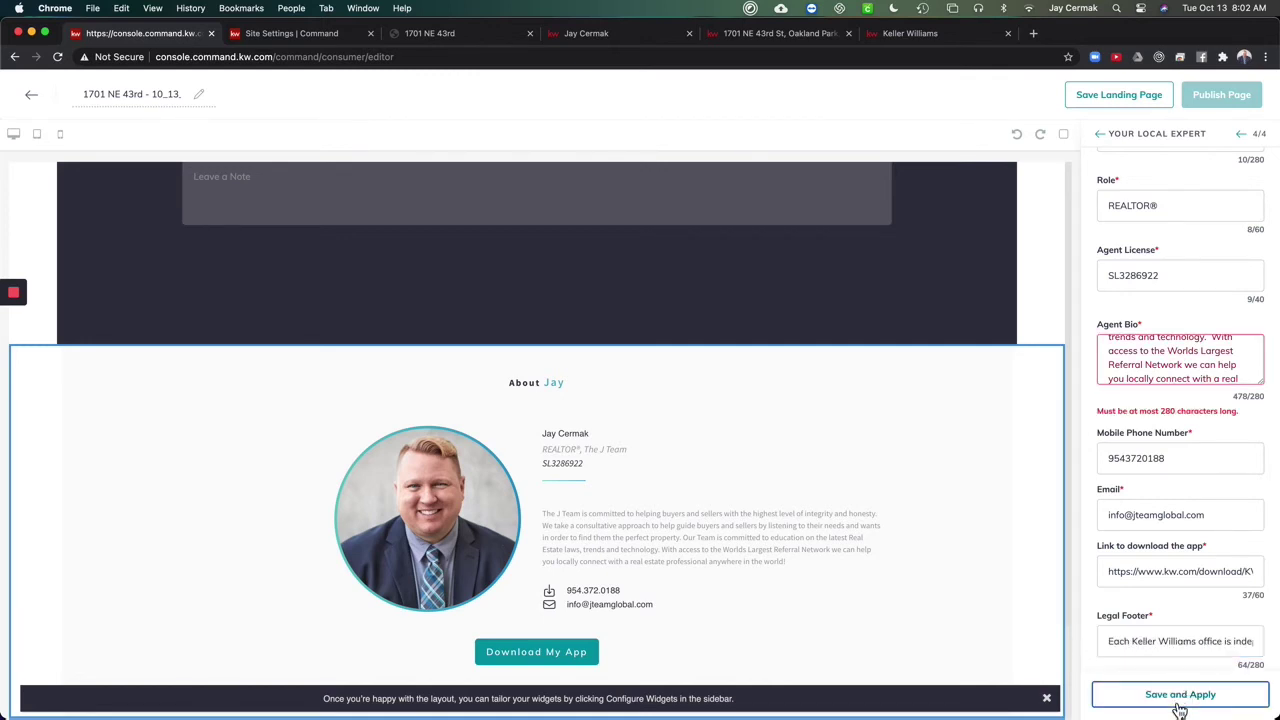
drag(1262, 386, 1247, 604)
drag(1224, 451, 1226, 577)
key(BackSpace)
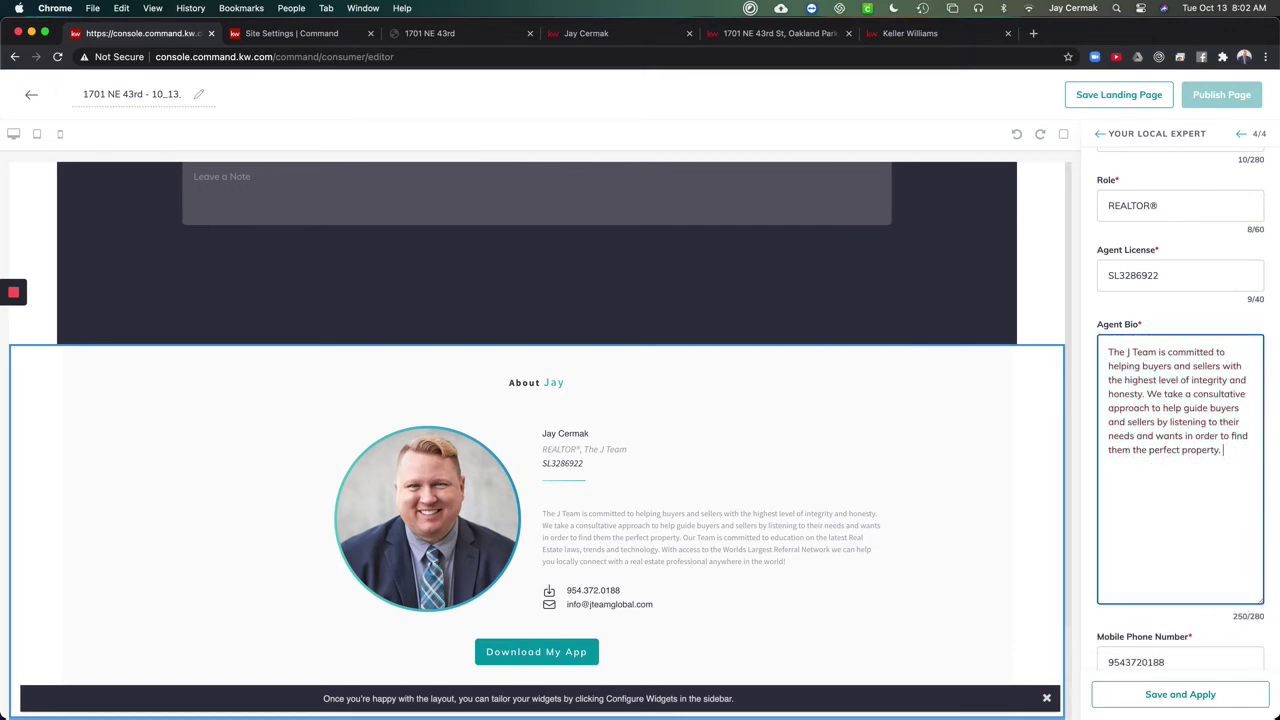
click(1210, 645)
- Apply the local expert section changes to the landing page
scroll(1210, 650, down, 3)
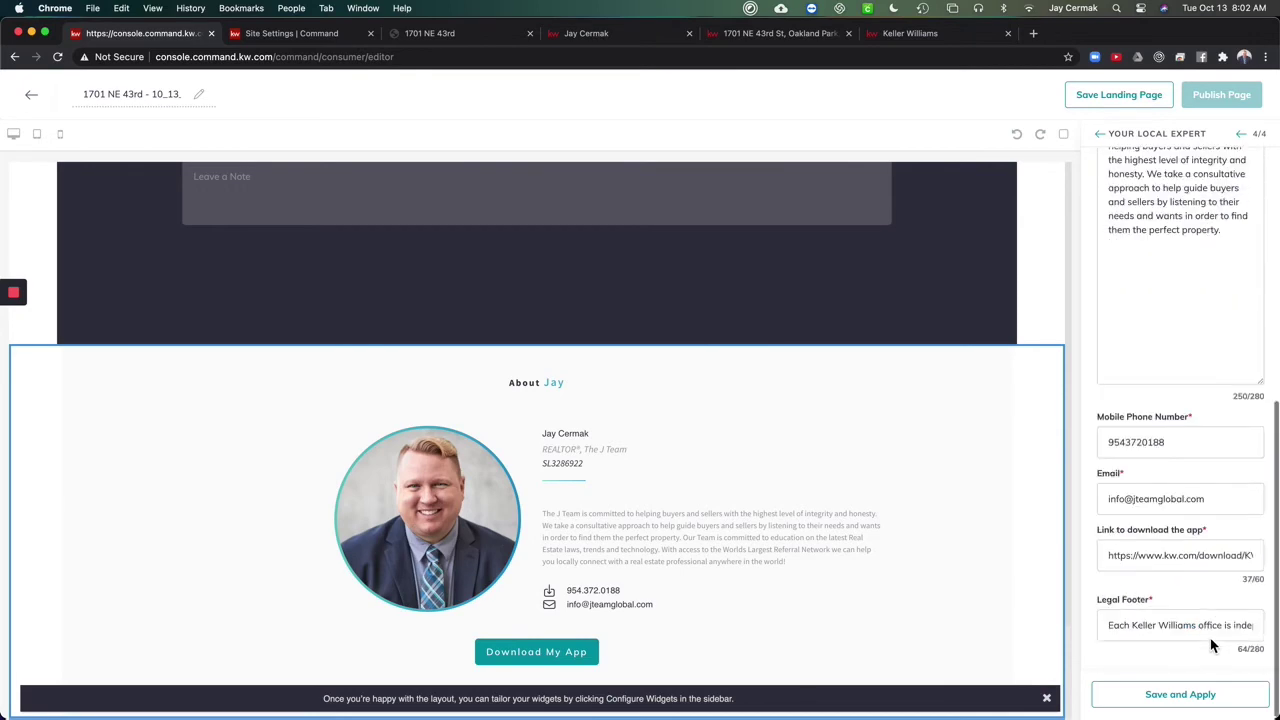
click(1195, 700)
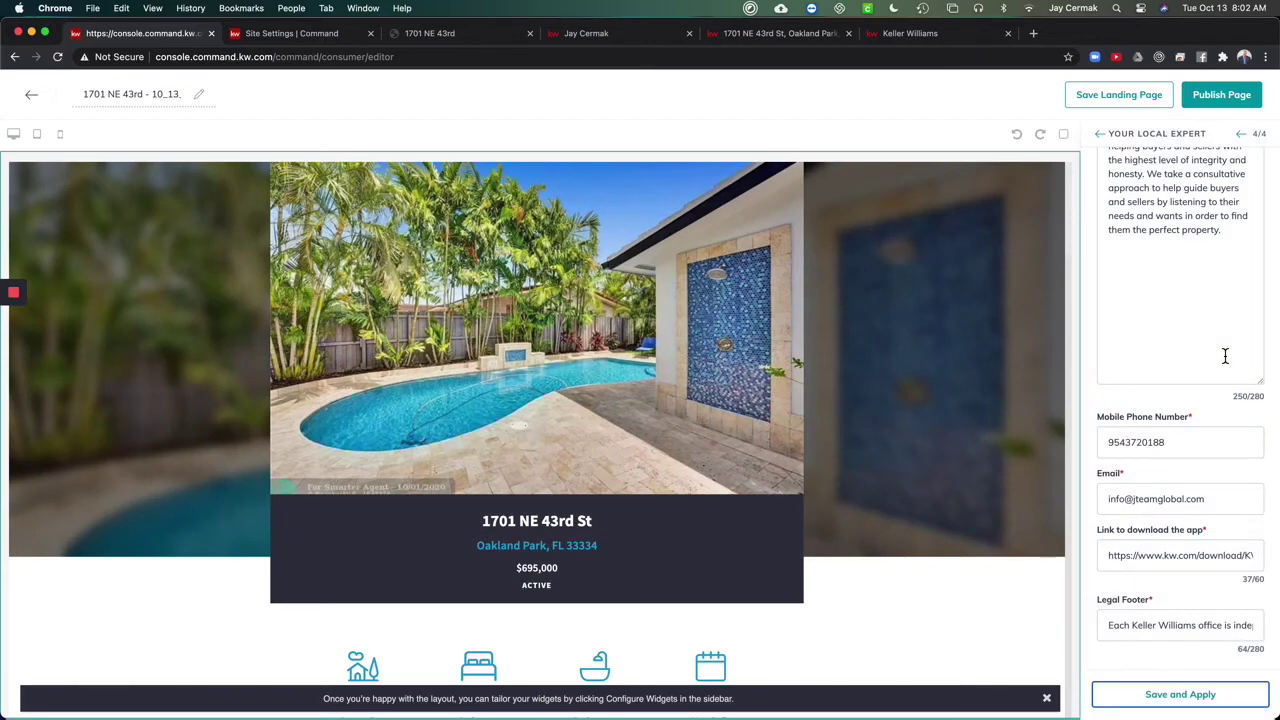
scroll(880, 390, down, 5)
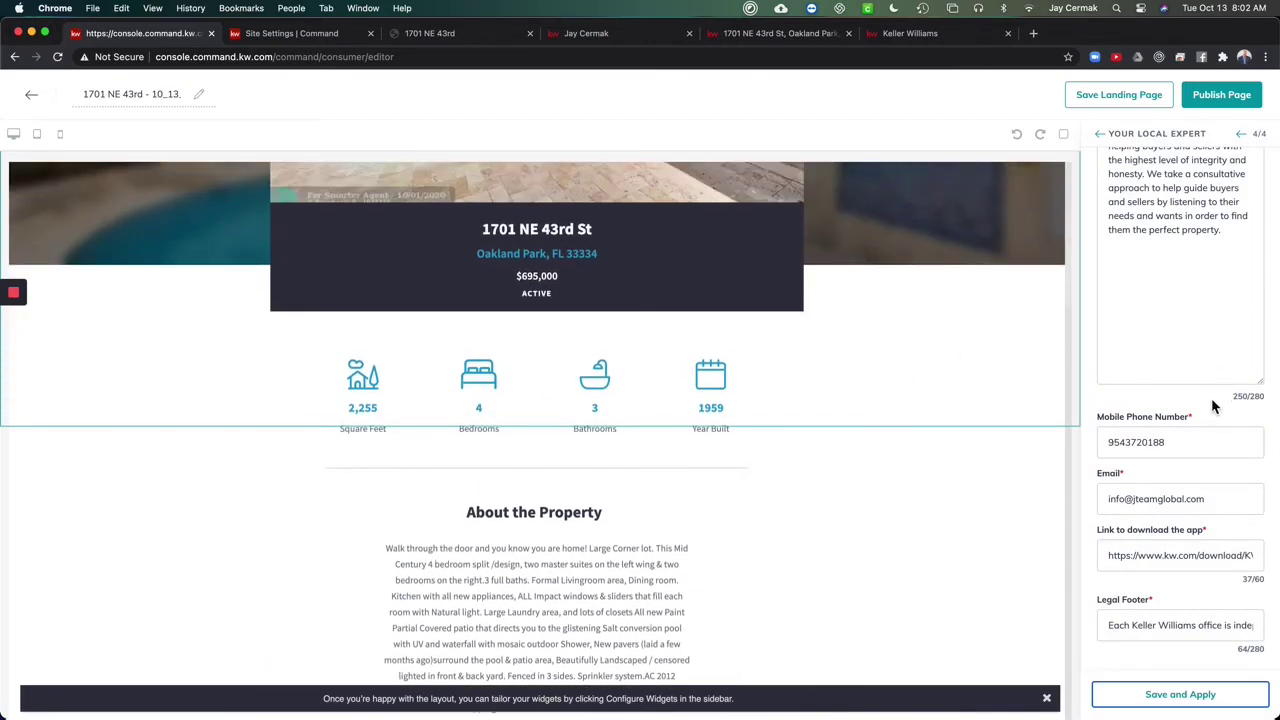
scroll(1211, 400, up, 10)
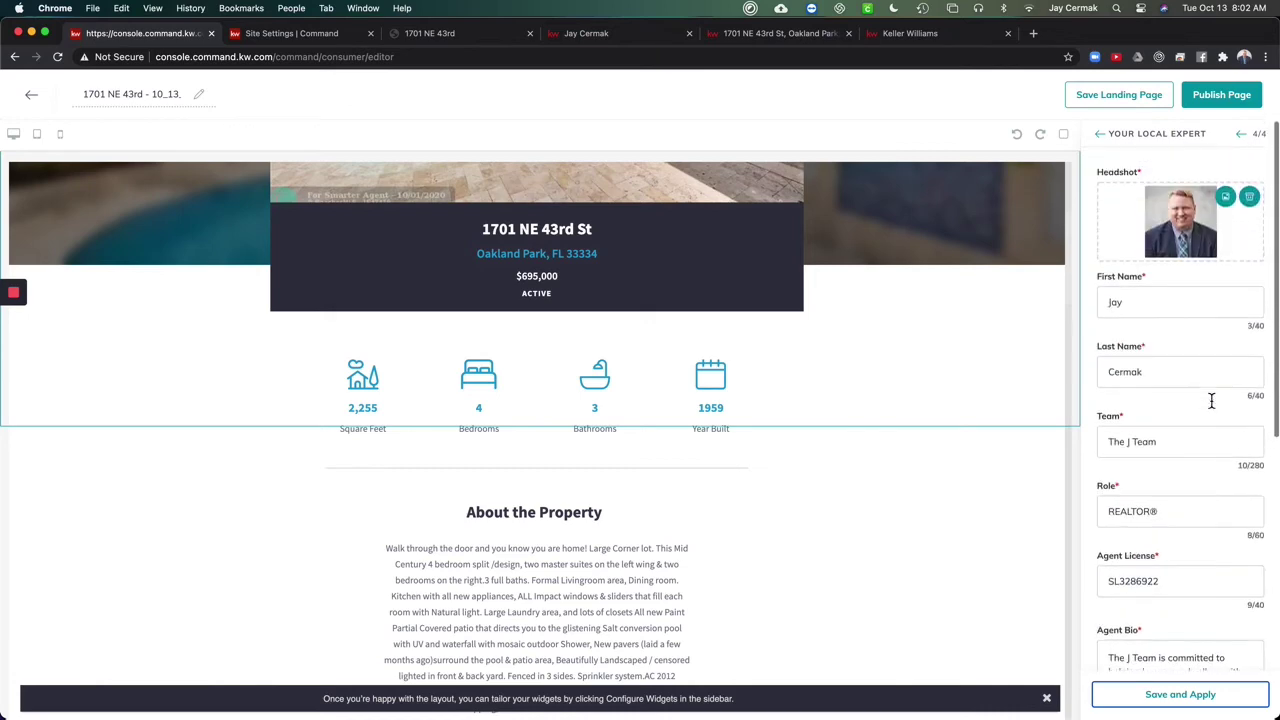
click(1162, 695)
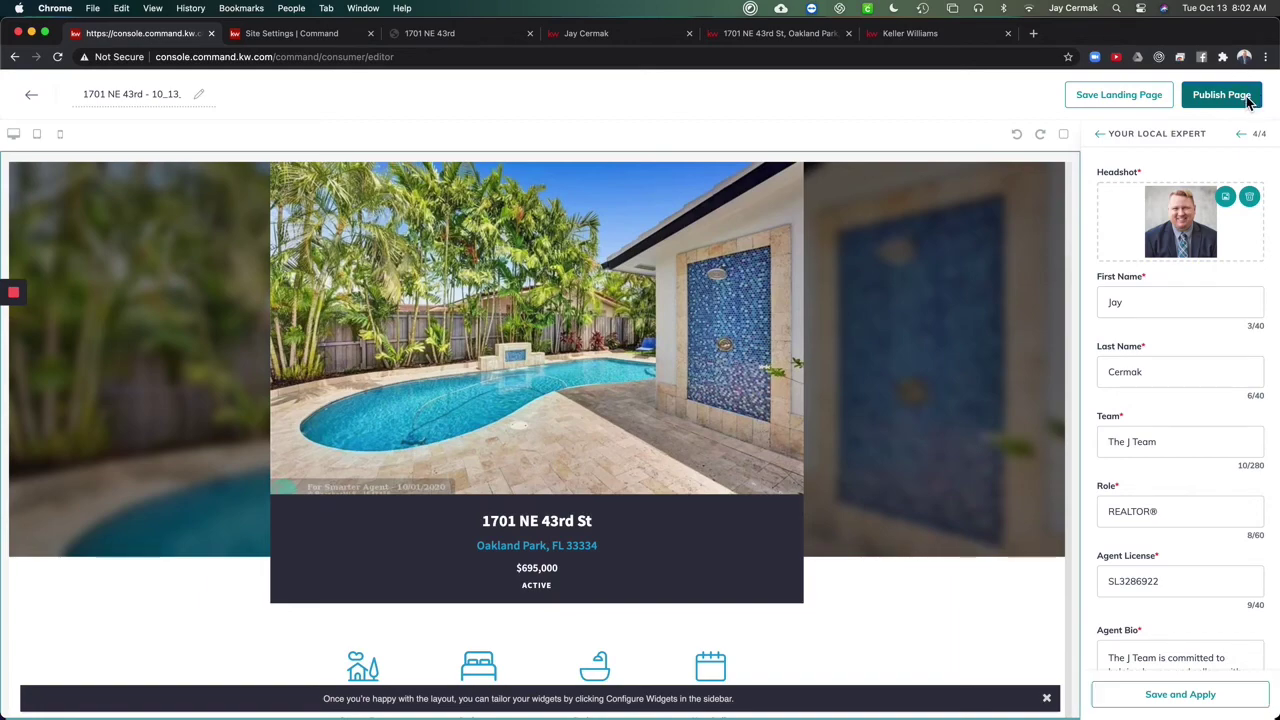
click(1248, 104)
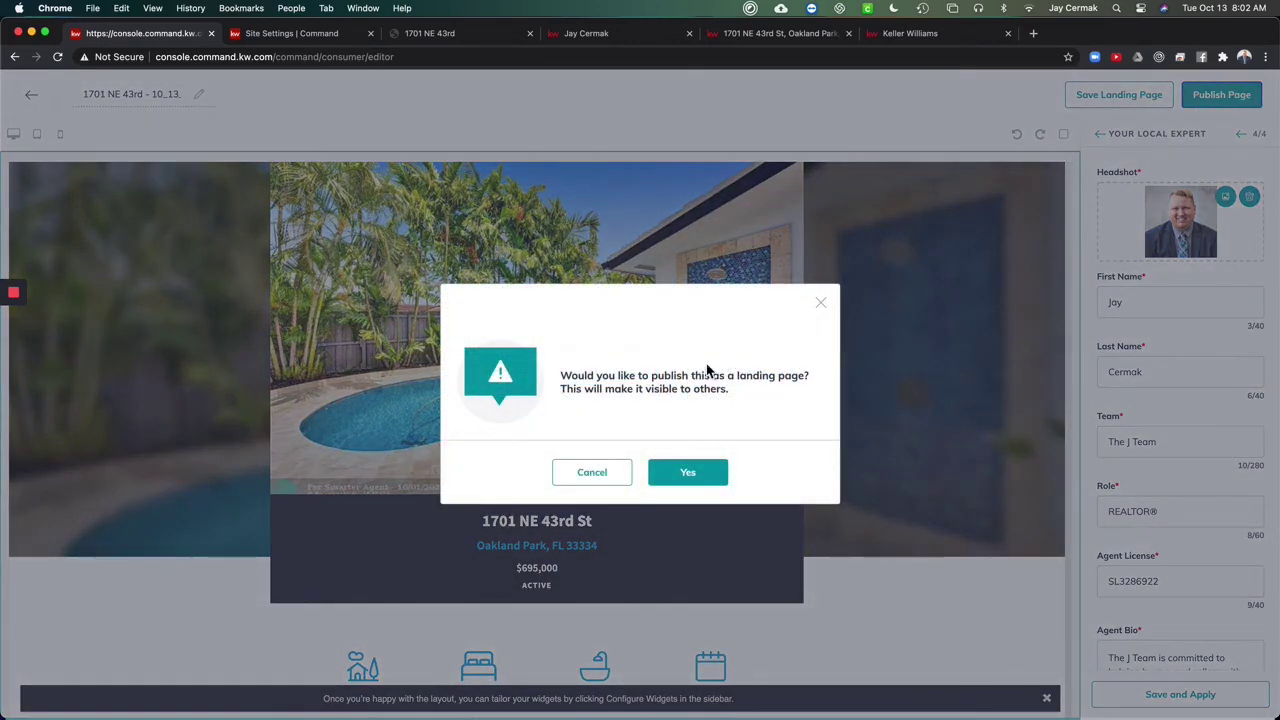
click(697, 478)
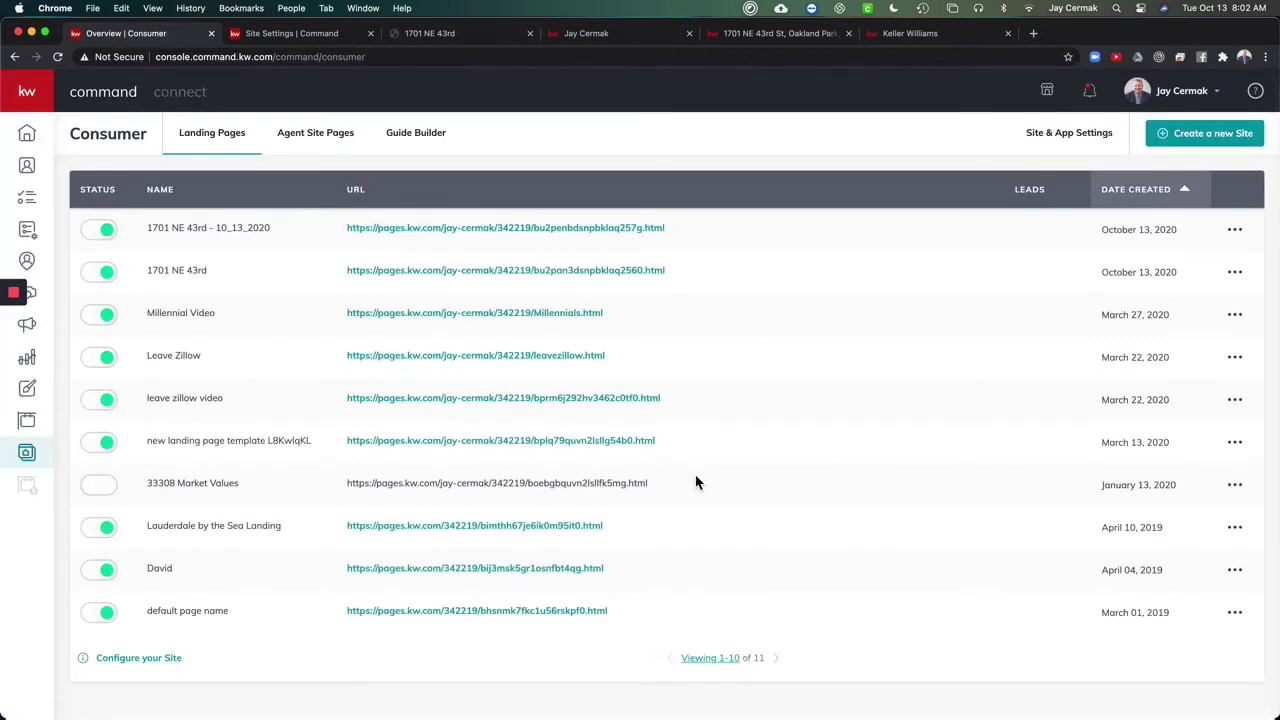
click(638, 230)
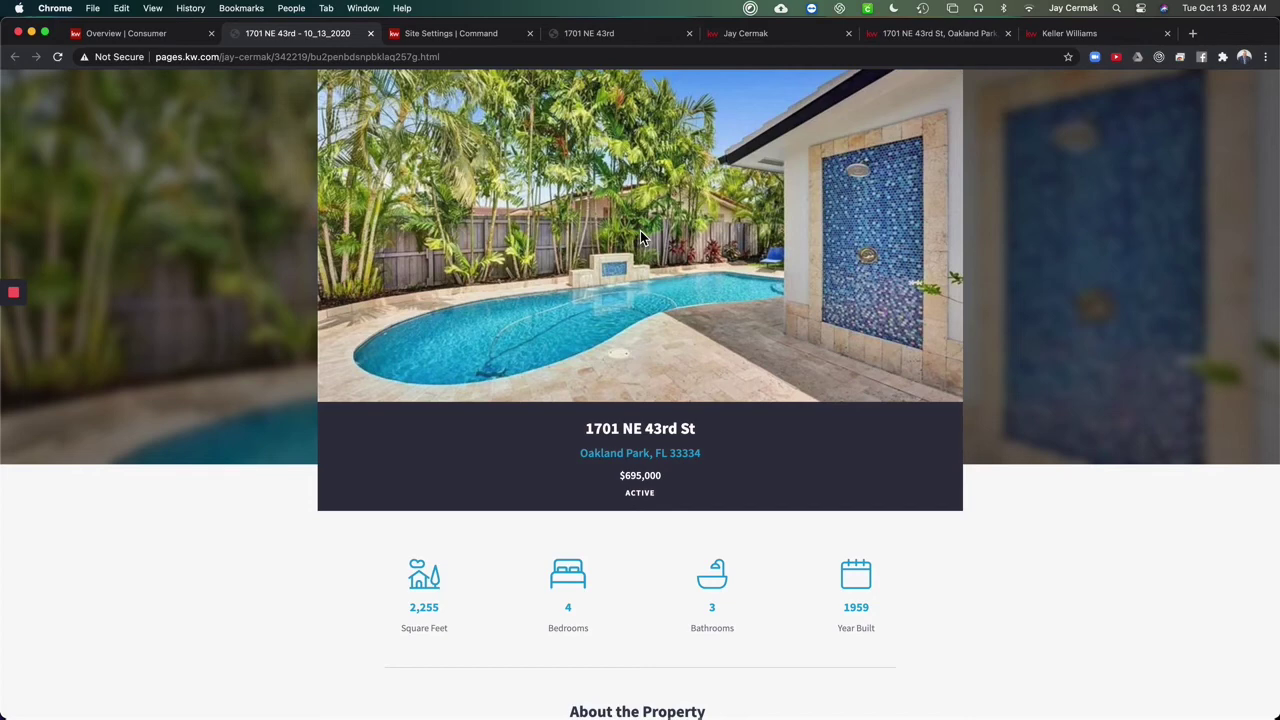
scroll(641, 234, down, 2)
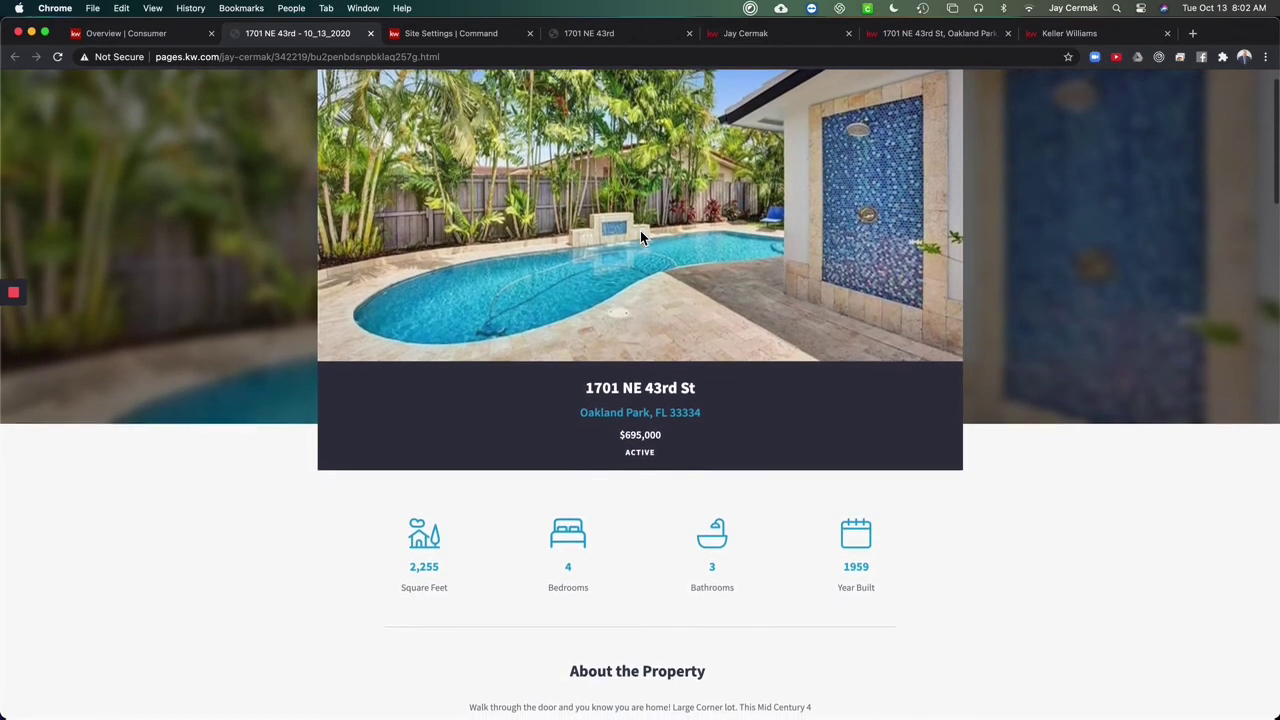
scroll(640, 236, down, 7)
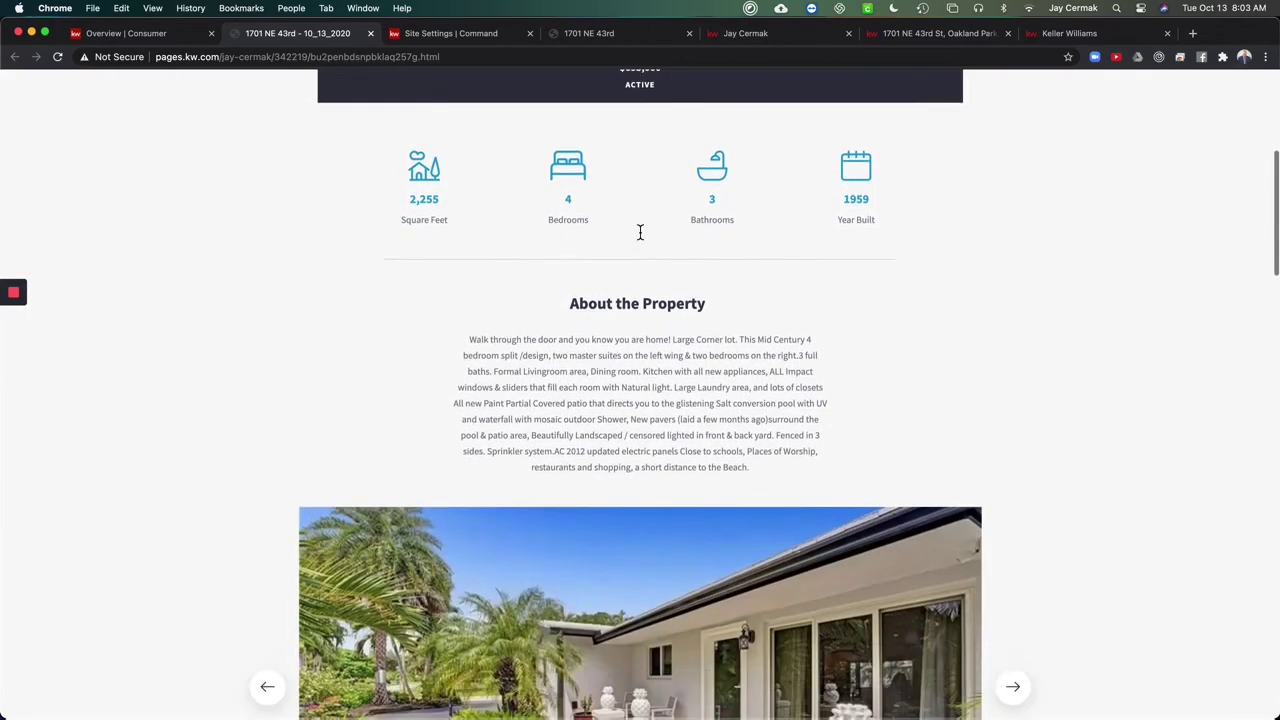
scroll(640, 232, down, 12)
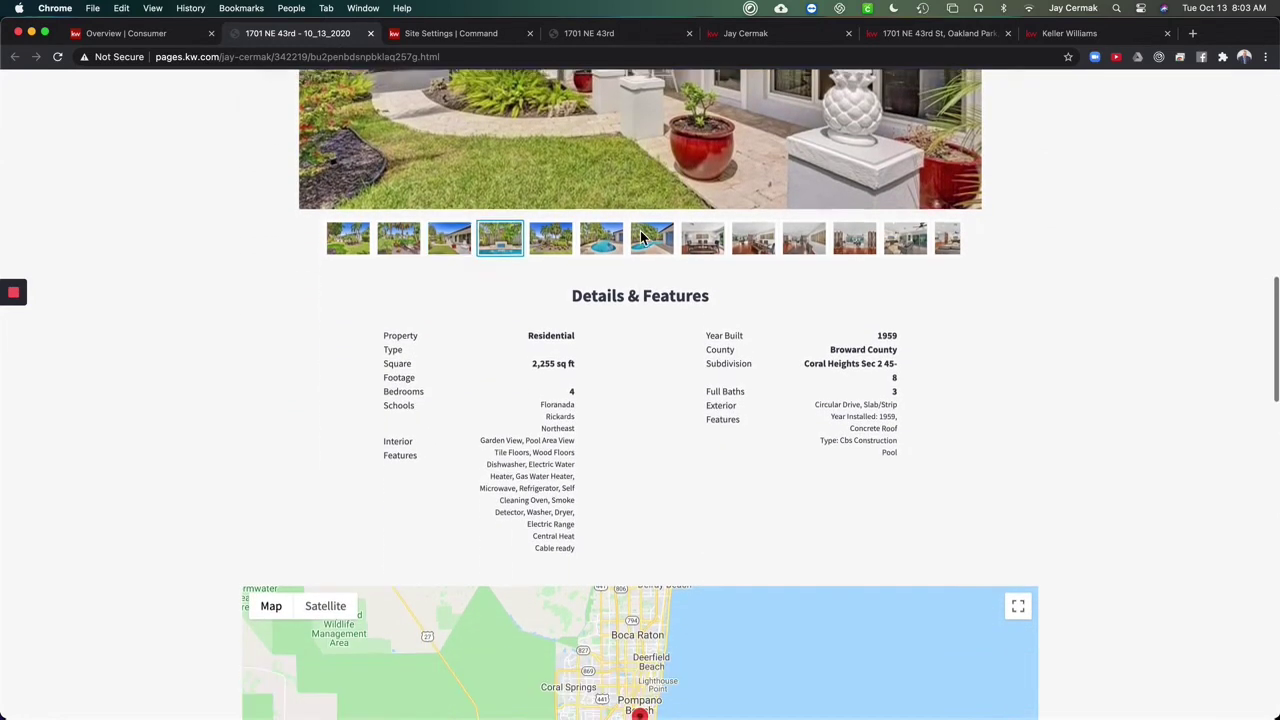
scroll(641, 236, down, 12)
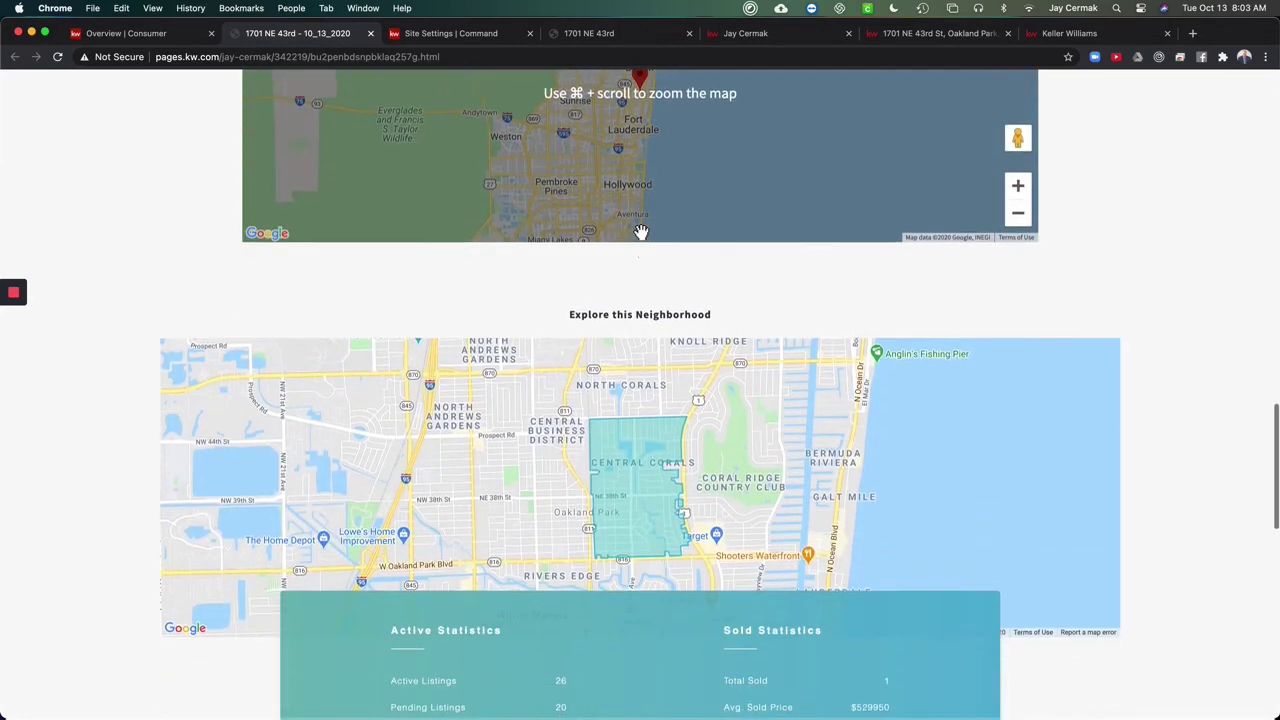
scroll(641, 236, down, 4)
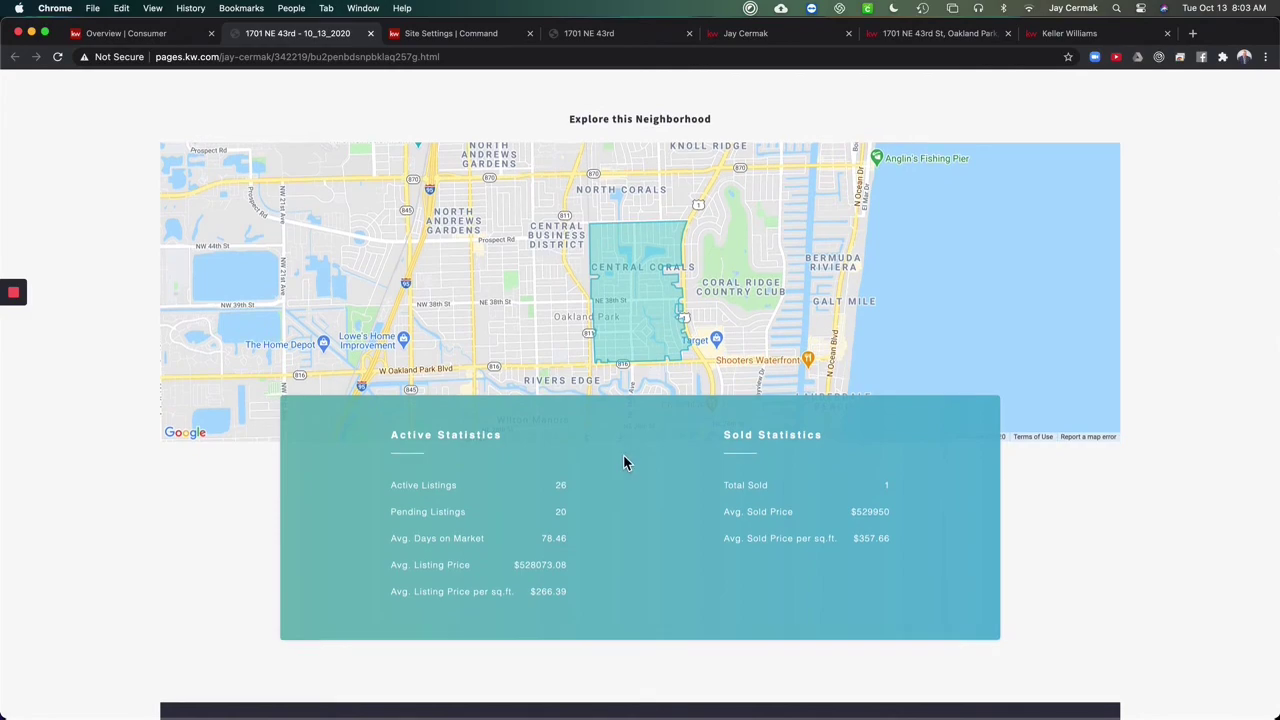
scroll(623, 462, down, 14)
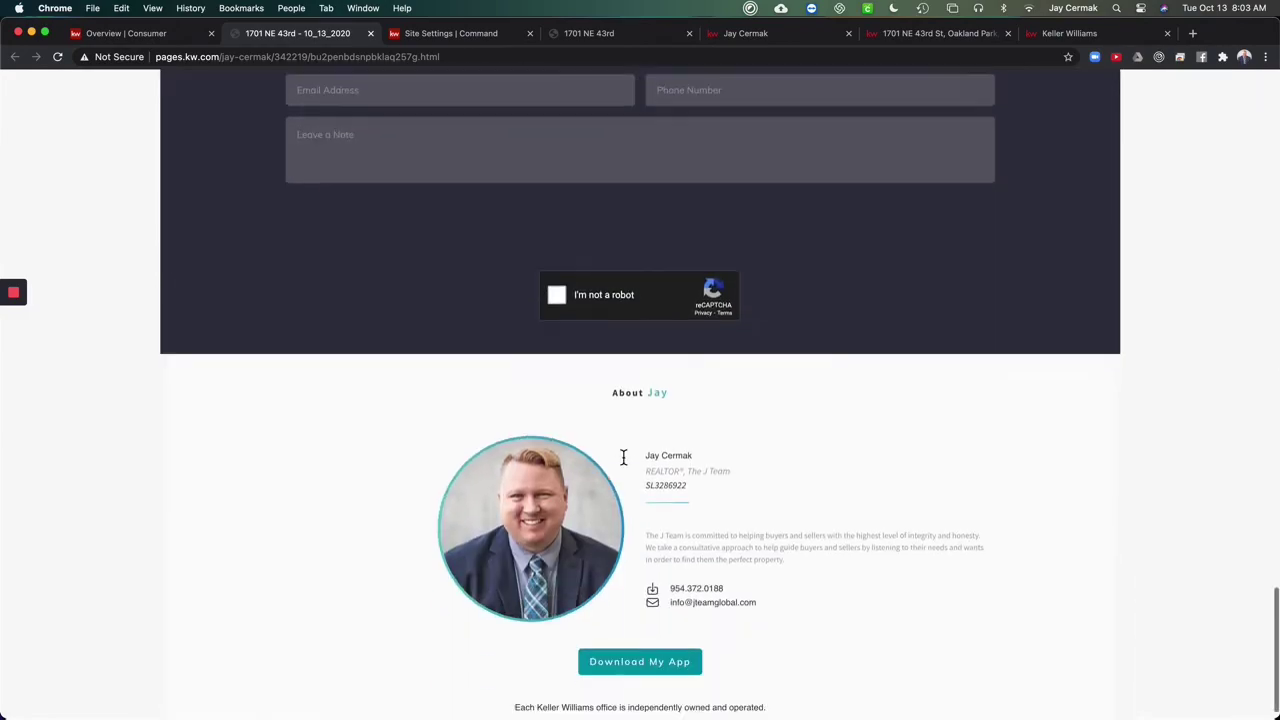
scroll(623, 458, down, 1)
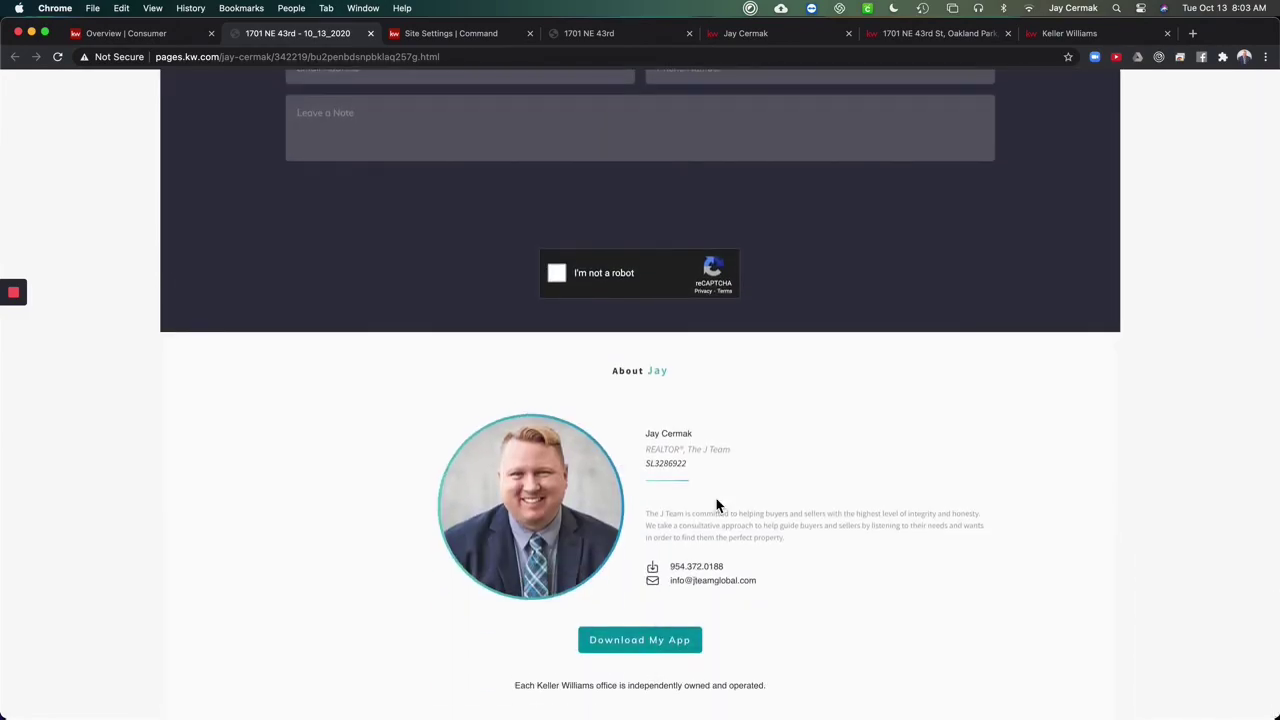
scroll(716, 500, up, 20)
scroll(716, 500, down, 1)
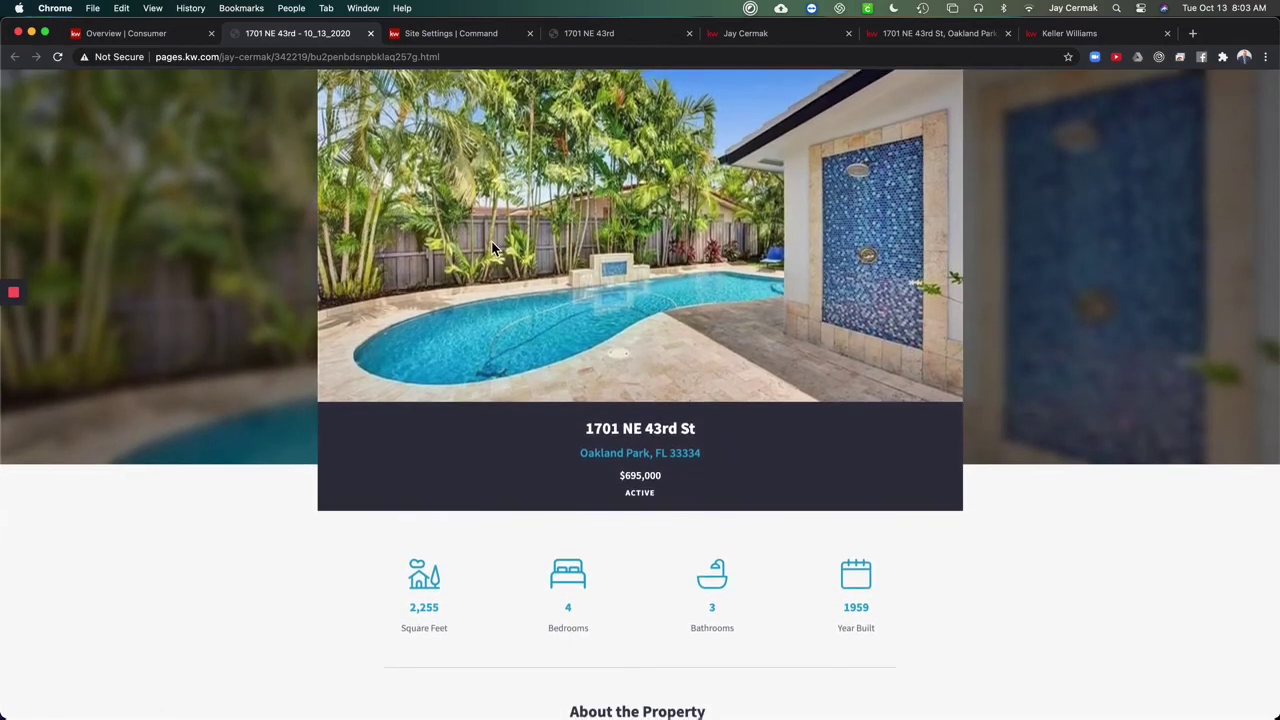
- Choose the New App 10_12_2020 landing page as the Facebook campaign's follow-up destination
click(457, 35)
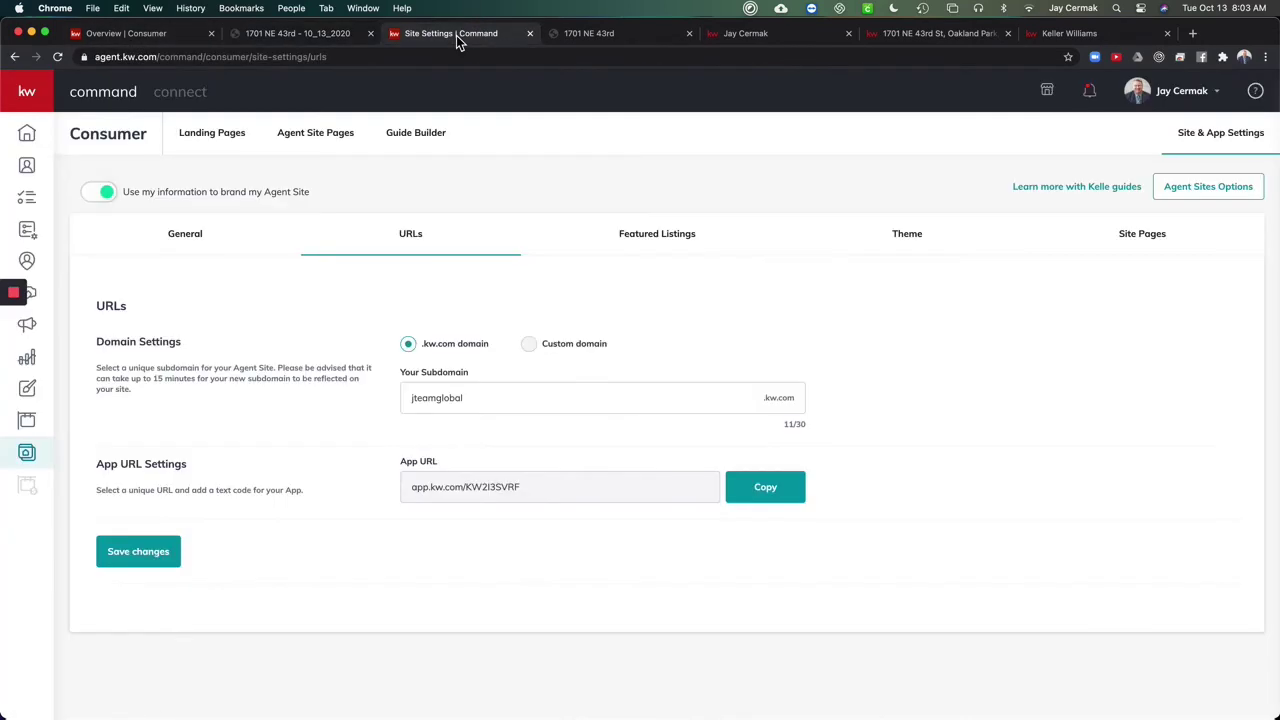
click(32, 328)
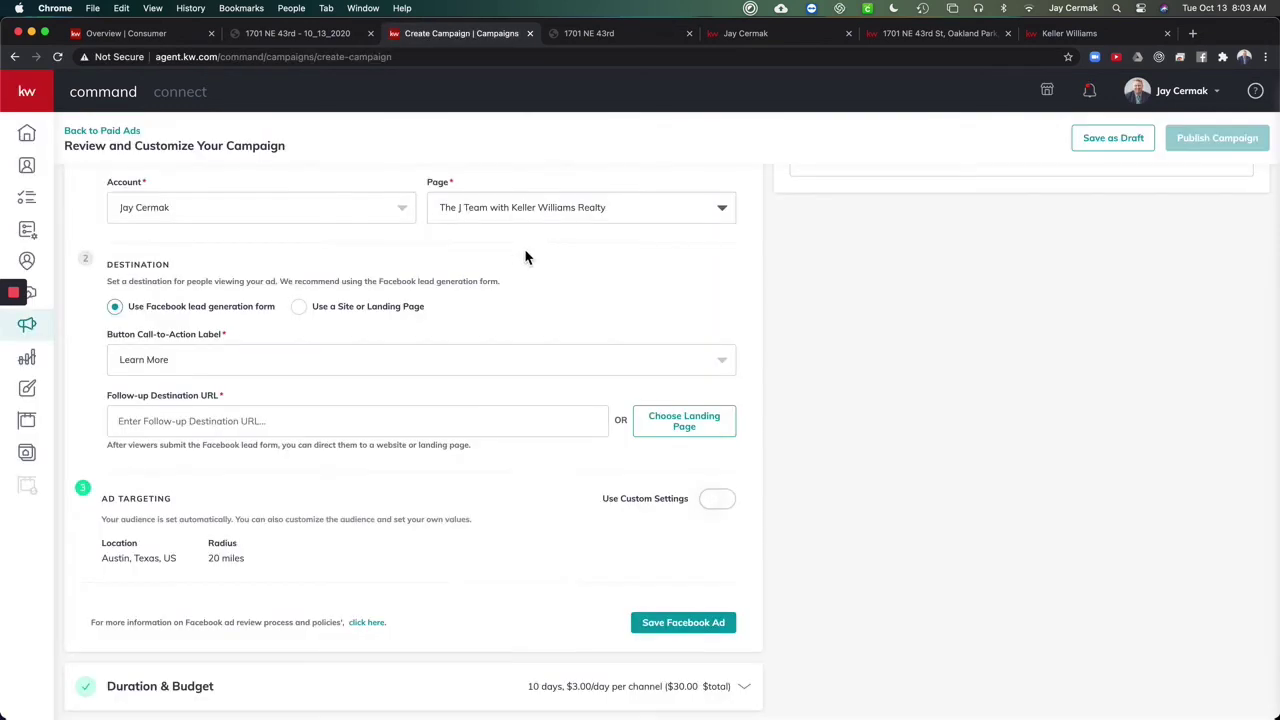
scroll(383, 280, down, 5)
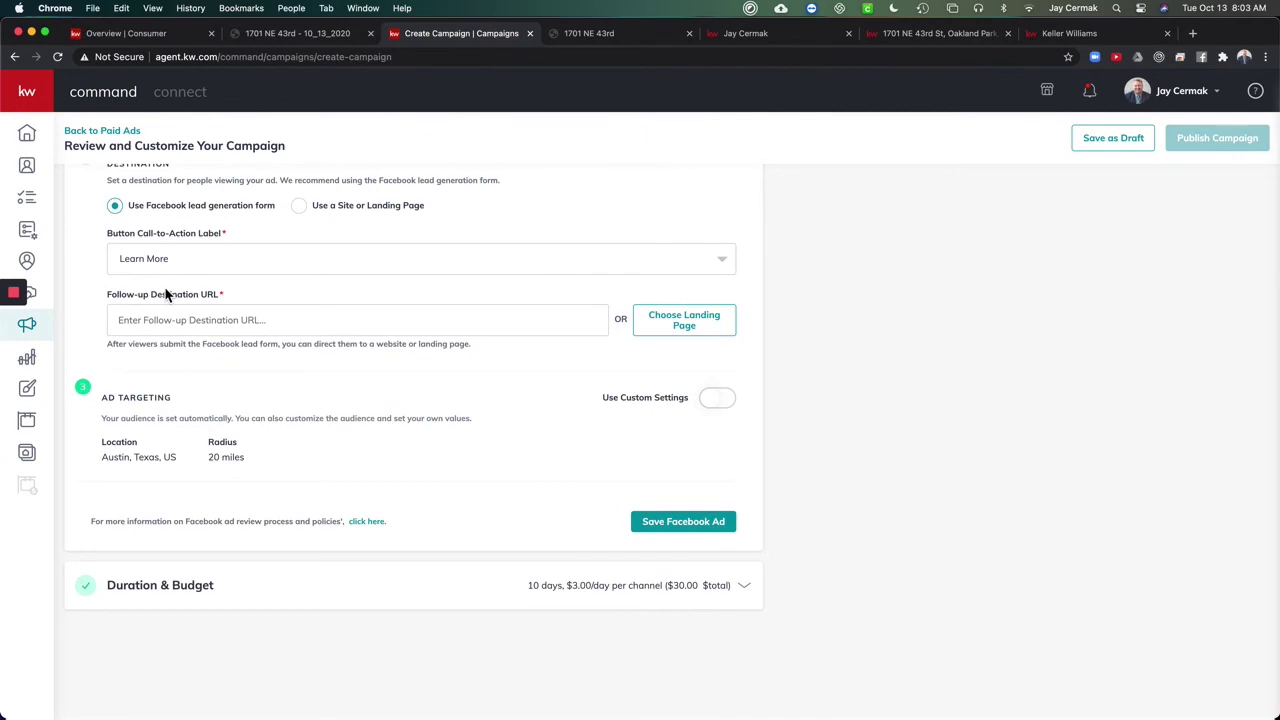
click(724, 330)
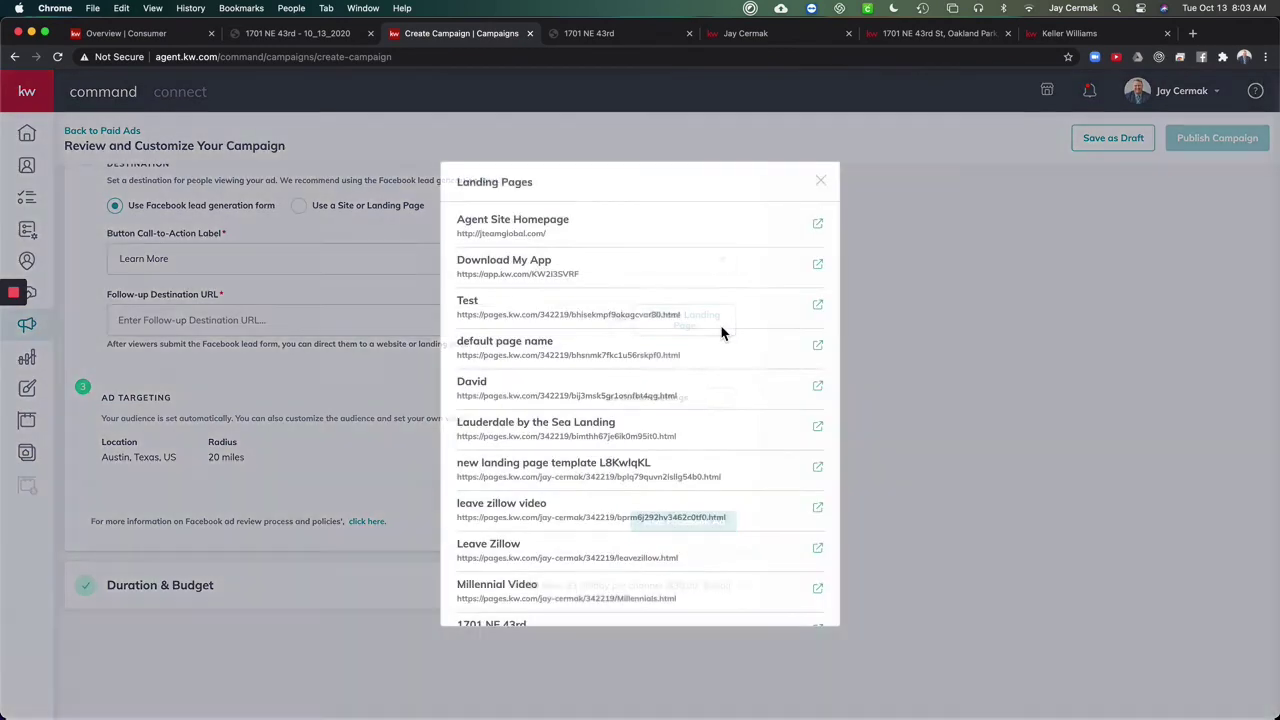
scroll(622, 397, down, 15)
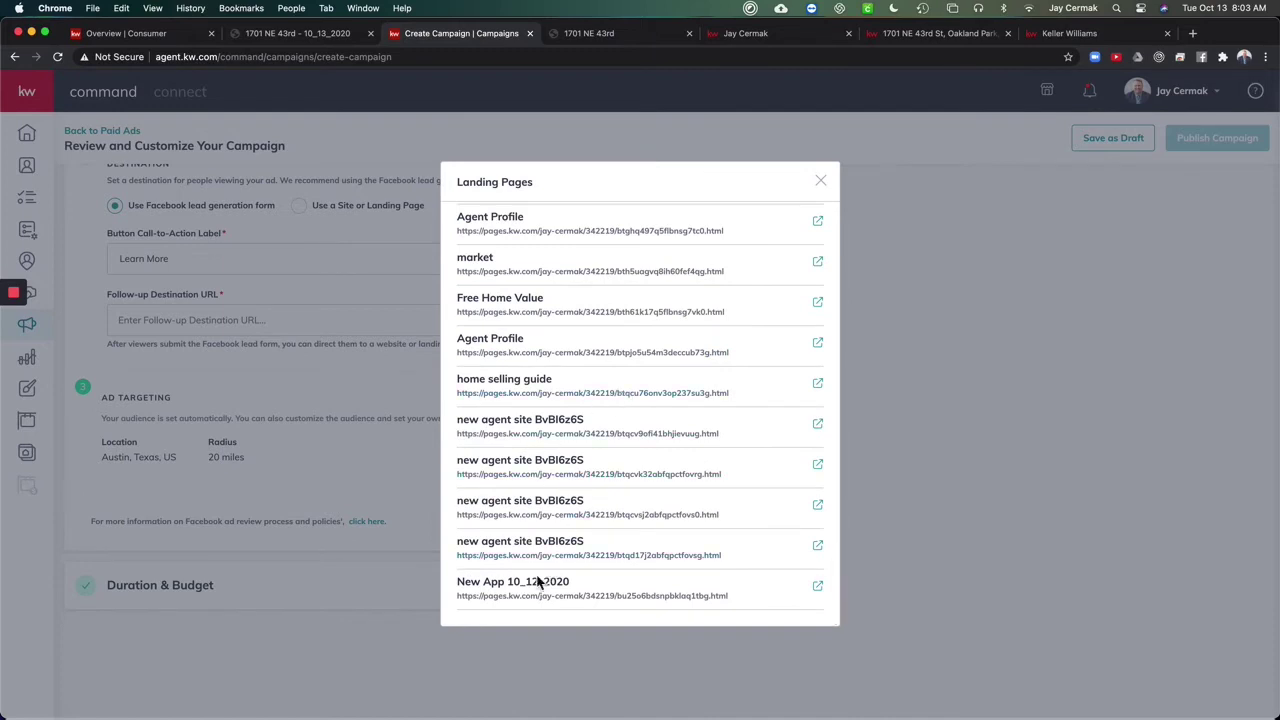
click(597, 597)
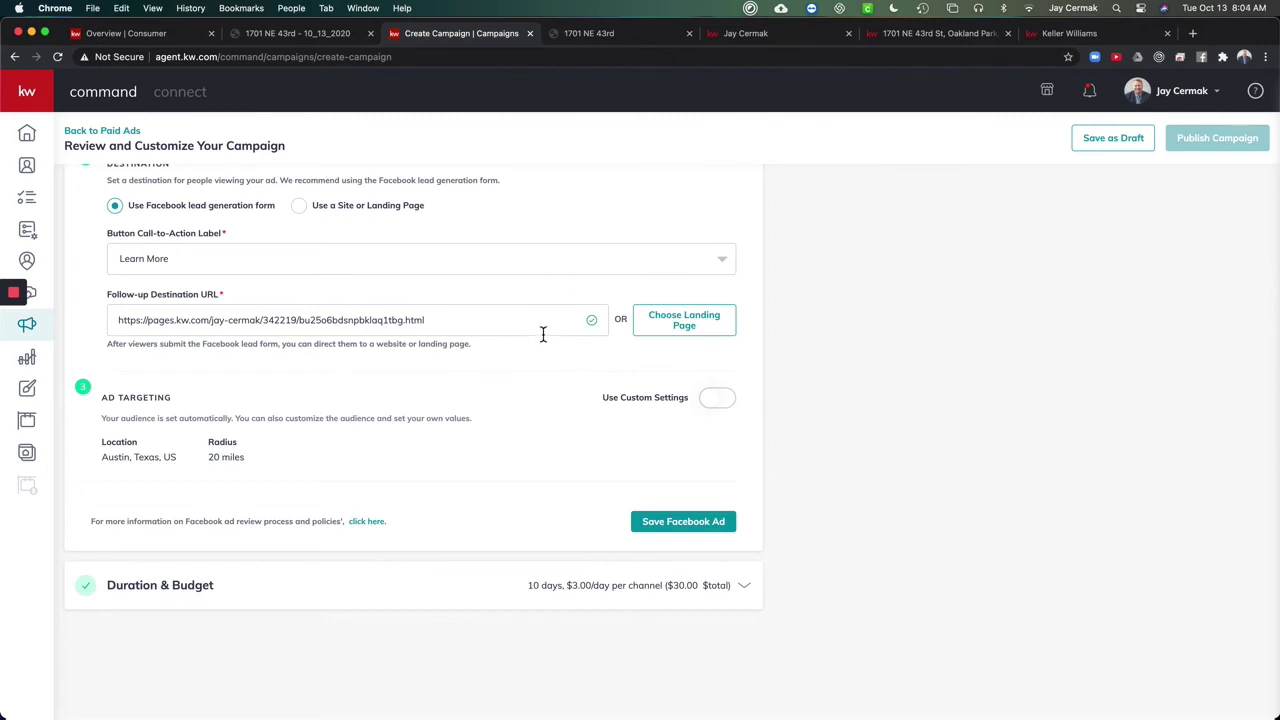
scroll(543, 333, up, 1)
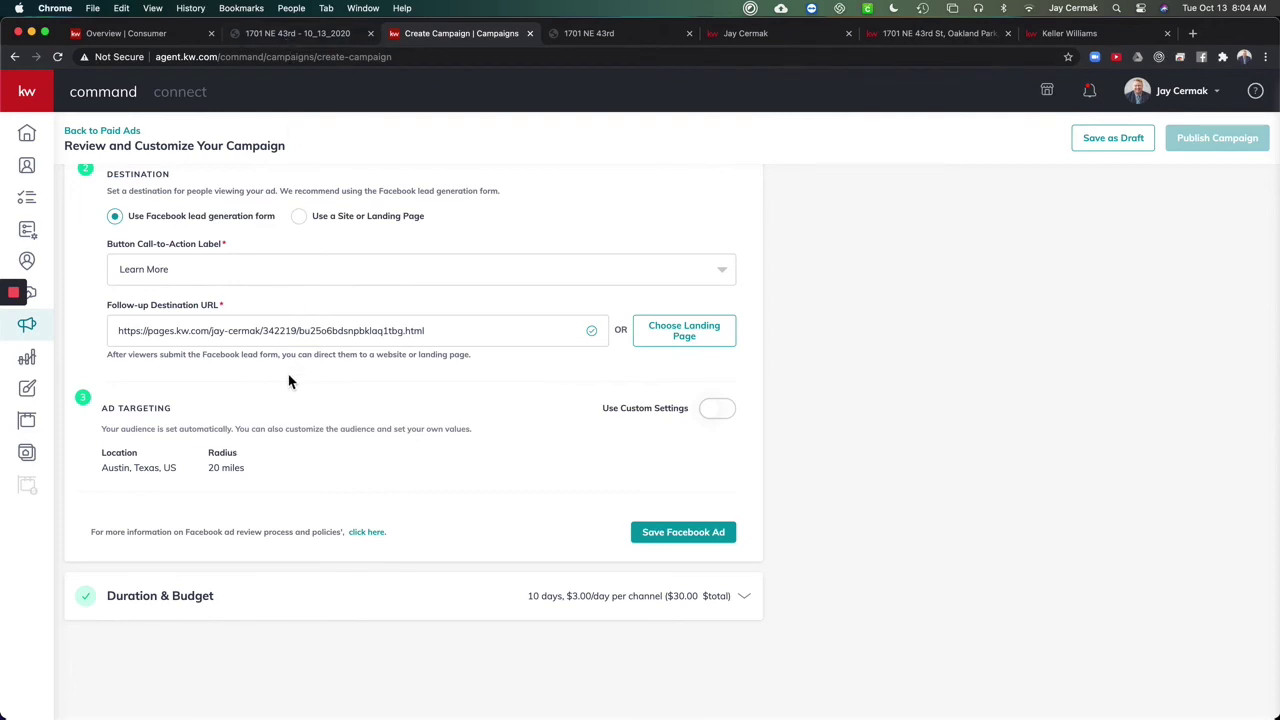
scroll(289, 381, up, 2)
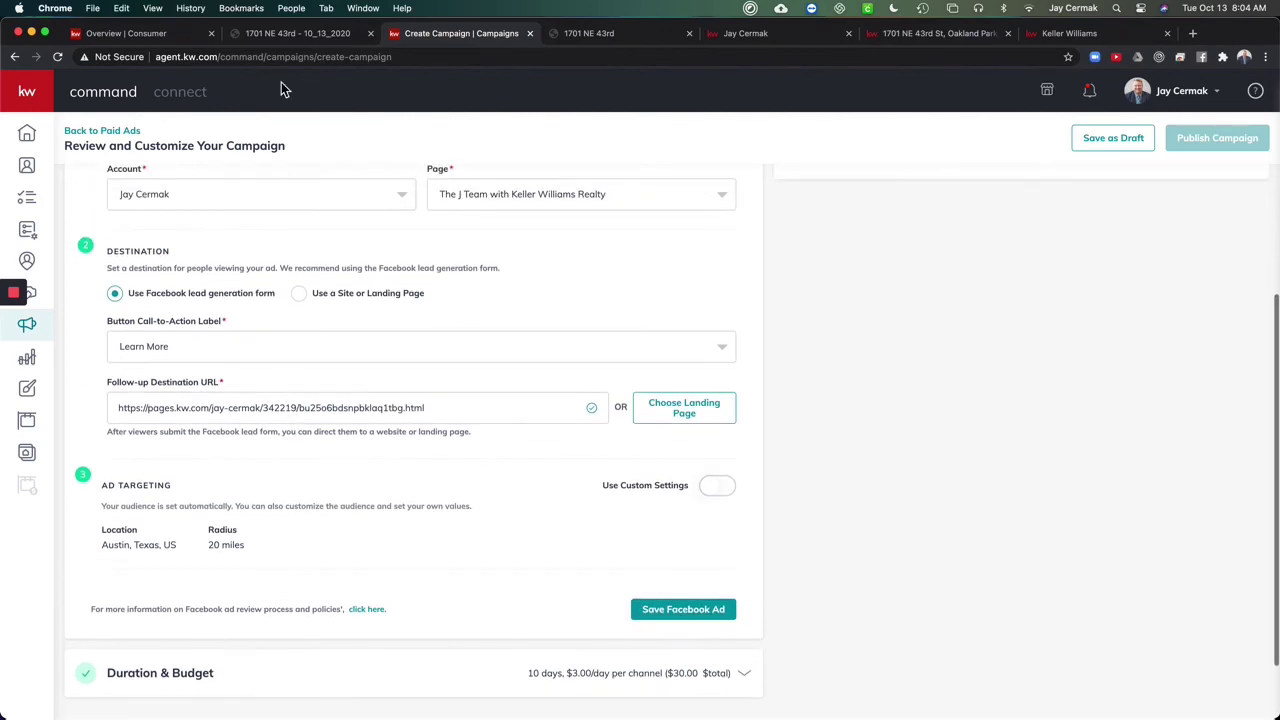
- Scroll through the live 1701 NE 43rd St page to review its $695,000 listing details
click(305, 38)
scroll(545, 320, down, 5)
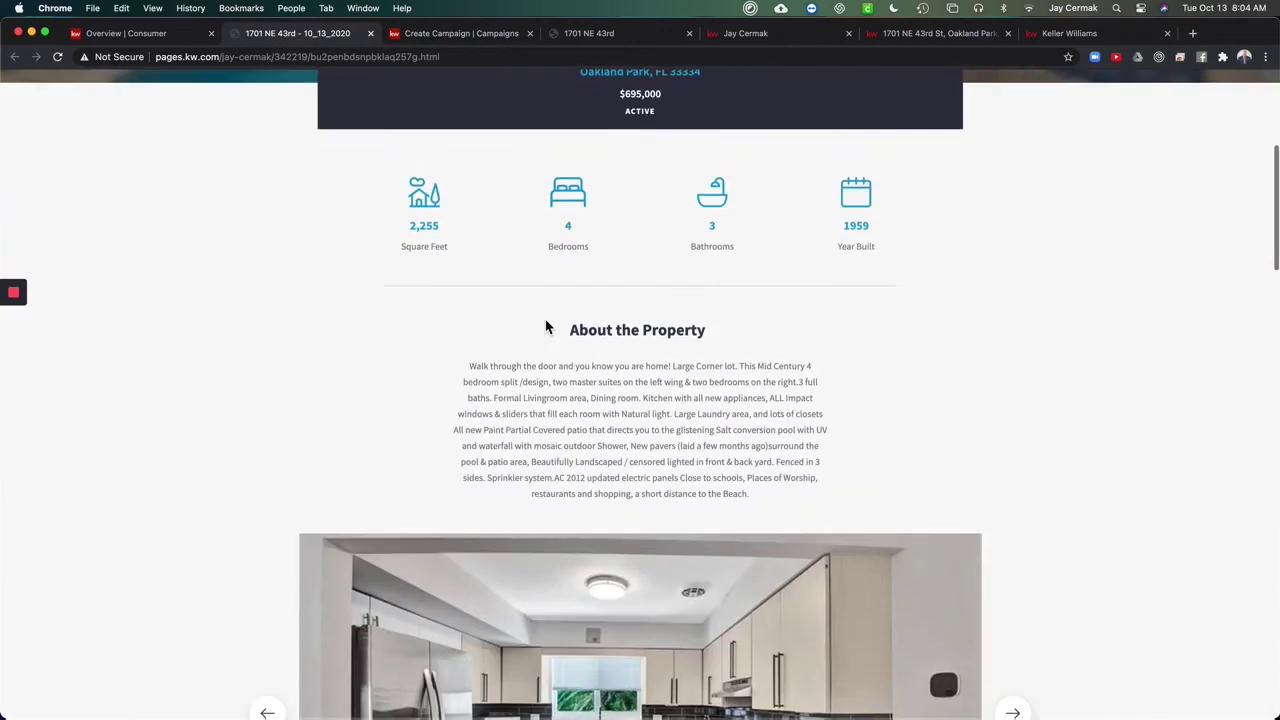
scroll(545, 320, down, 10)
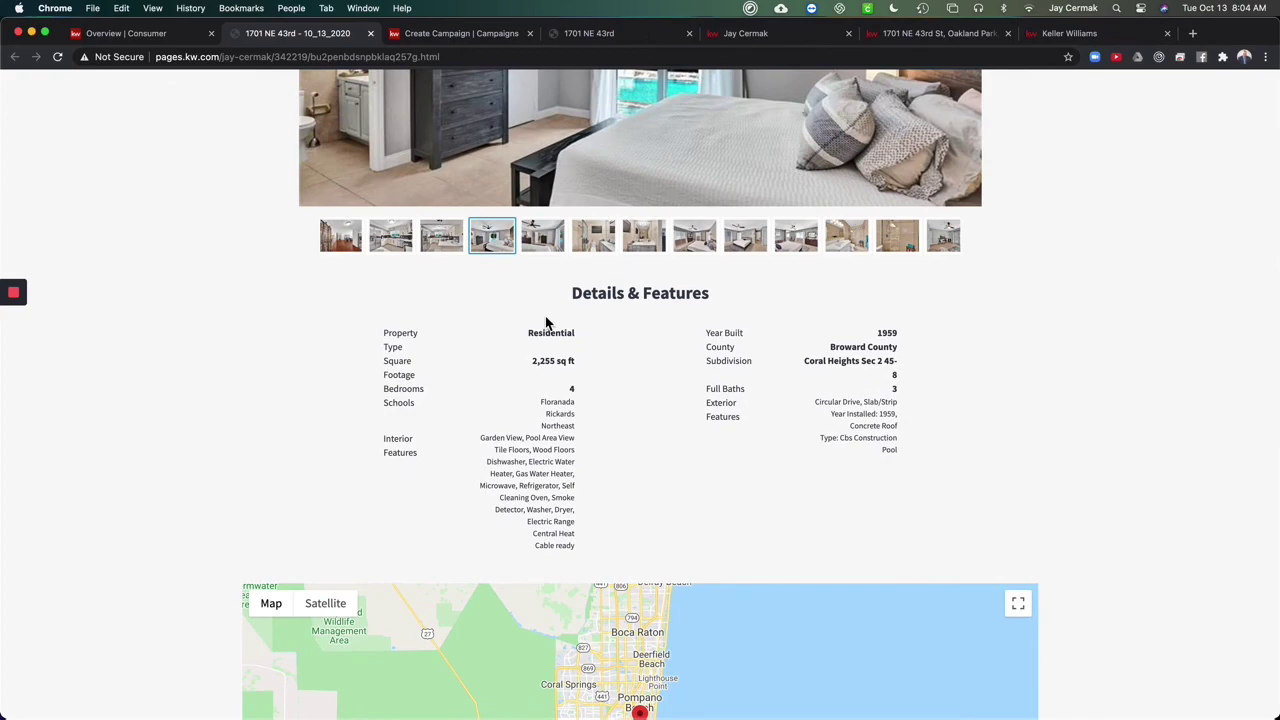
scroll(545, 322, down, 15)
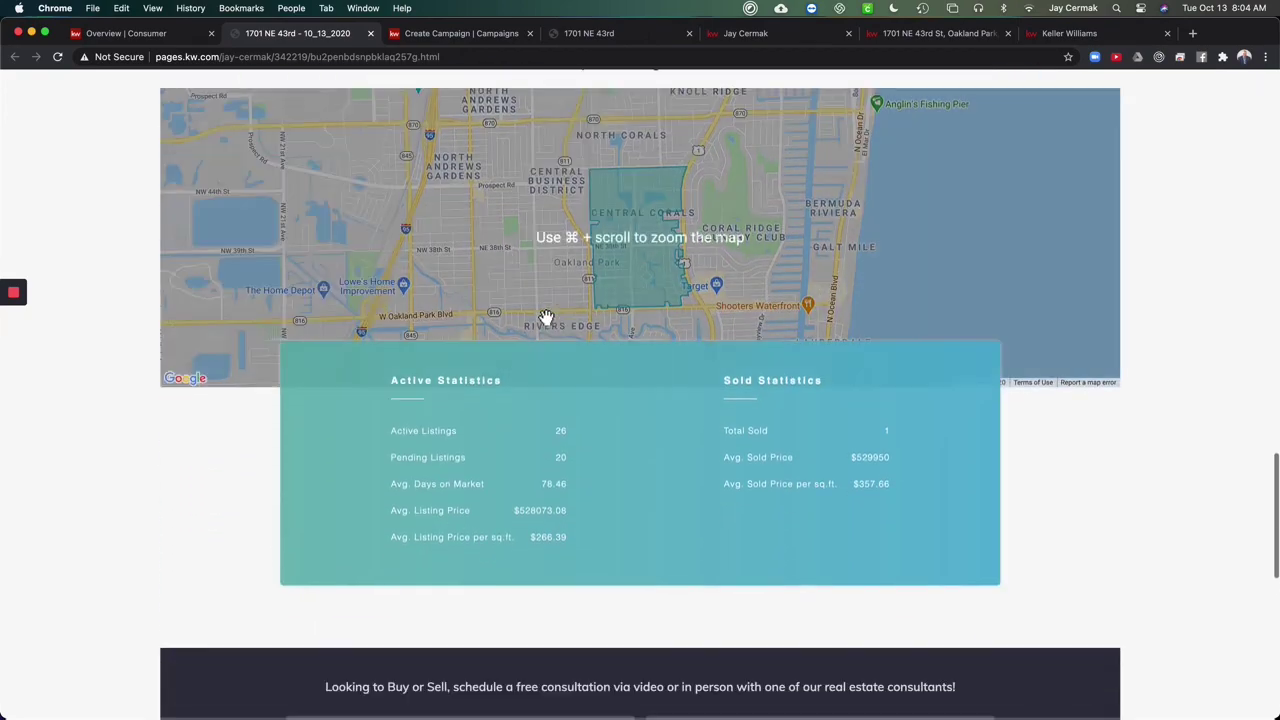
scroll(545, 322, down, 5)
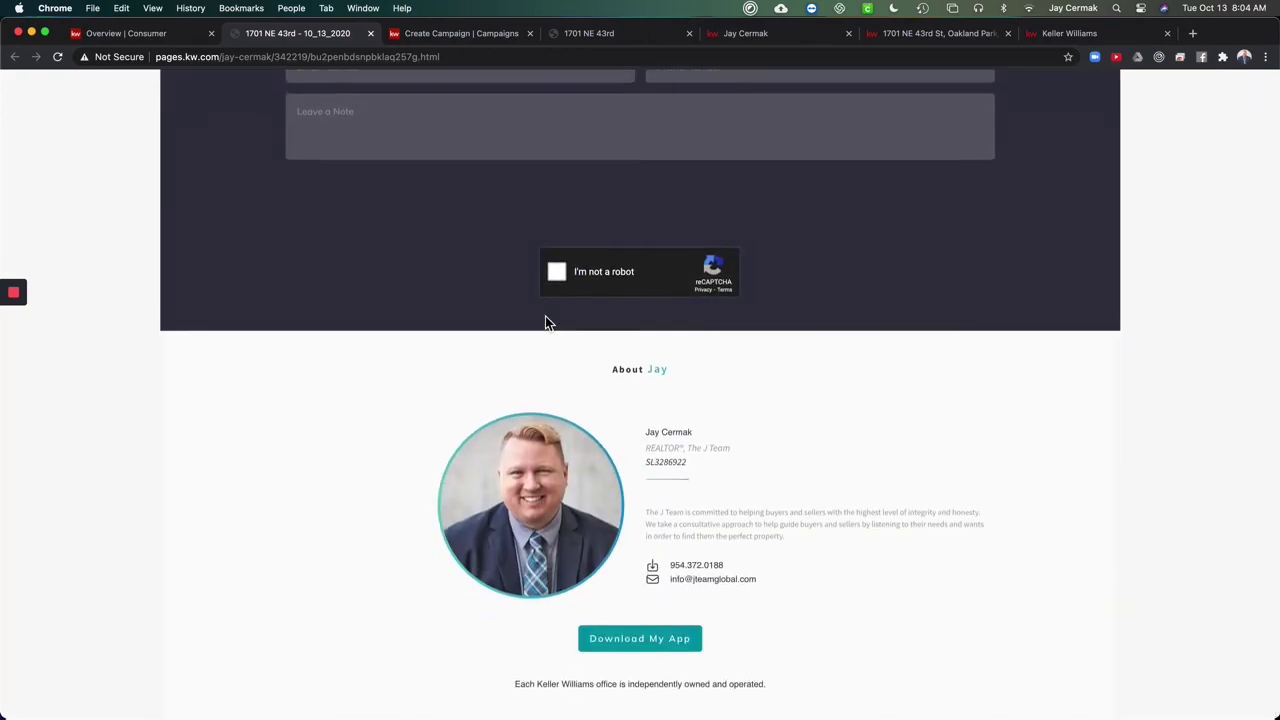
scroll(545, 322, up, 15)
scroll(545, 320, up, 15)
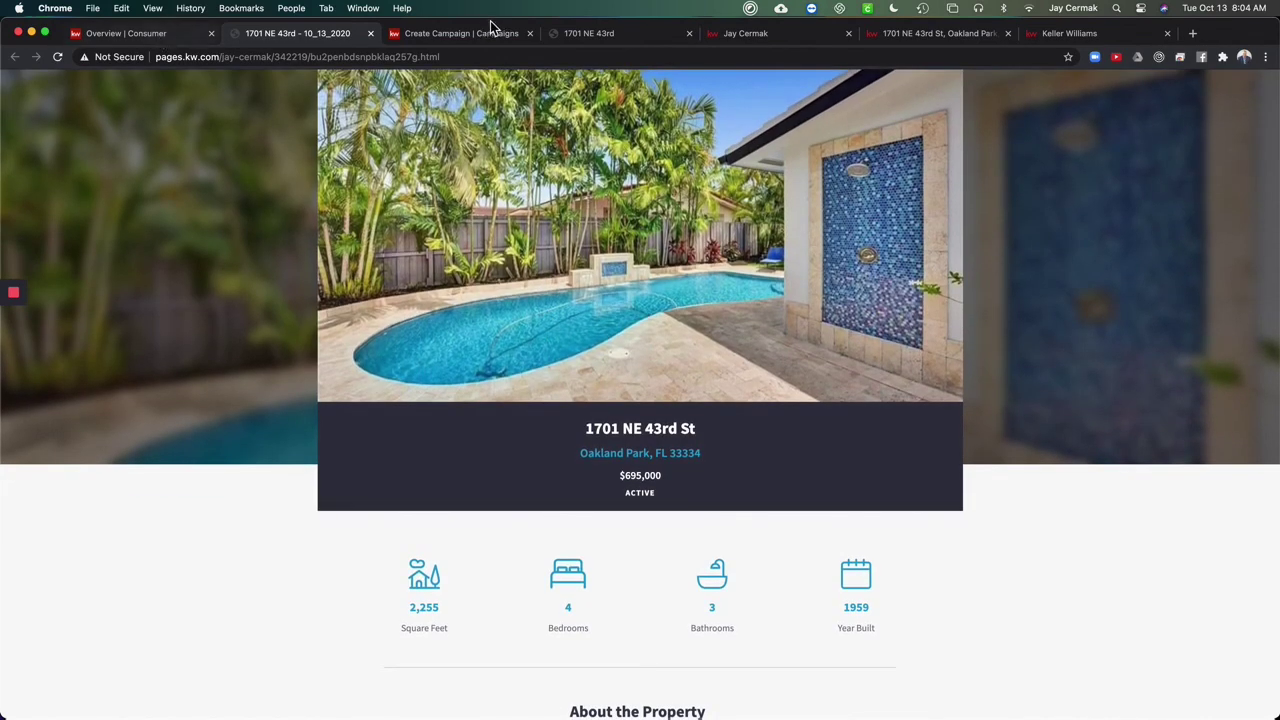
- Check the Landing Pages and campaign tabs, close the landing page list unchanged, and return to the live page
click(158, 36)
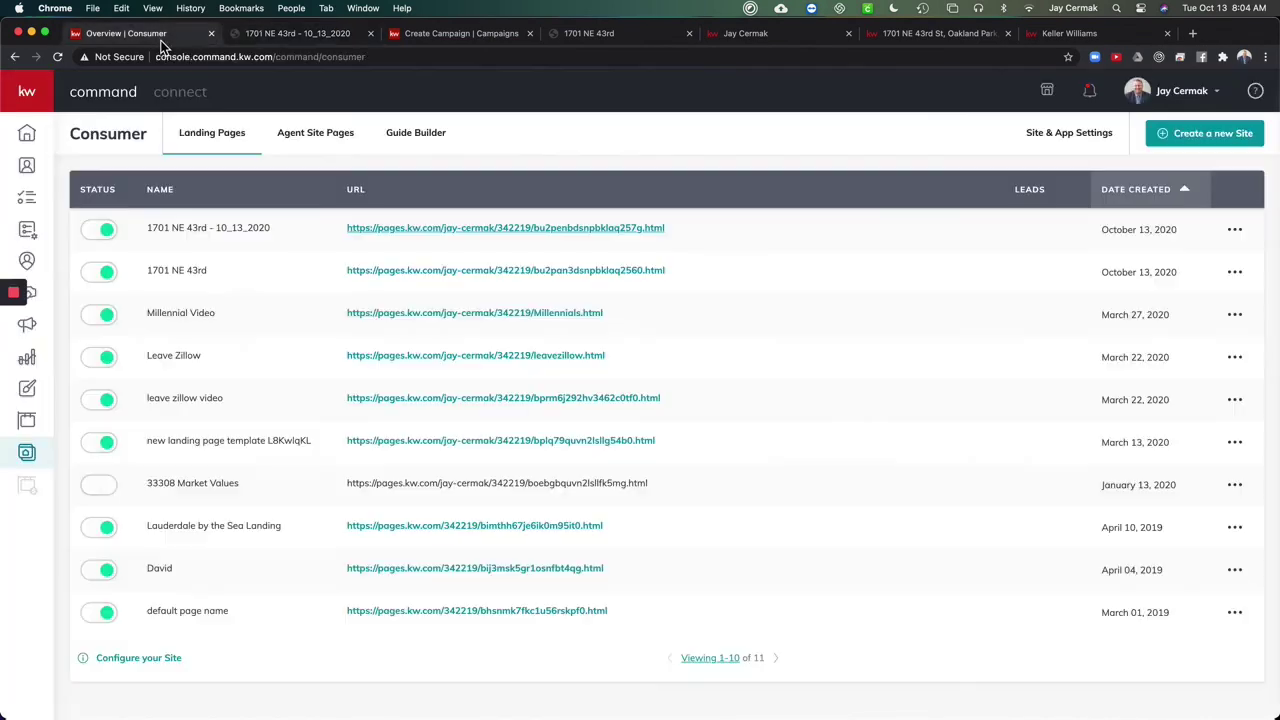
click(493, 40)
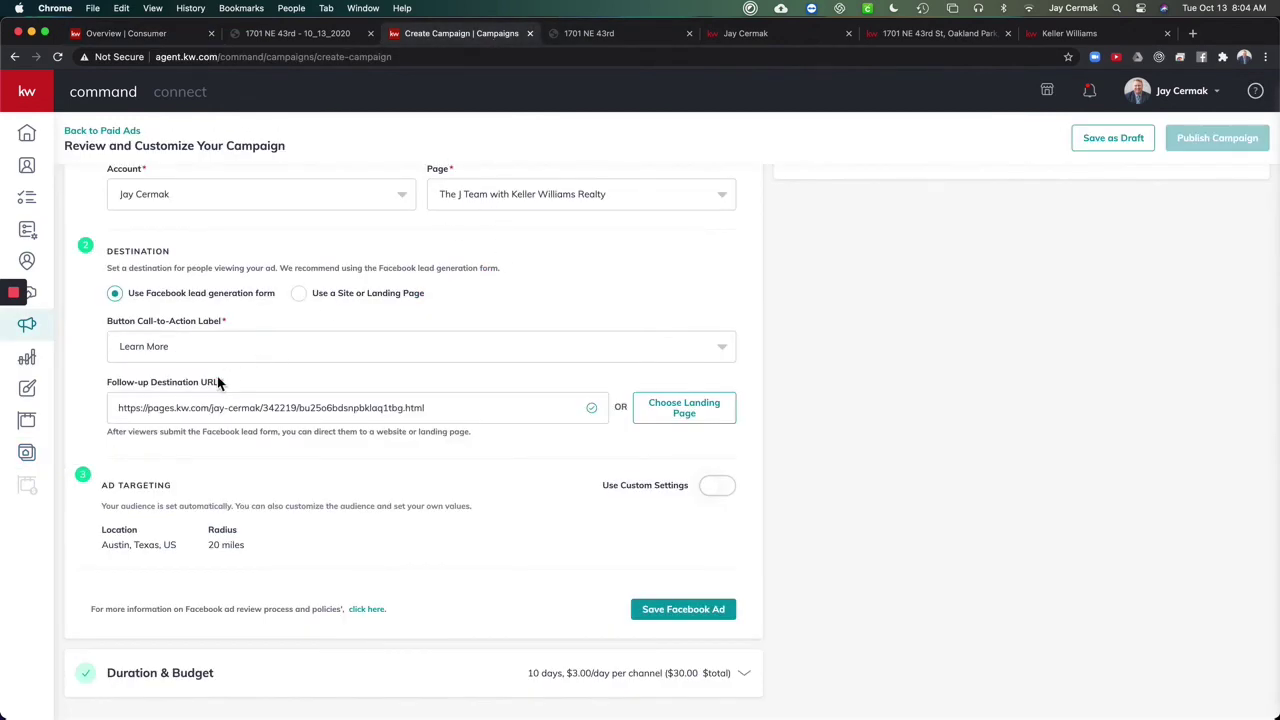
click(692, 418)
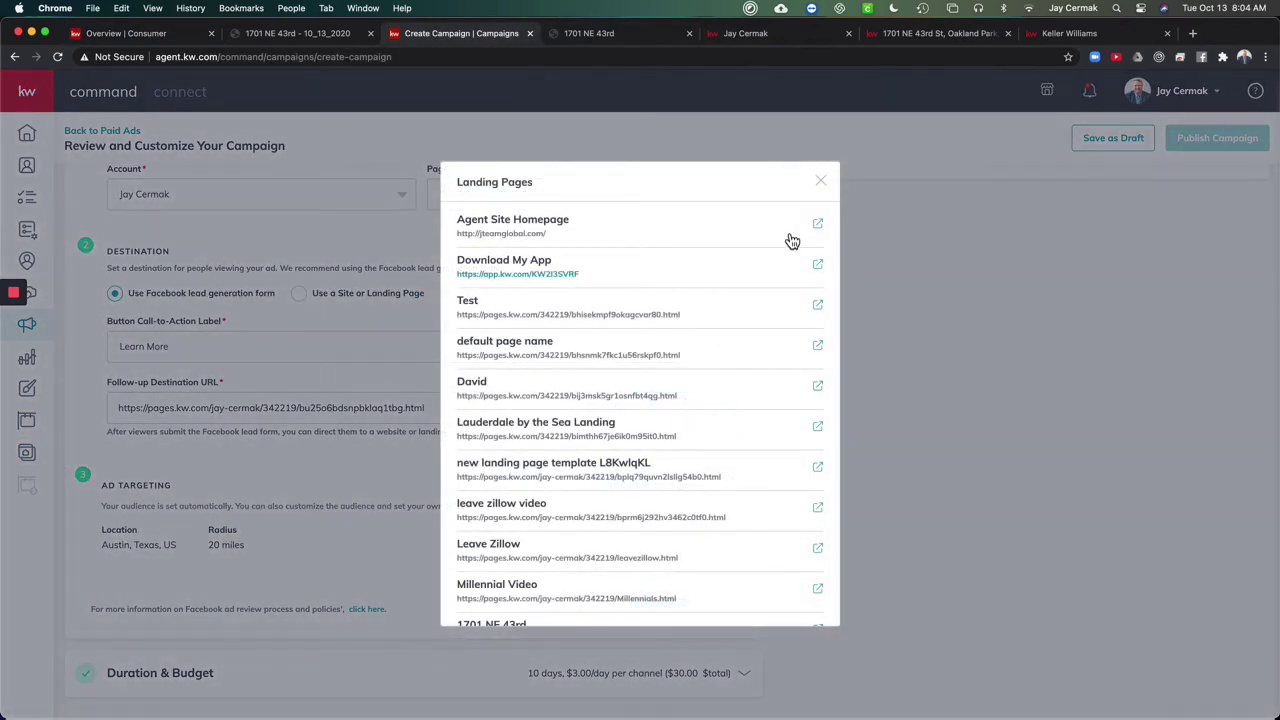
click(822, 182)
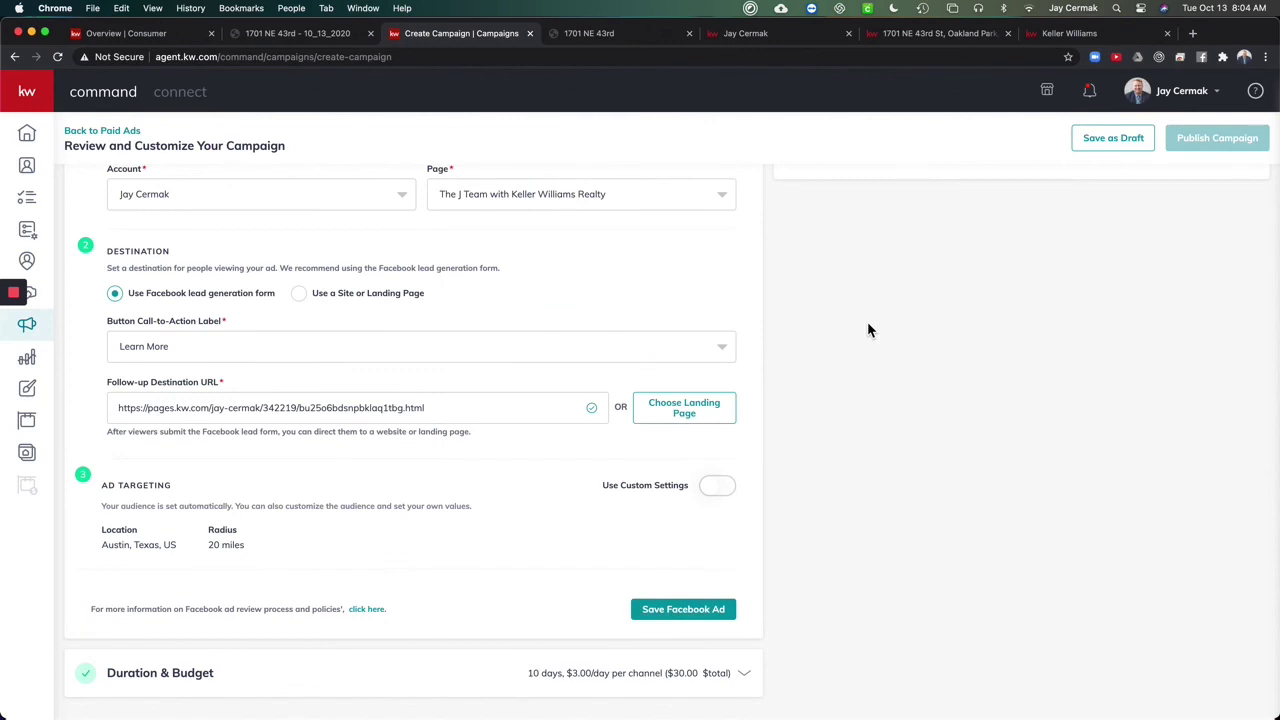
click(314, 34)
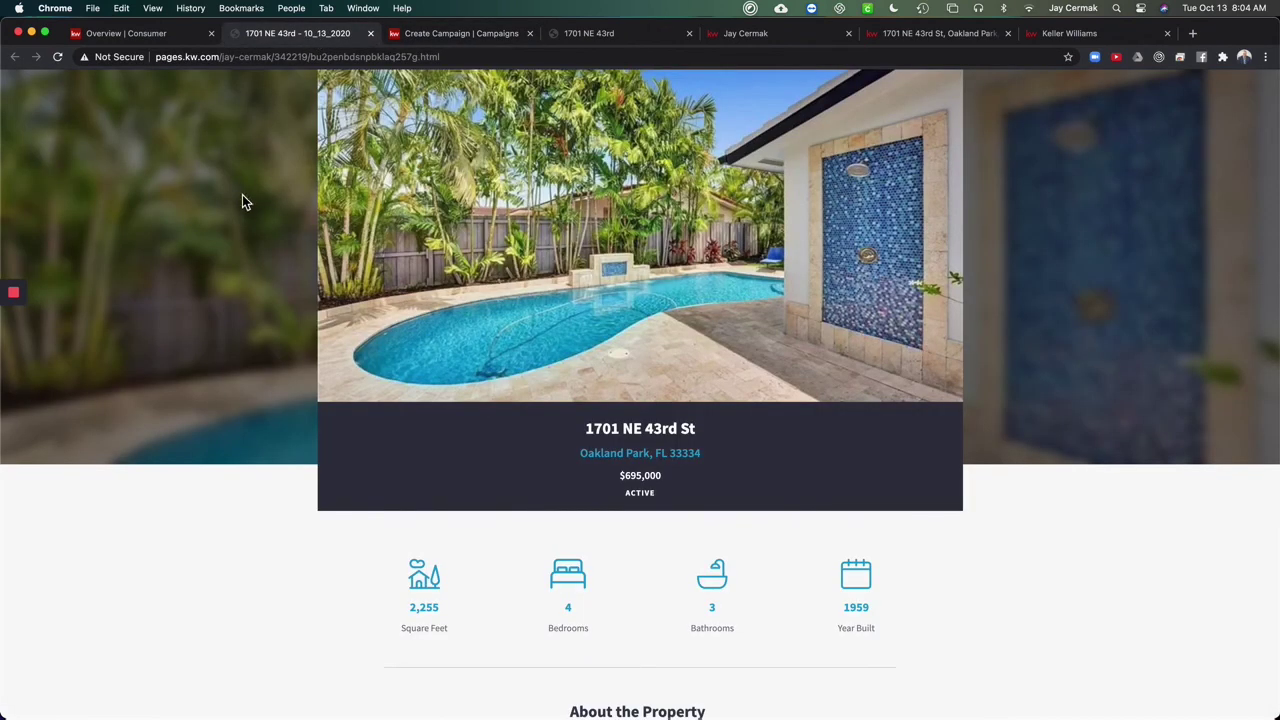